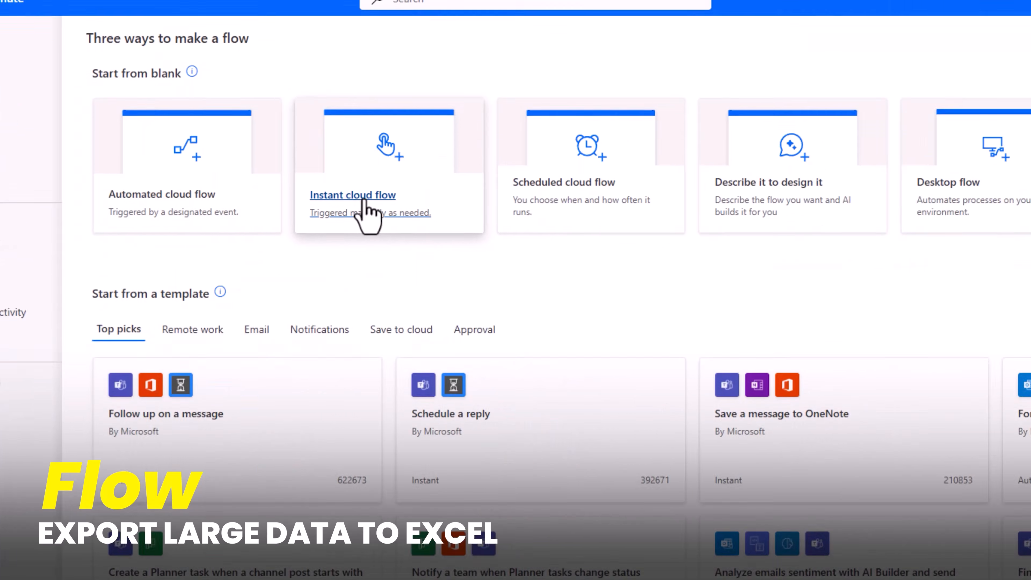
Create a manually triggered instant cloud flow named 'Export data to Excel'.
click(559, 243)
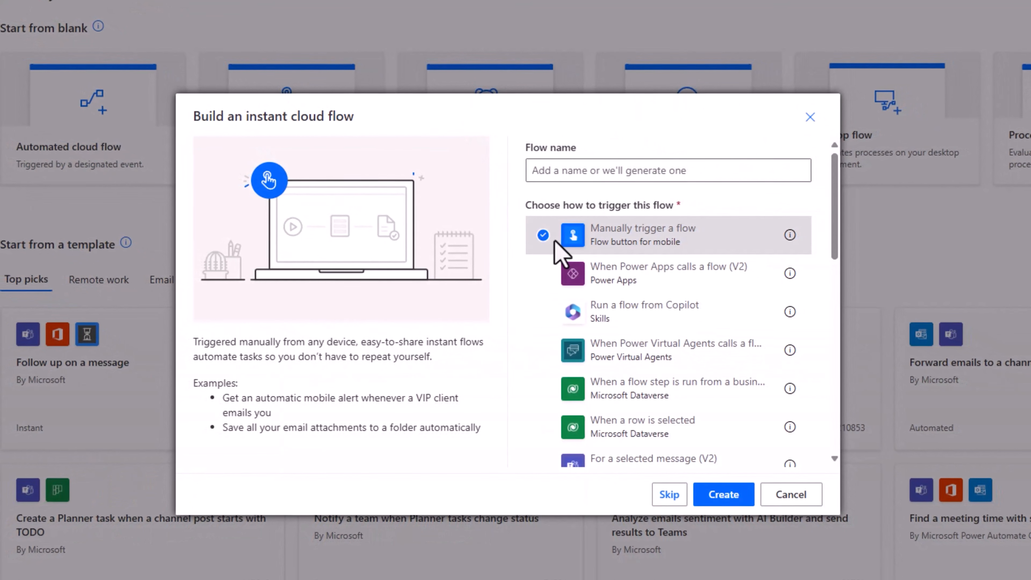
click(554, 173)
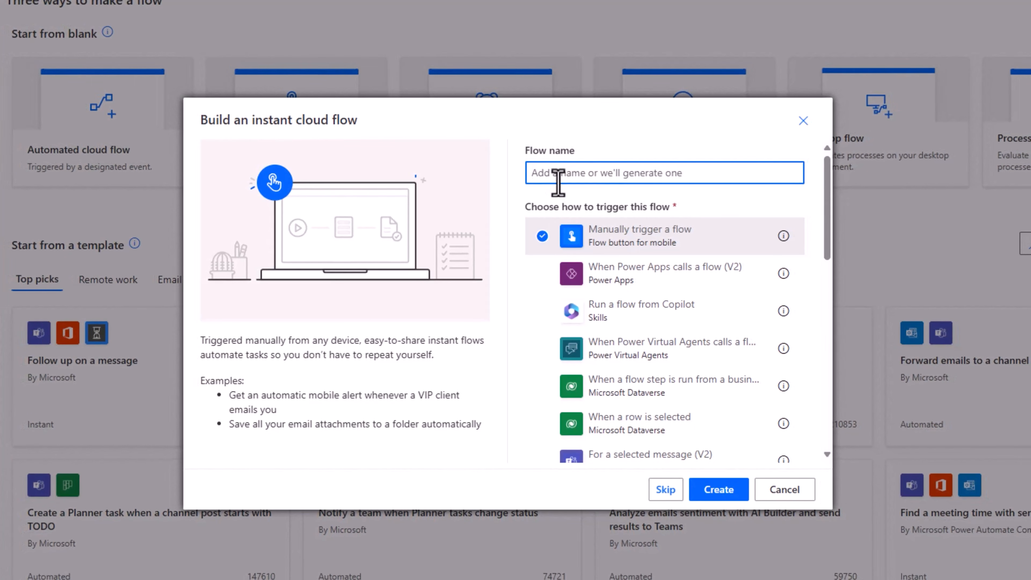
text(Export data to Excel)
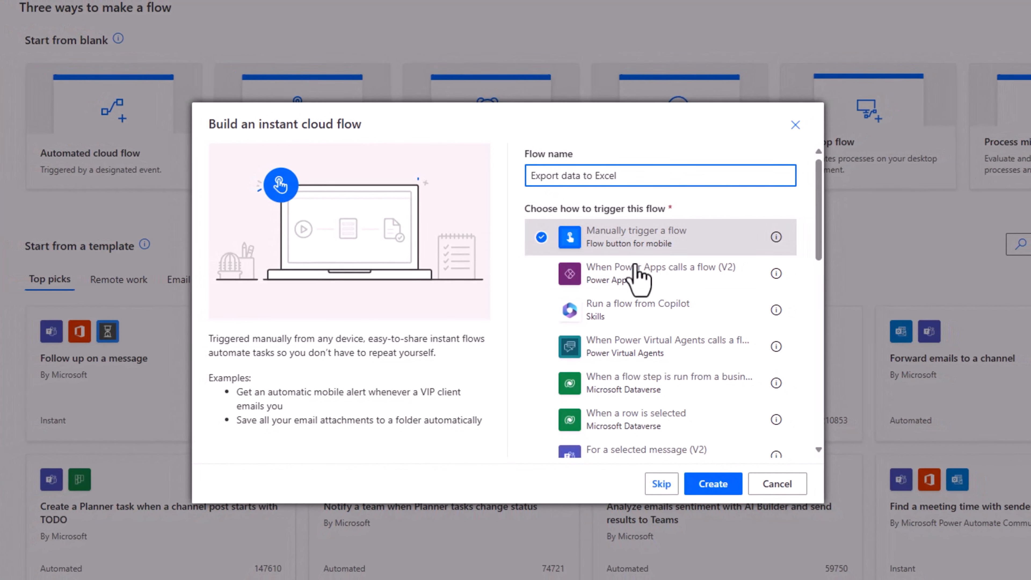
click(723, 481)
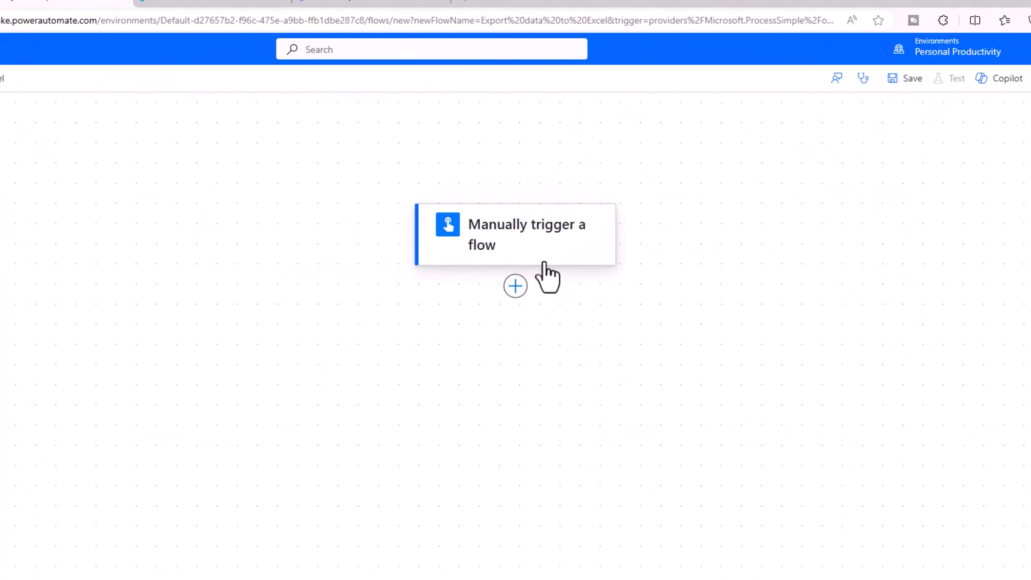
click(513, 292)
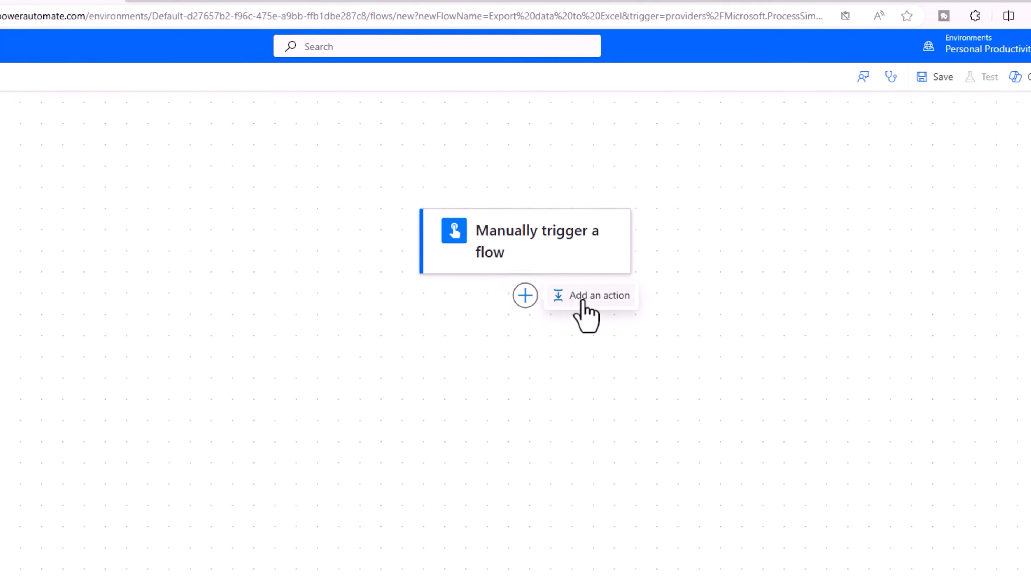
Add a OneDrive for Business Create file action with Folder Path /DataExport/.
click(582, 301)
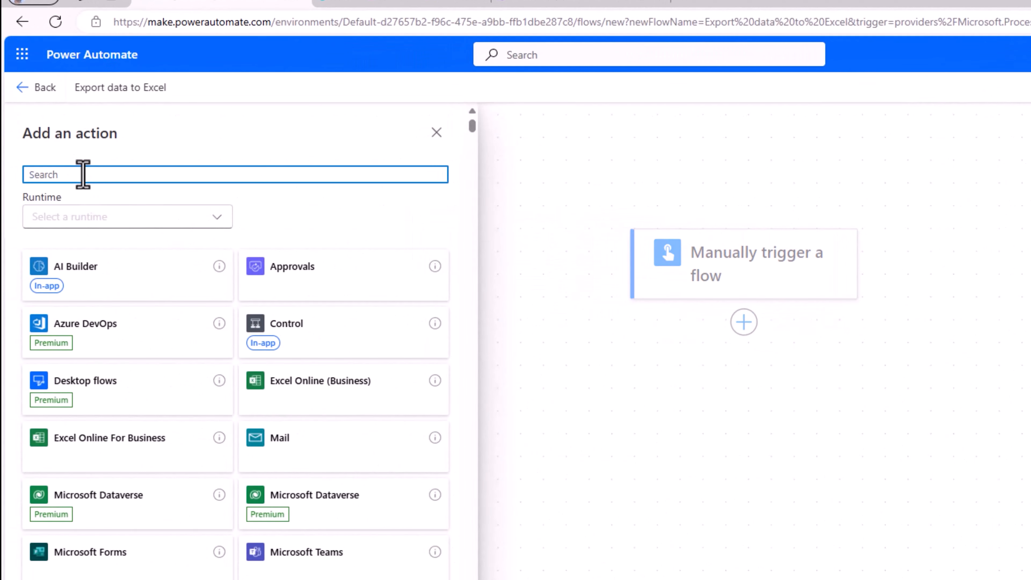
text(create file)
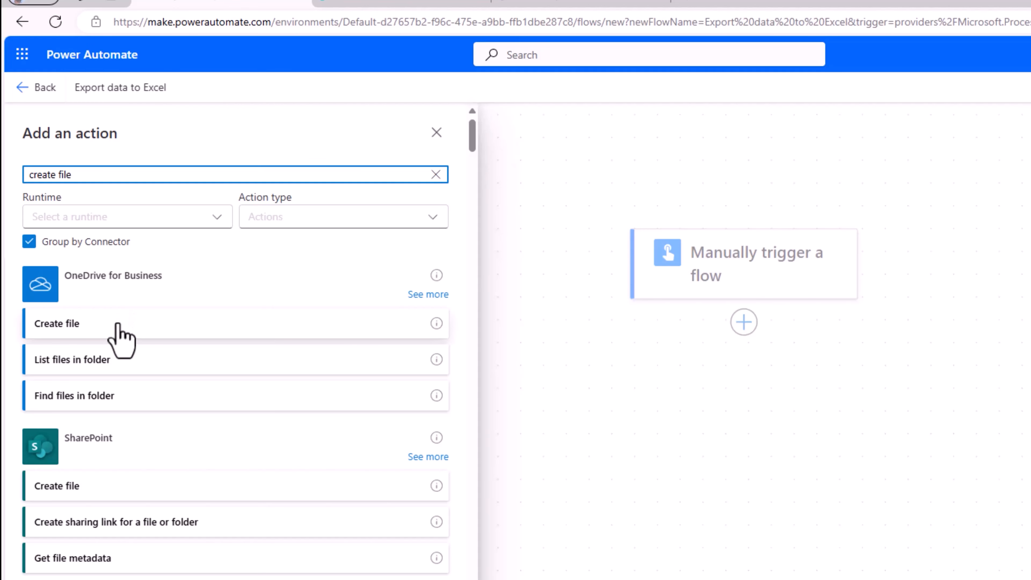
click(87, 325)
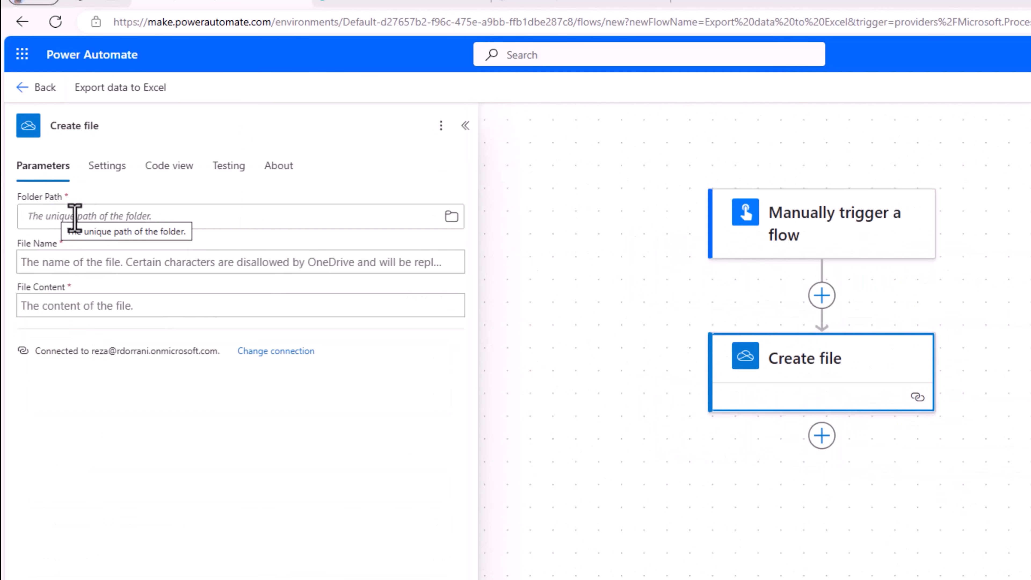
click(70, 217)
text(/)
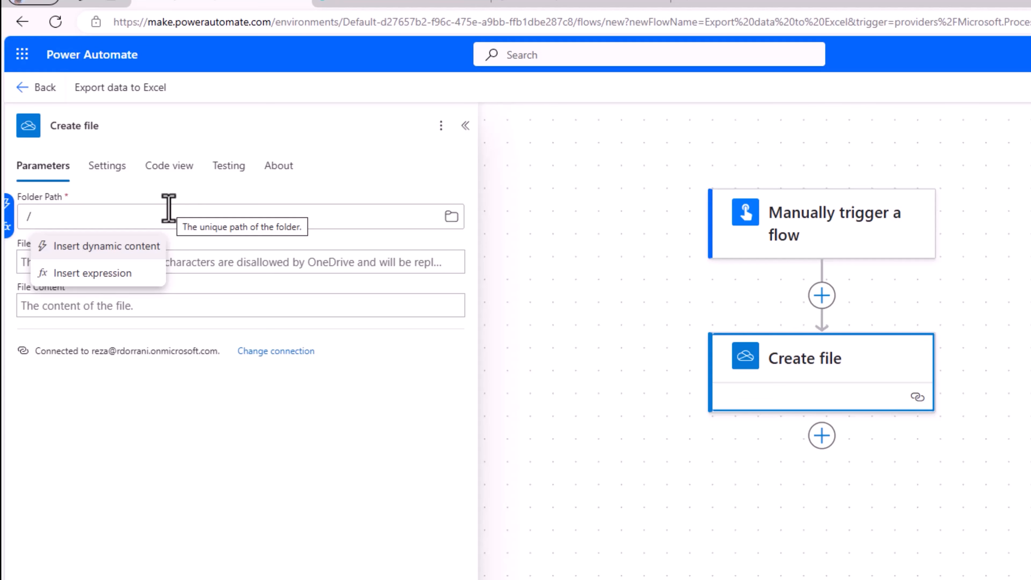
text(DataExport)
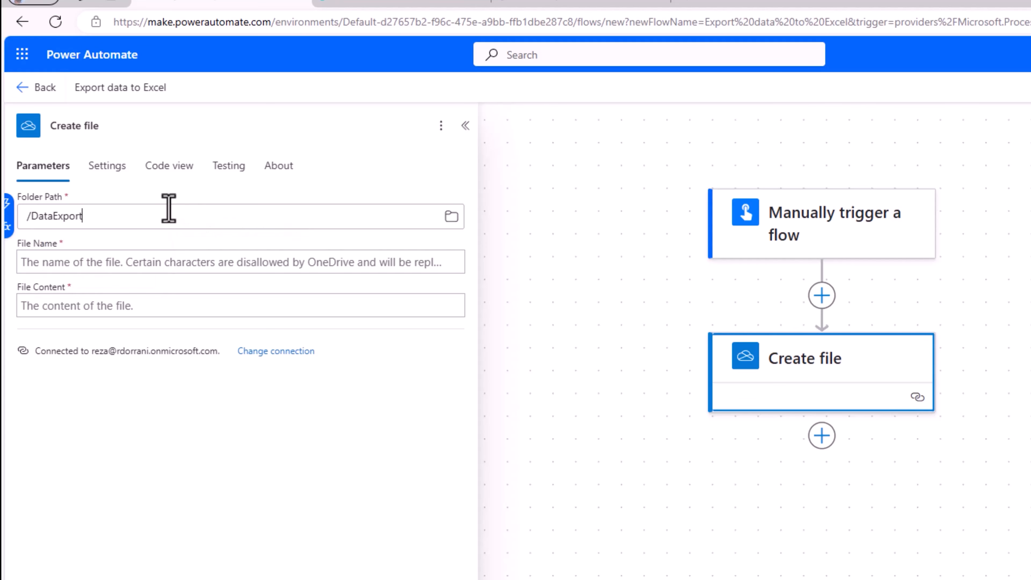
text(/)
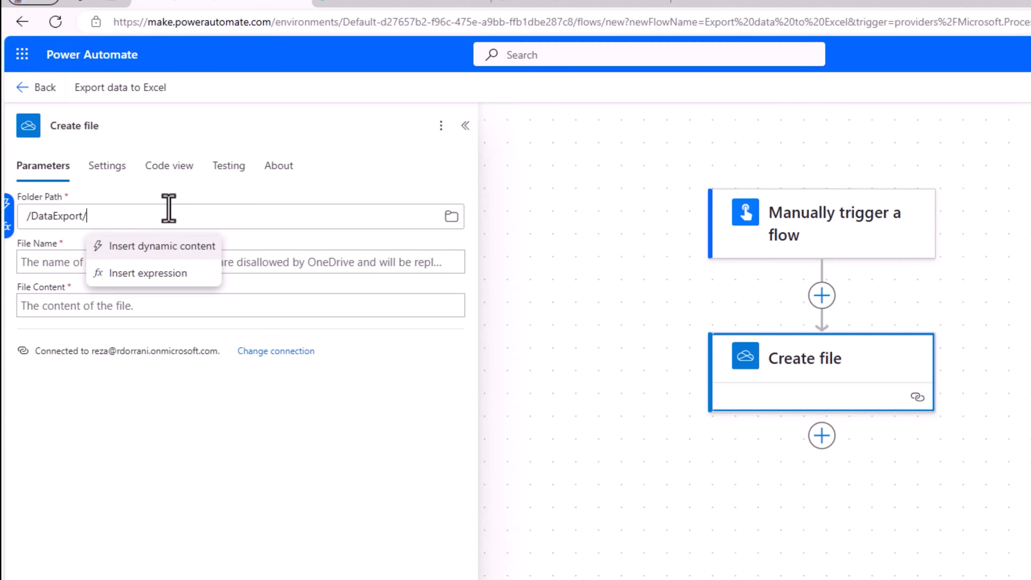
click(49, 243)
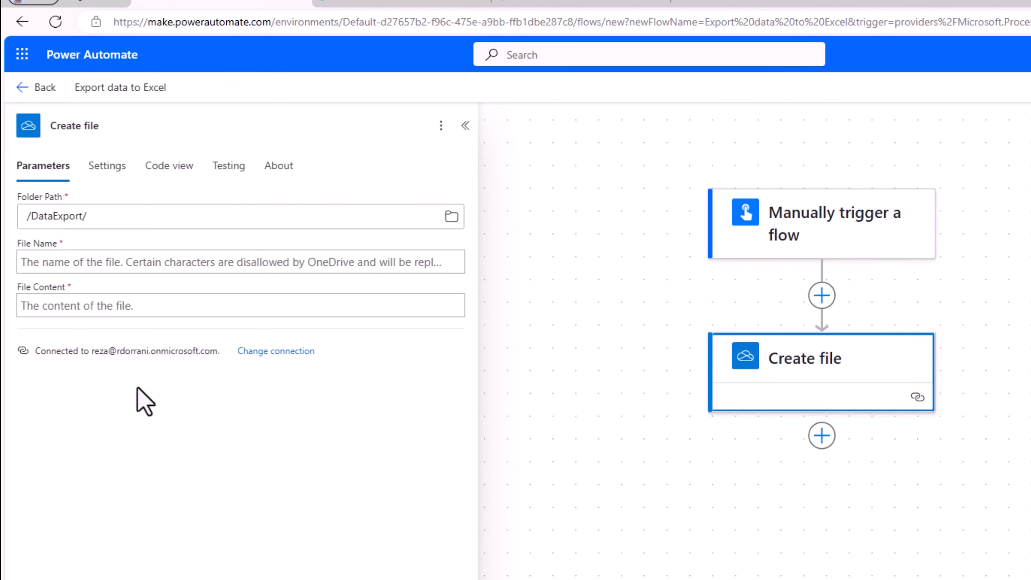
Set the File Name to StudentData_ + formatDateTime(utcNow(),'f') + .xlsx.
click(61, 260)
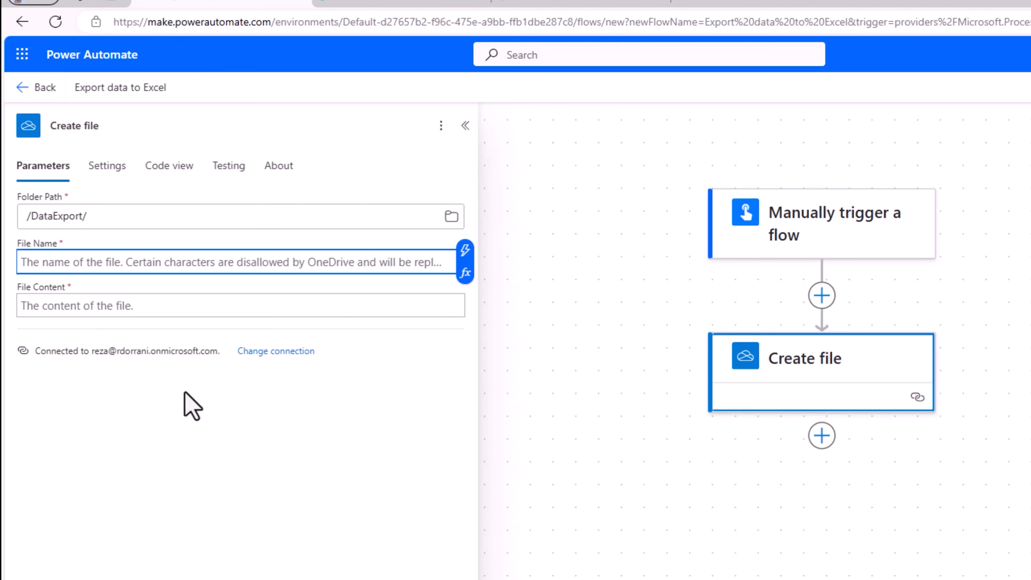
text(StudentData)
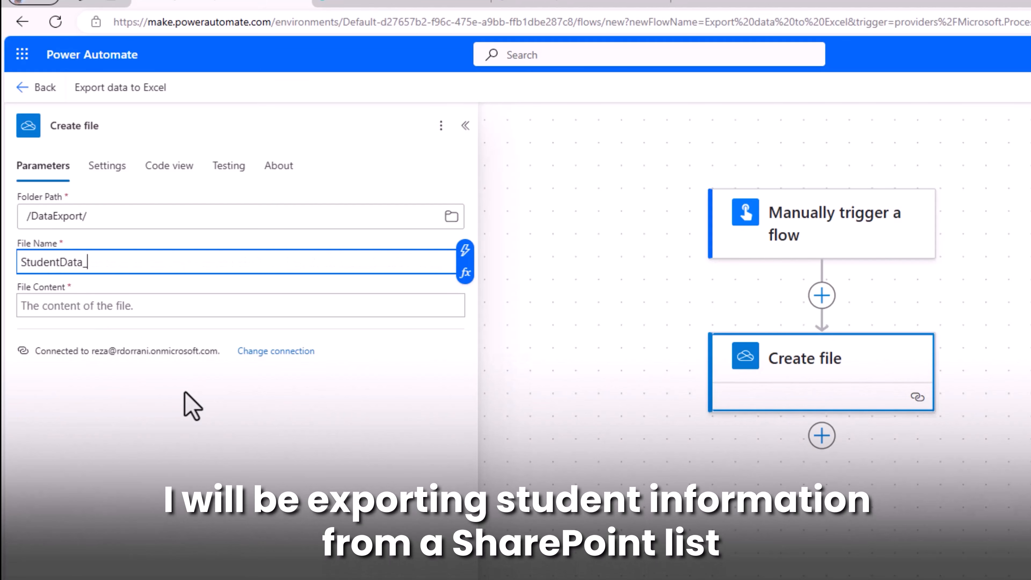
text(_)
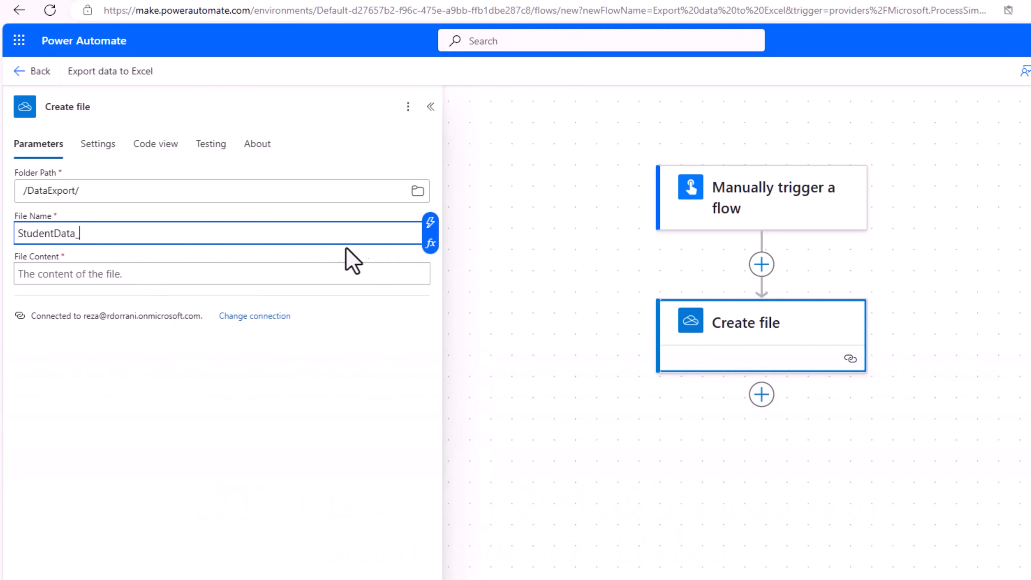
click(430, 243)
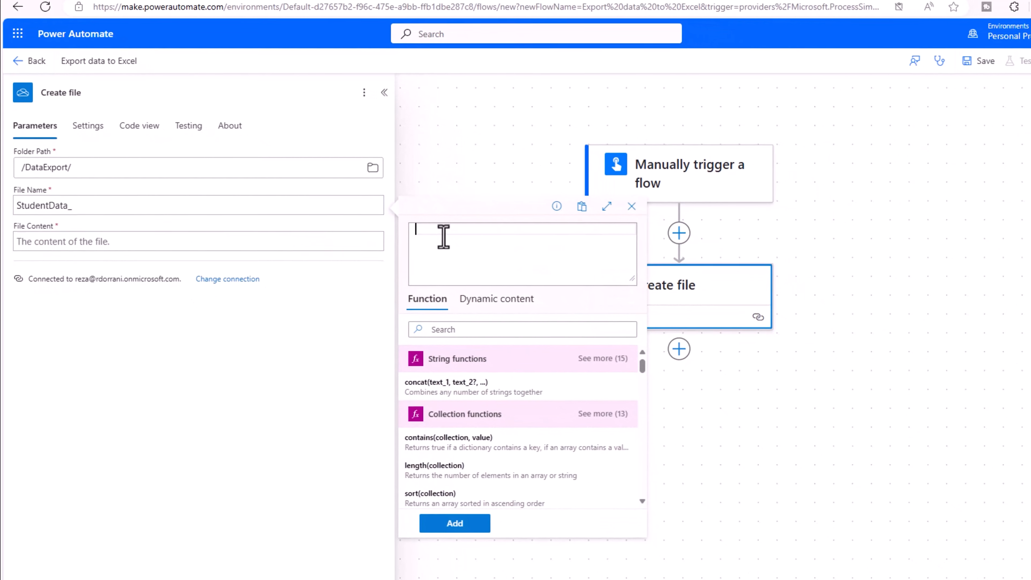
text(forma)
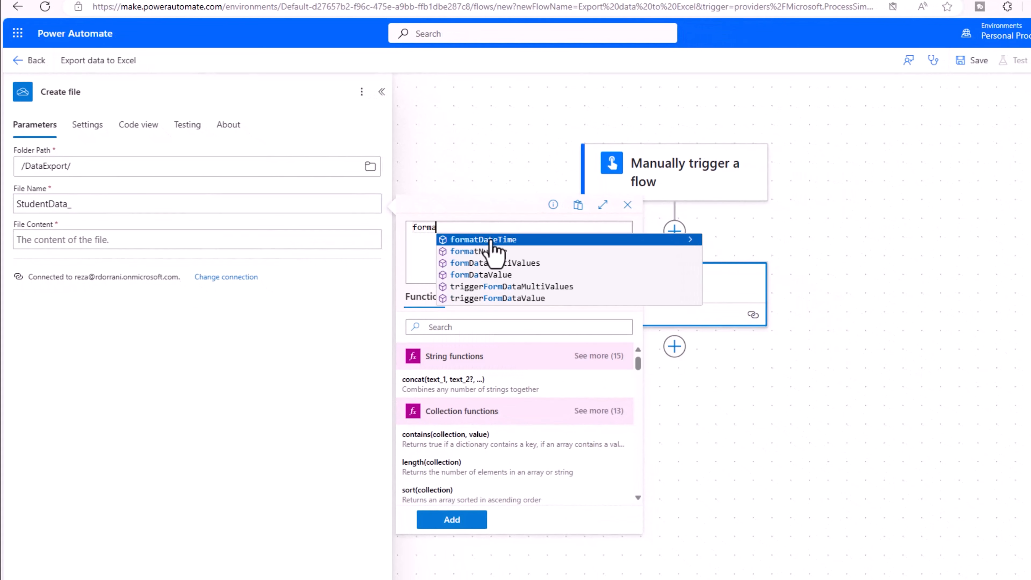
click(490, 240)
text((utcNow()))
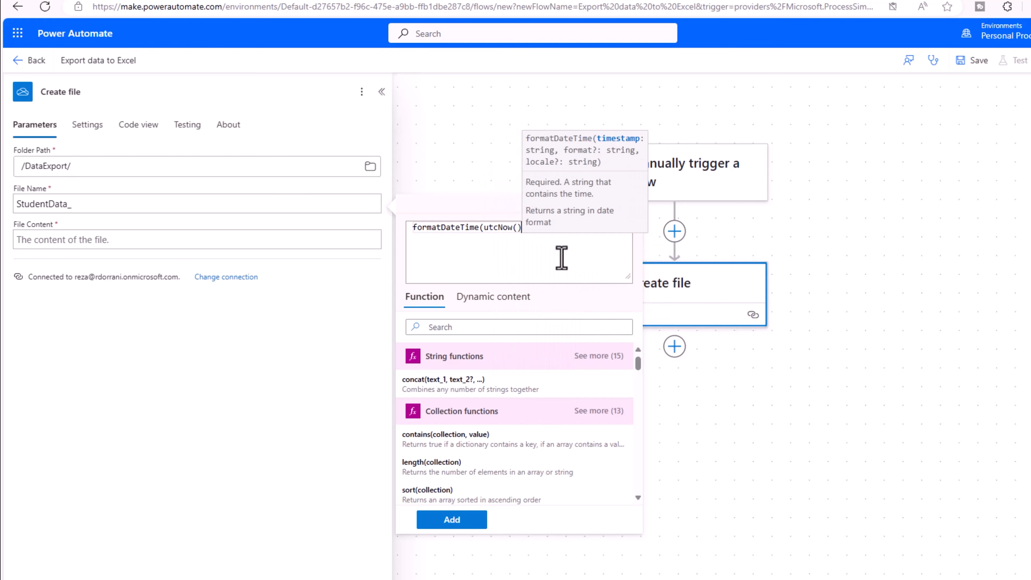
text(,')
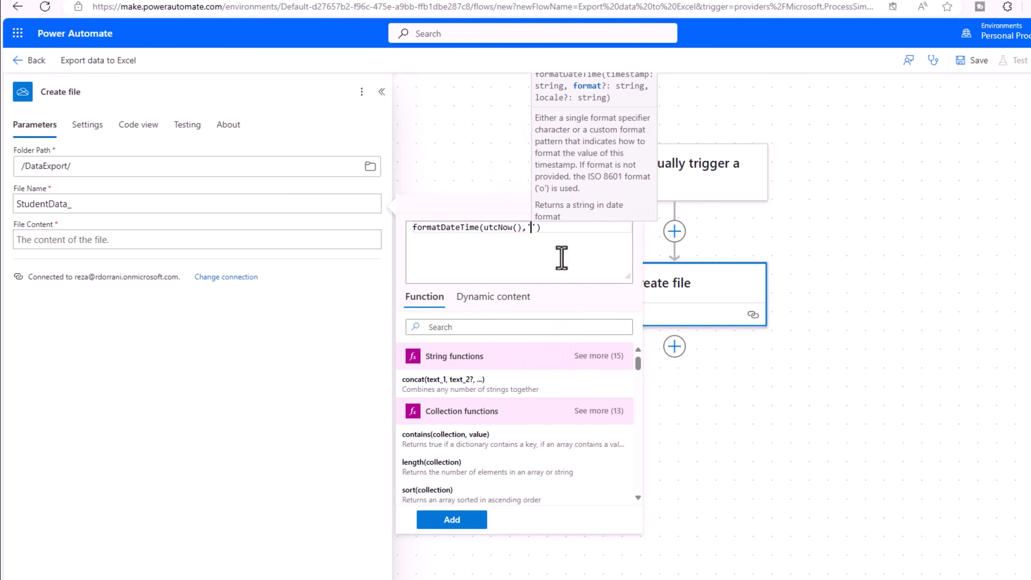
text(f)
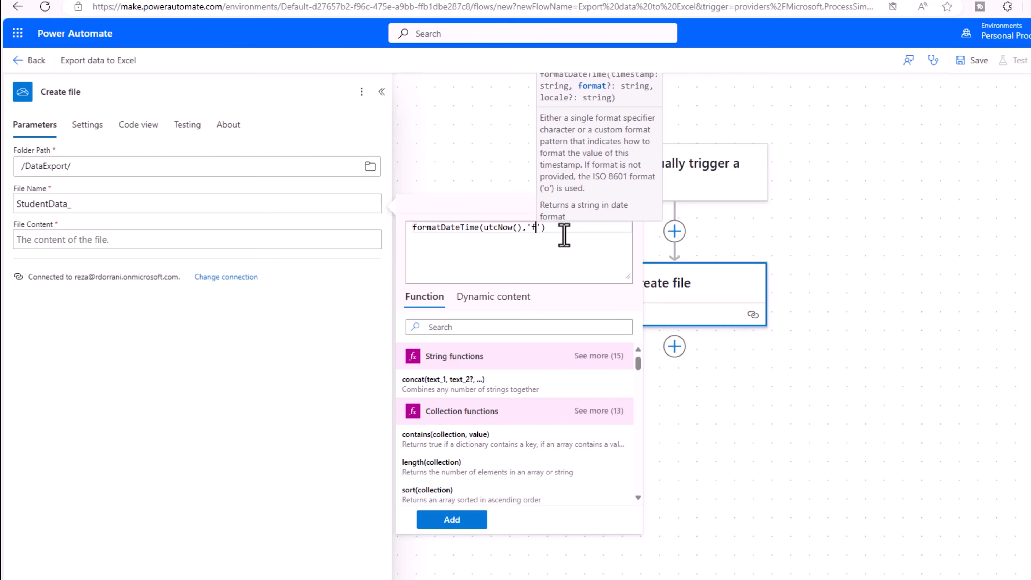
click(564, 236)
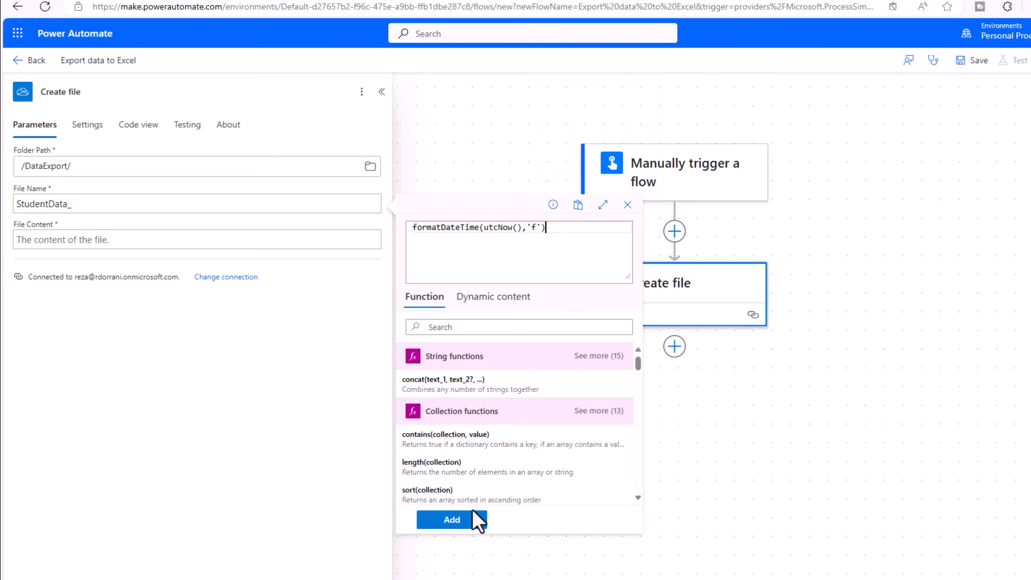
click(462, 523)
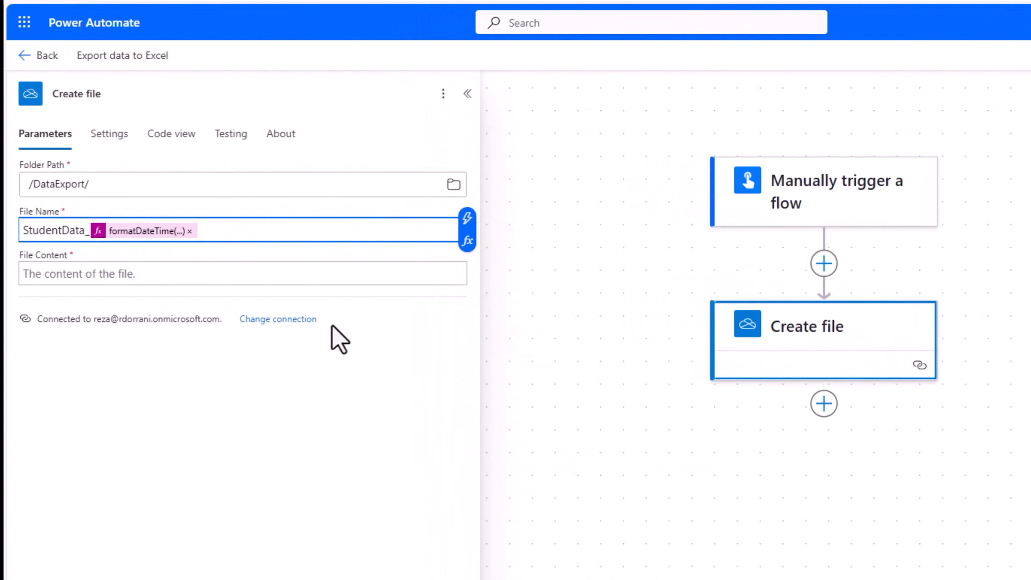
text(.xlsx)
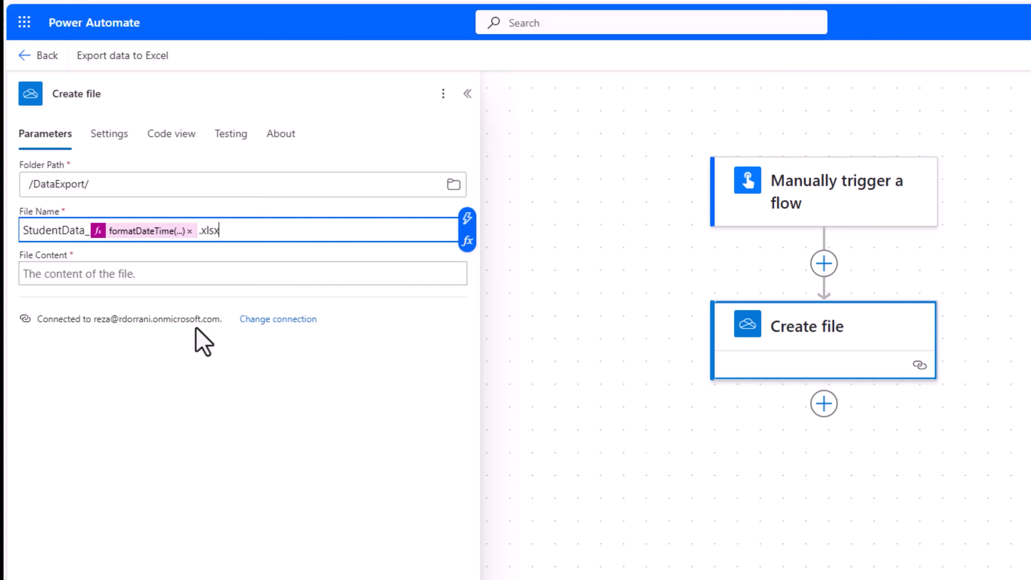
click(130, 274)
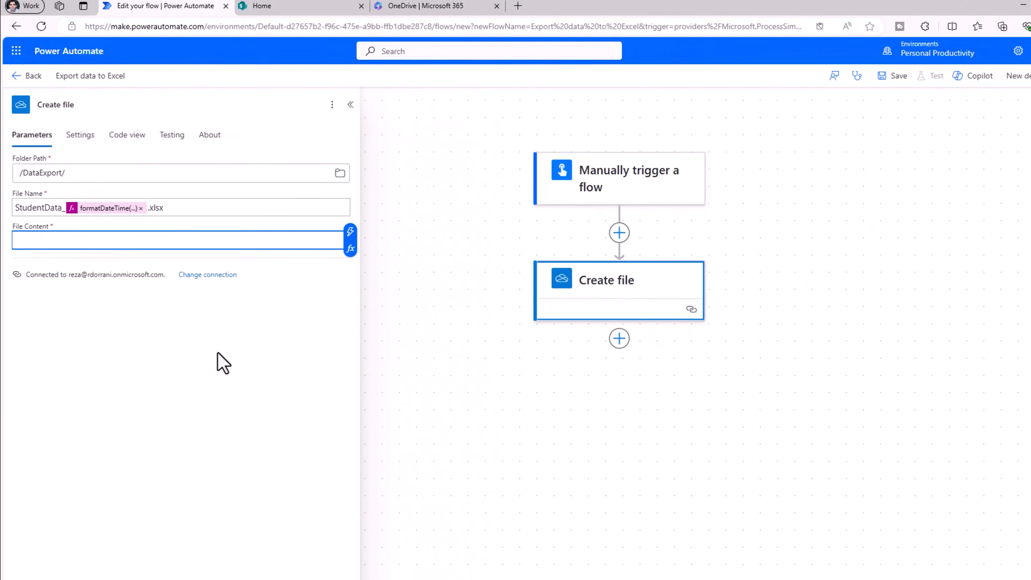
Add an Excel Create table action after the Create file step.
click(586, 328)
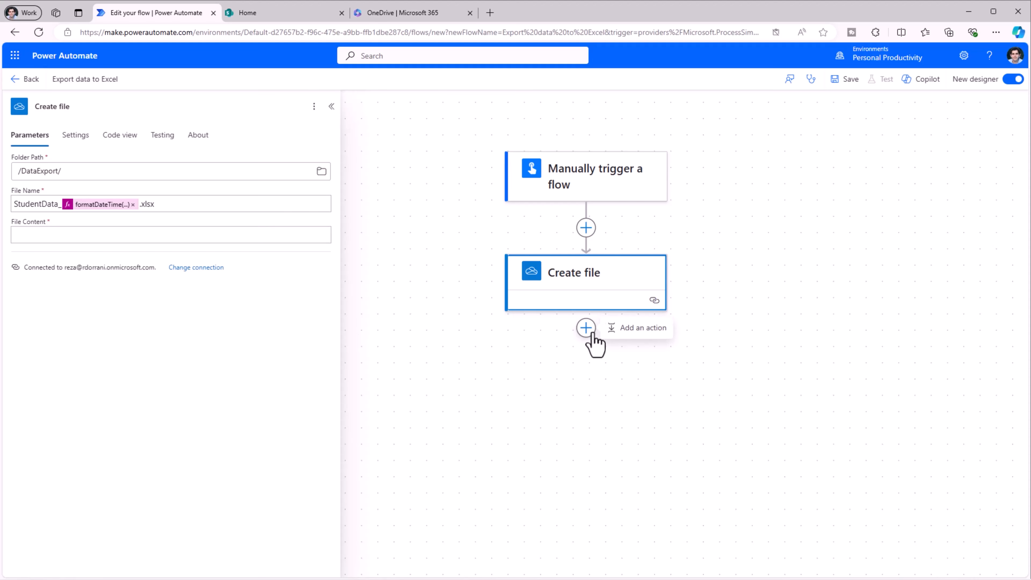
click(618, 332)
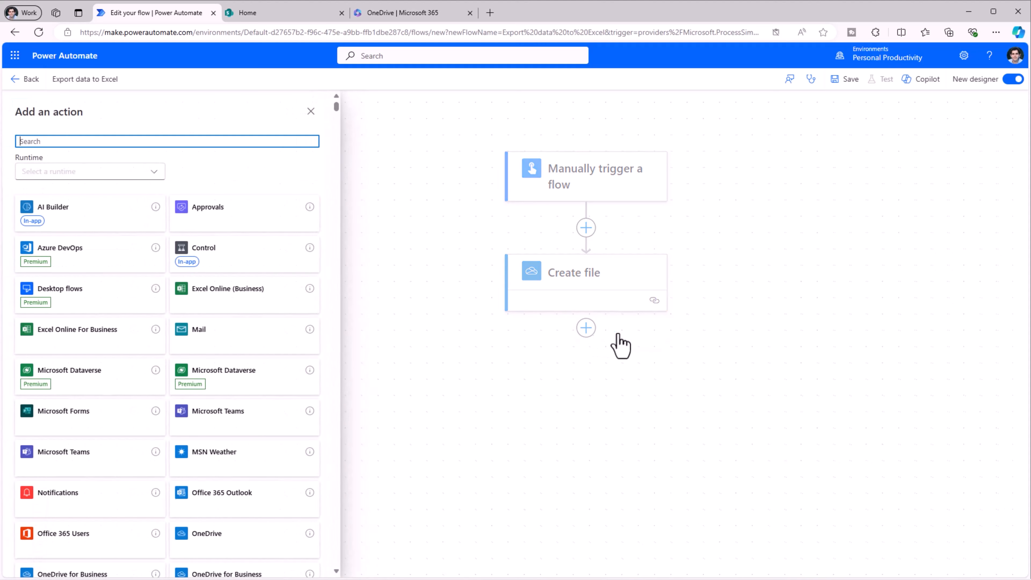
text(create table)
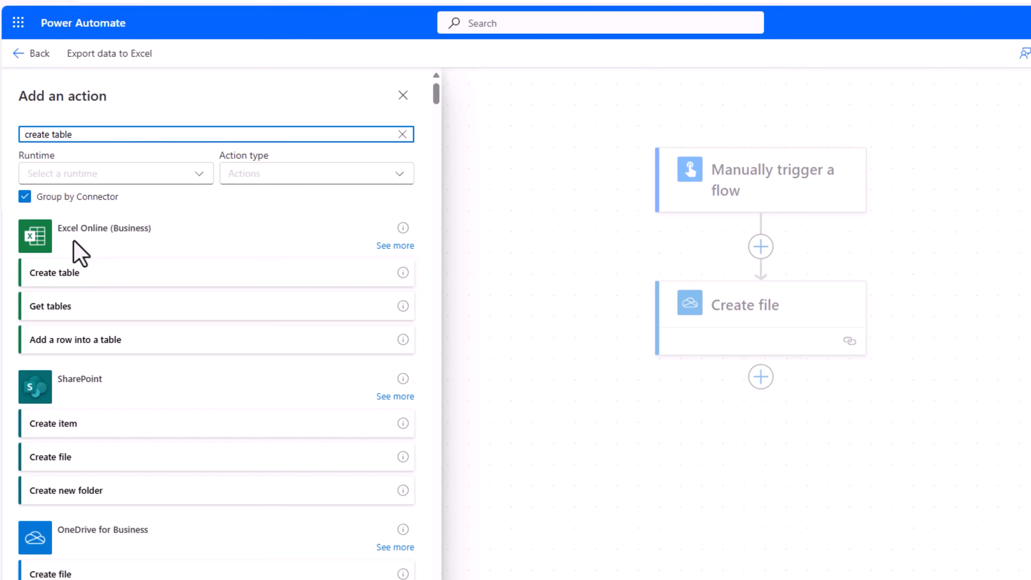
click(93, 275)
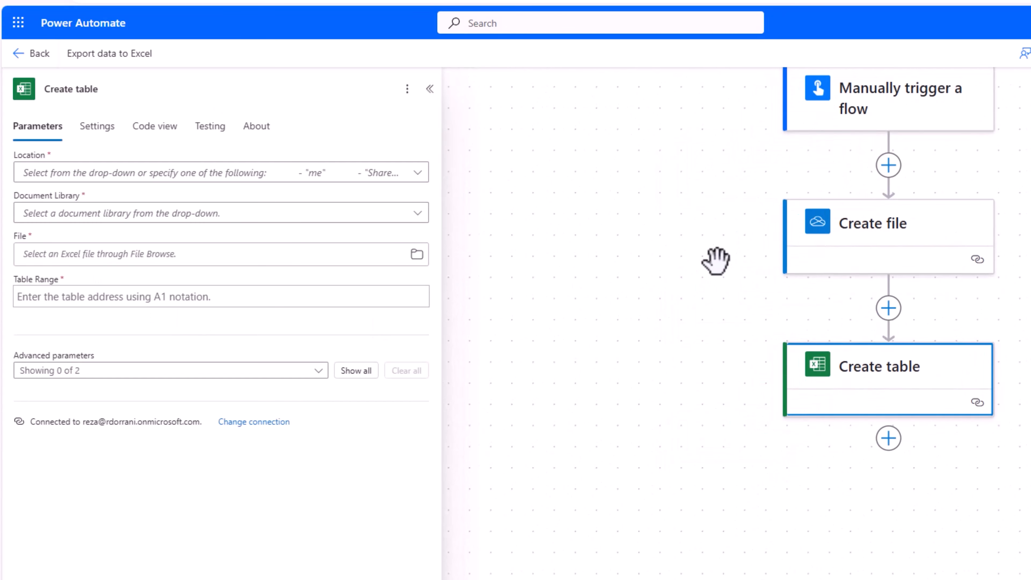
drag(715, 260, 536, 334)
Set Create table's Location to OneDrive for Business and Document Library to OneDrive.
click(65, 179)
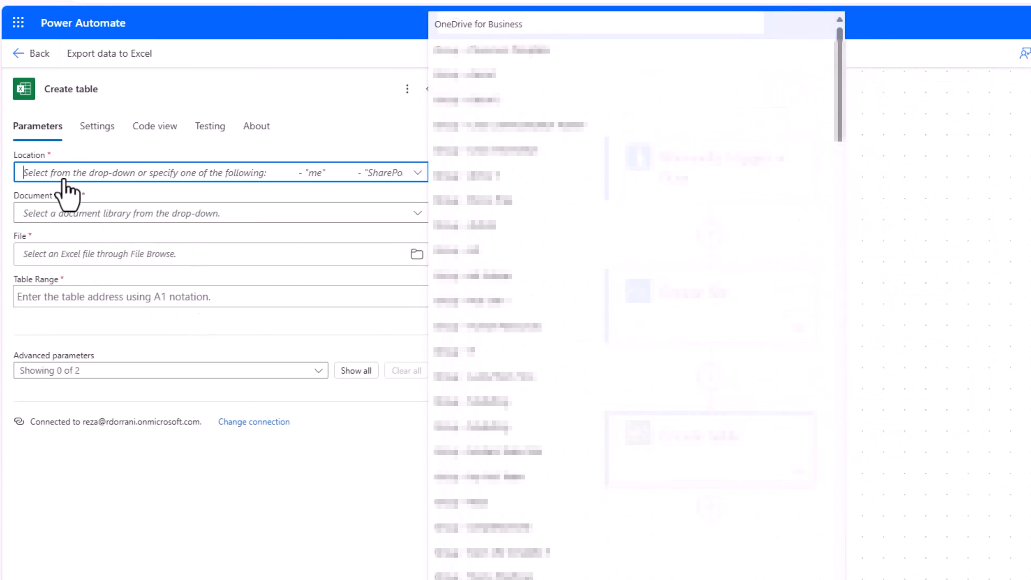
click(477, 25)
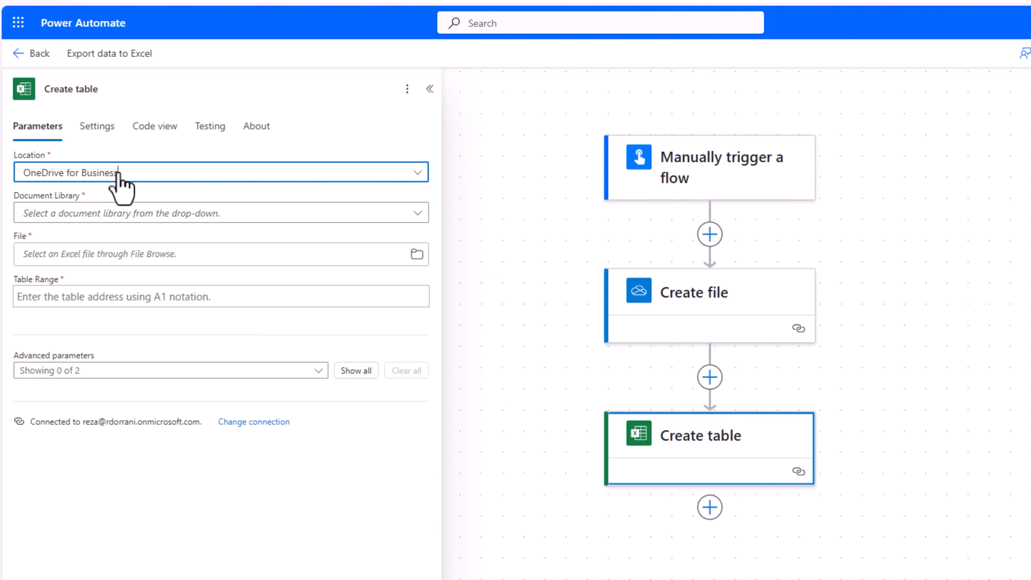
click(132, 215)
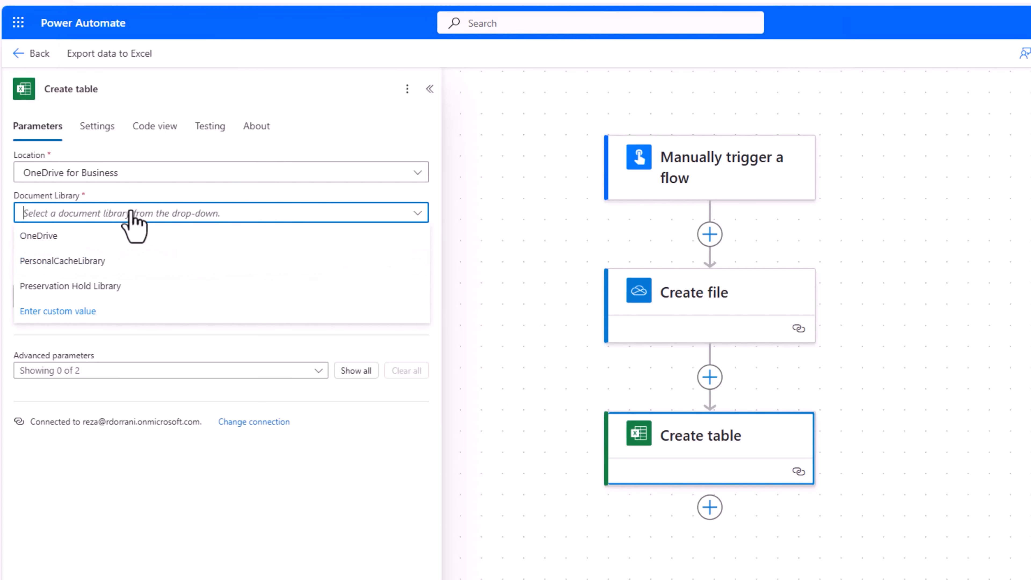
click(93, 239)
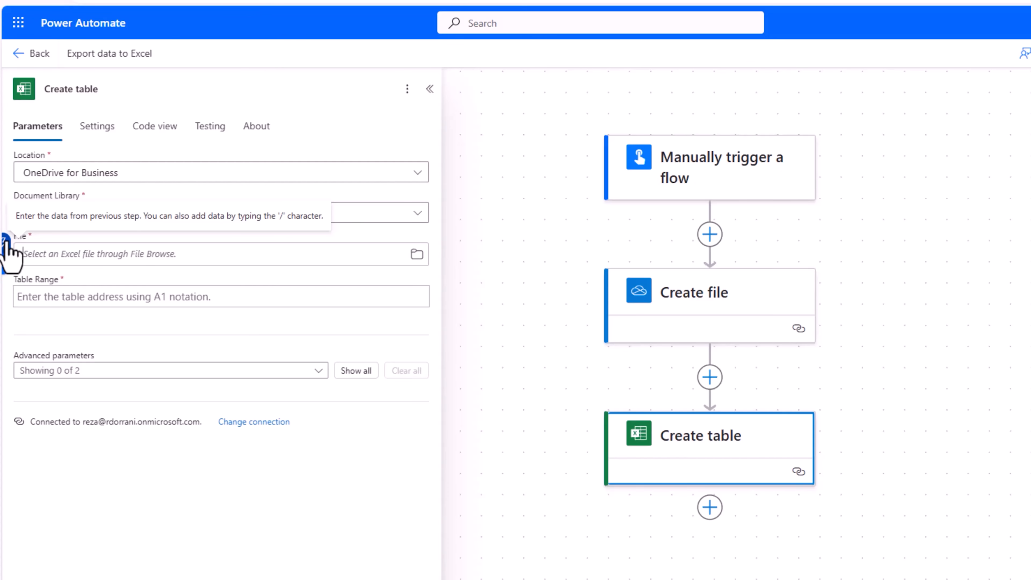
click(5, 244)
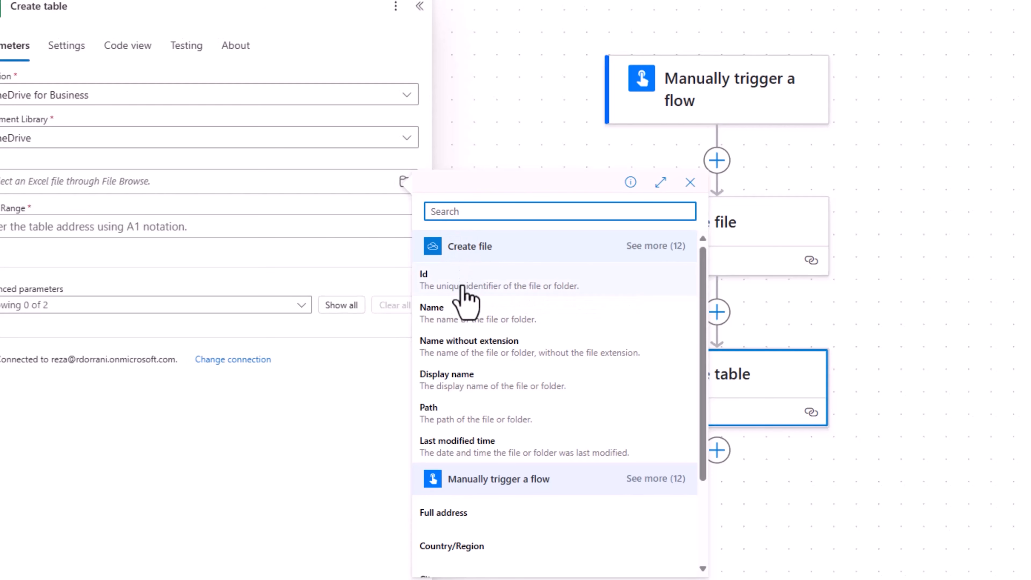
Use Create file's Id output as the Create table File, then view SharePoint's Student Info list.
click(462, 289)
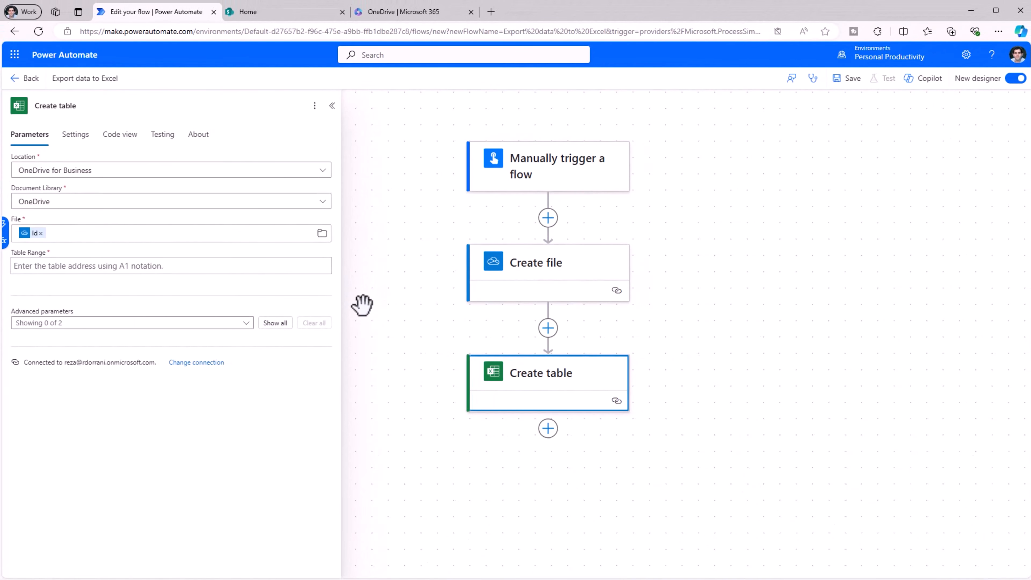
click(86, 264)
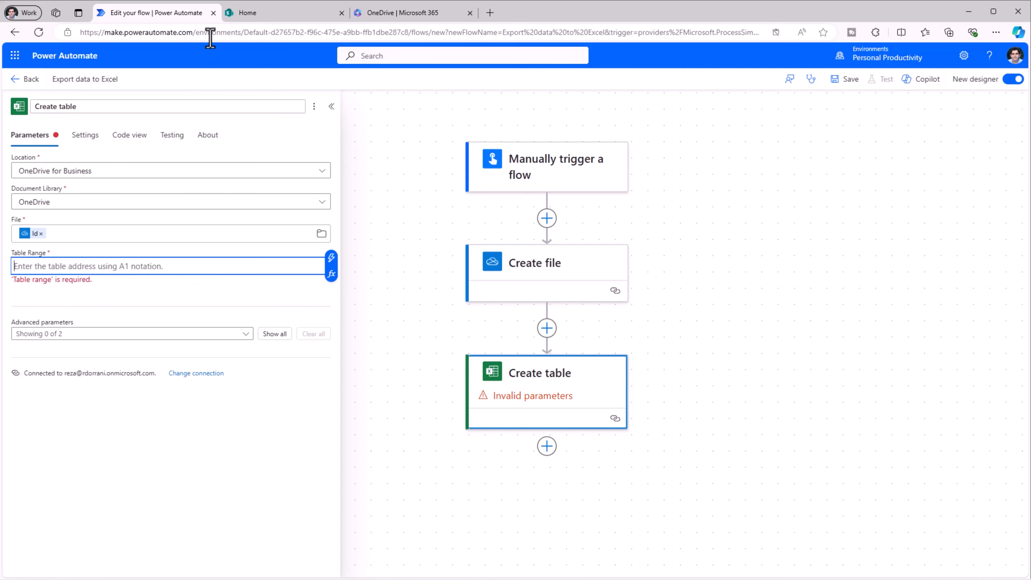
click(251, 13)
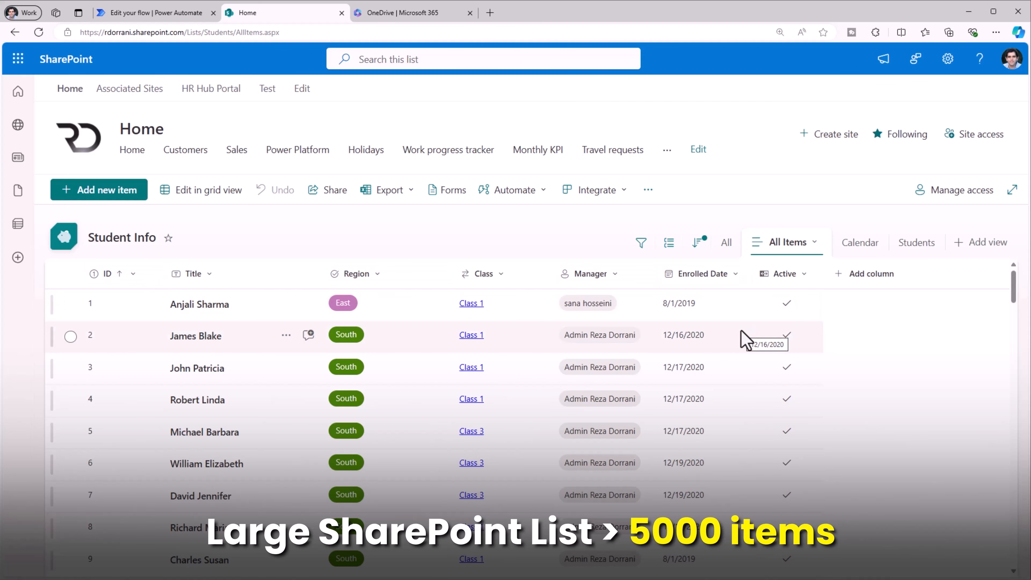
Return from the Student Info list to the Export data to Excel flow editor.
click(190, 17)
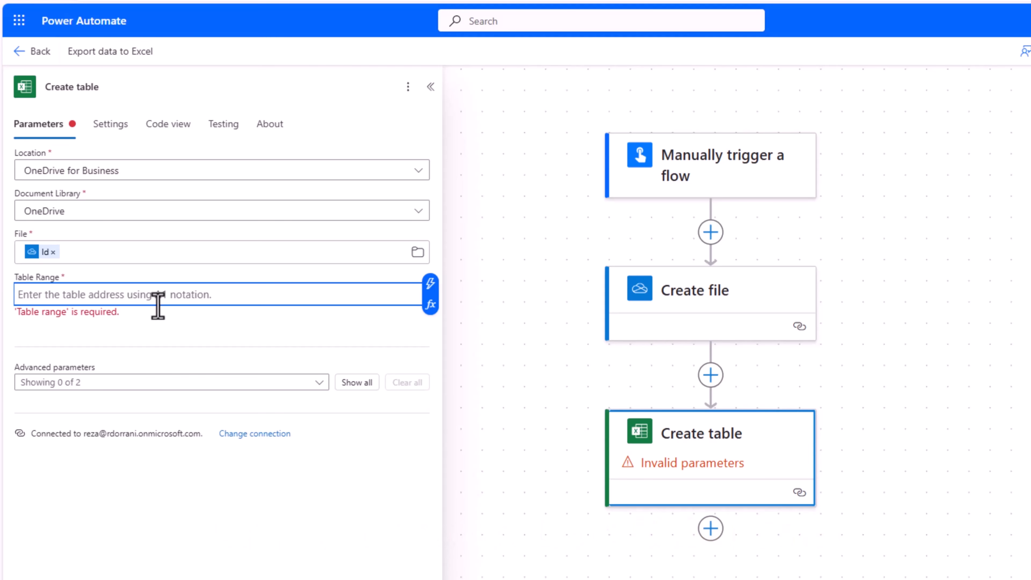
Set Table Range $A1:$G1, Table Name StudentTable, and seven column names from Student ID to Active.
text($)
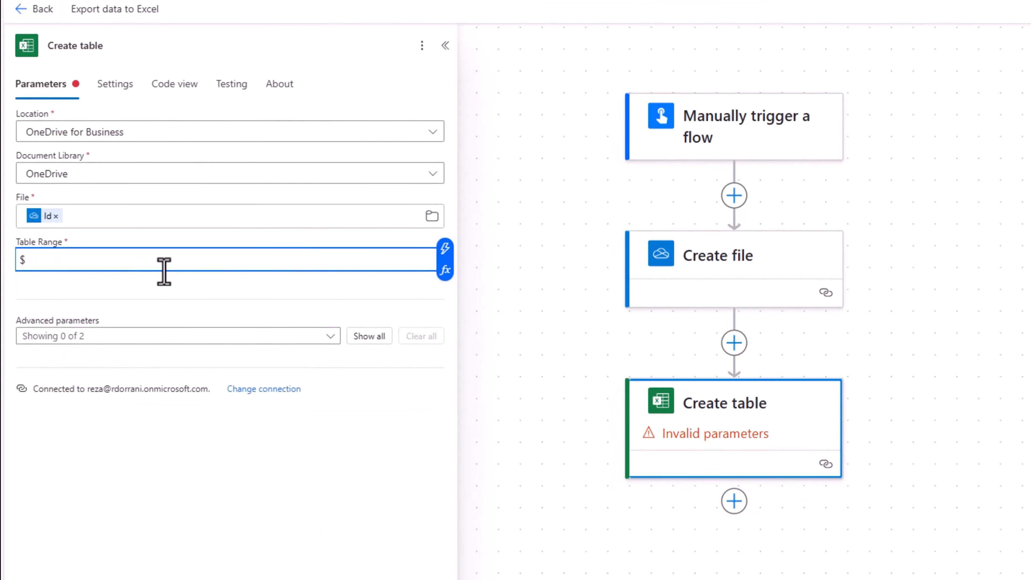
text(A1)
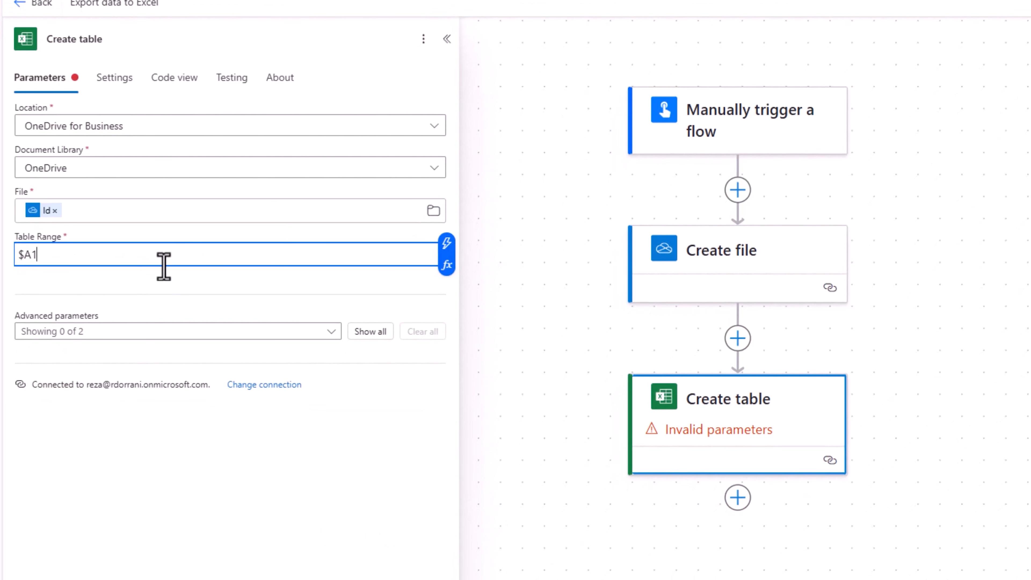
text(:$G1)
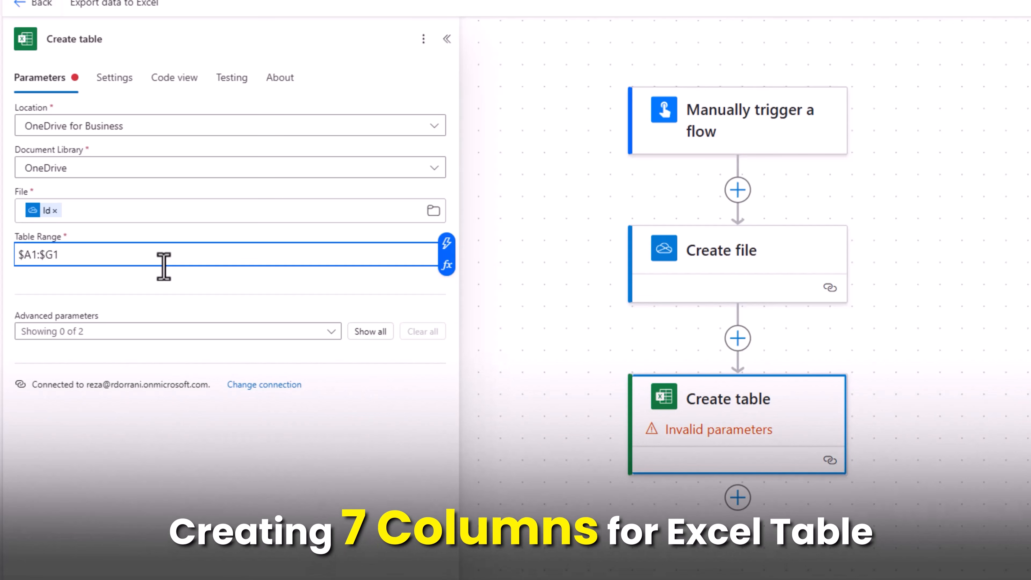
click(368, 331)
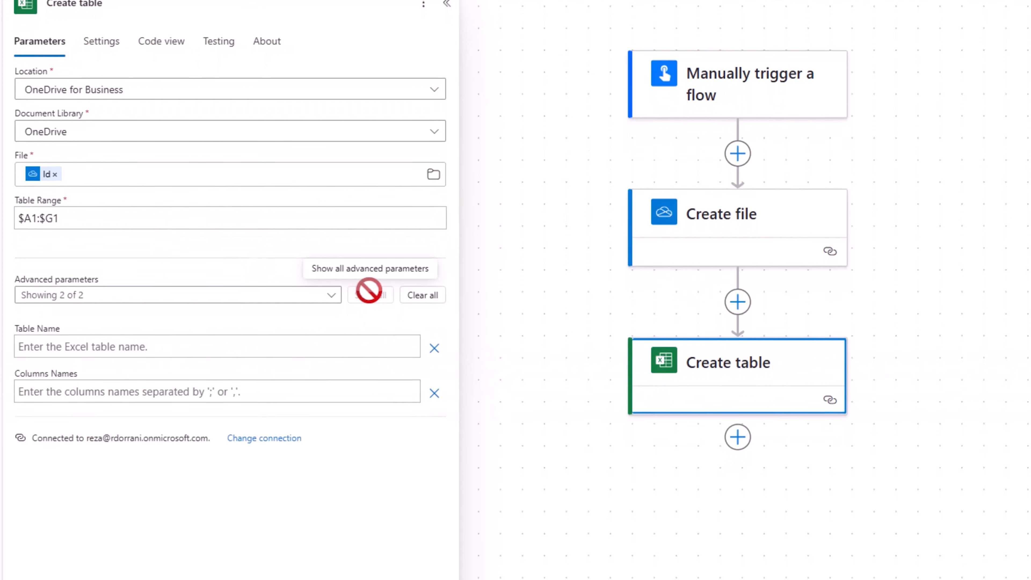
click(132, 344)
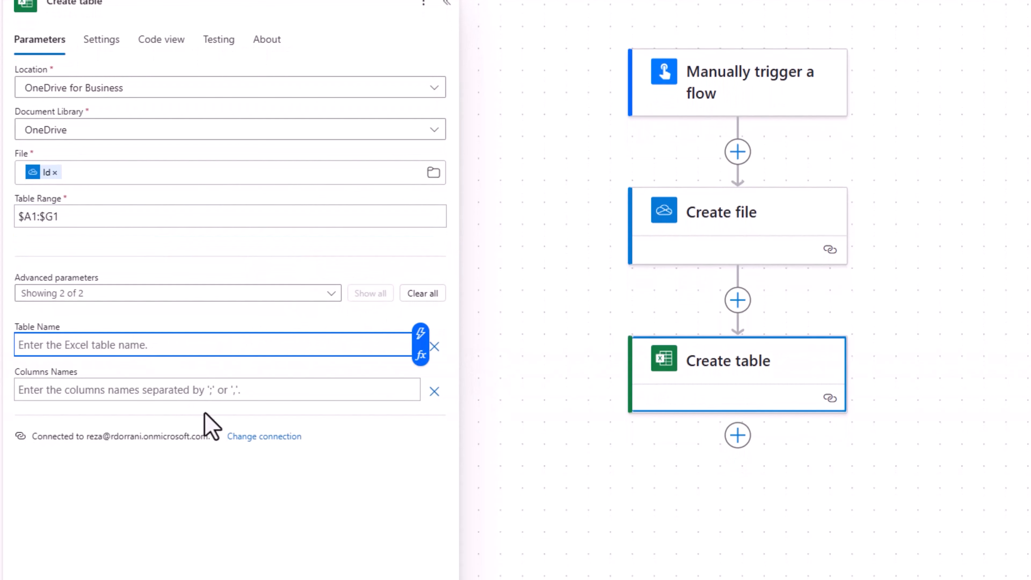
text(StudentTable)
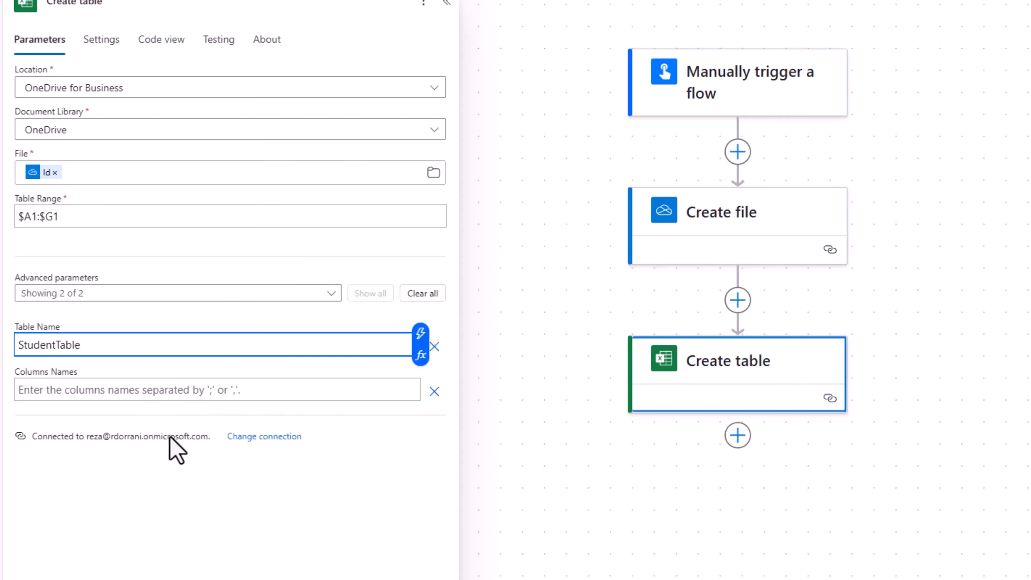
click(72, 391)
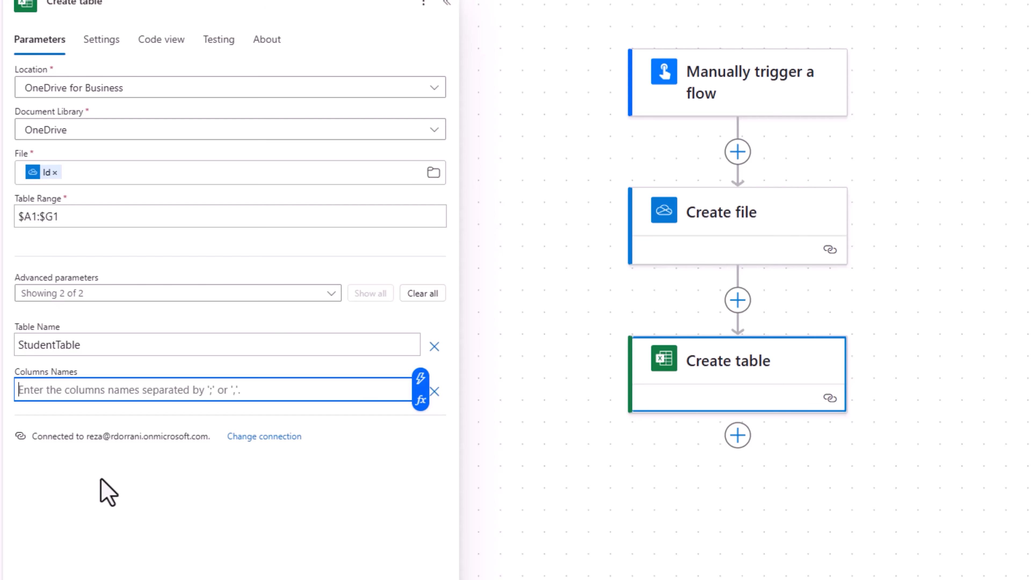
text(Student ID,)
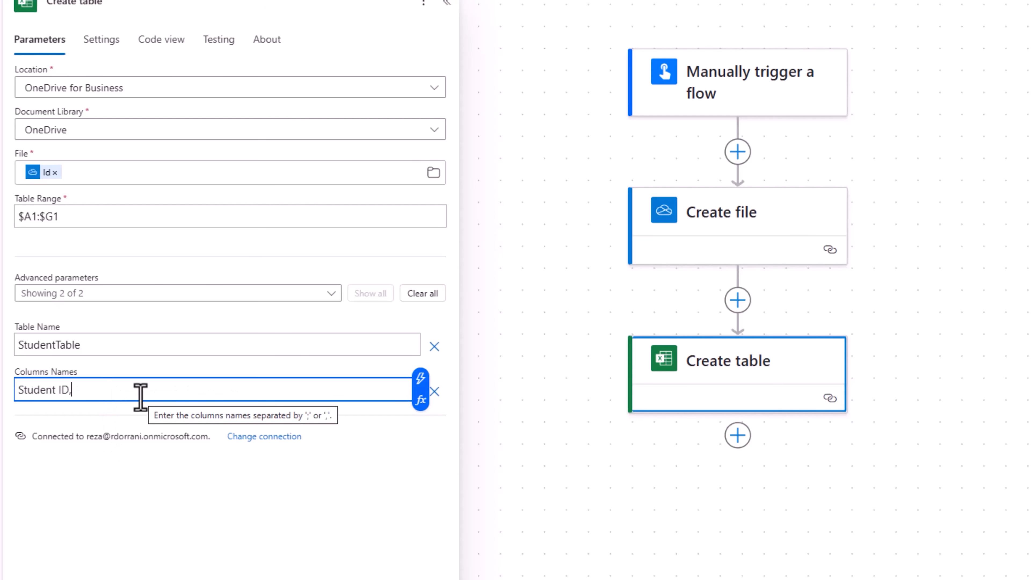
text(Name,Region,Class,Manager,Enrolled Date,Active)
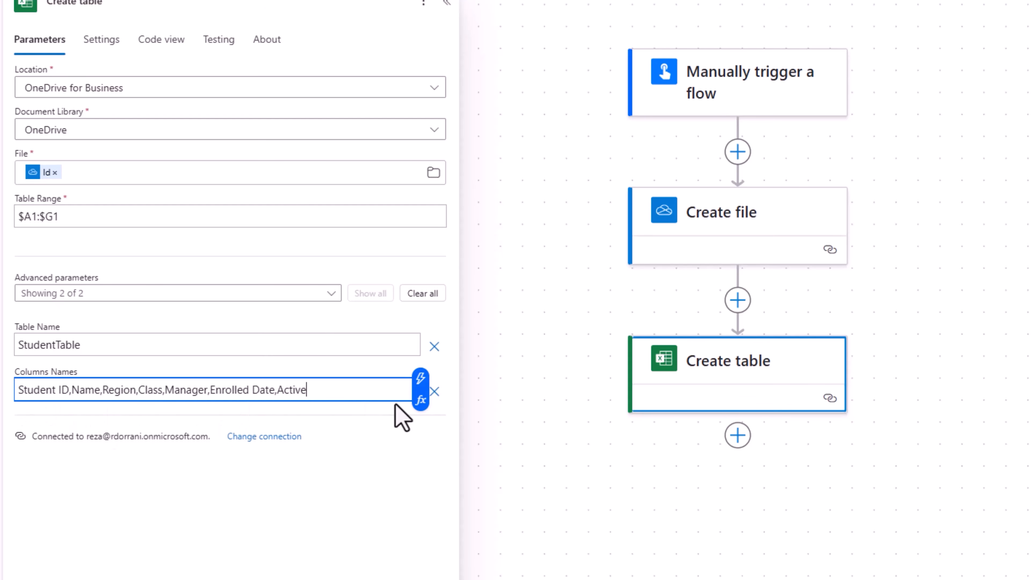
click(750, 370)
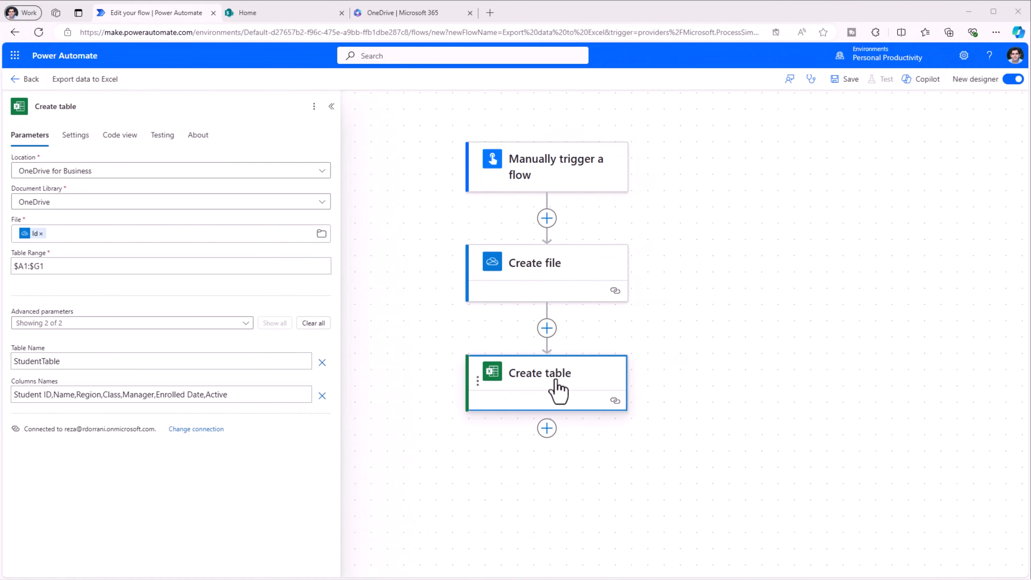
Save the flow and run a manually triggered test.
click(845, 81)
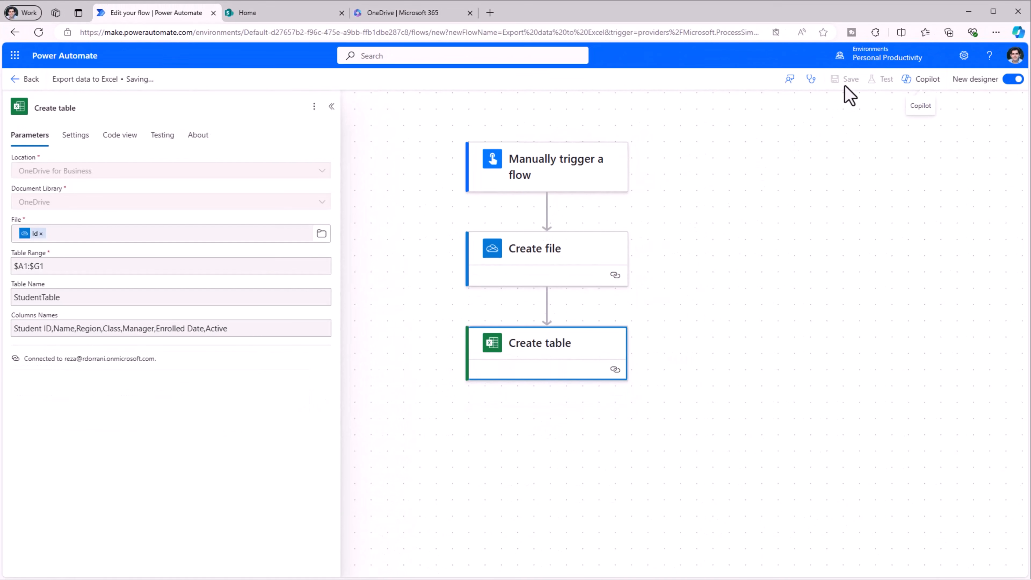
click(880, 80)
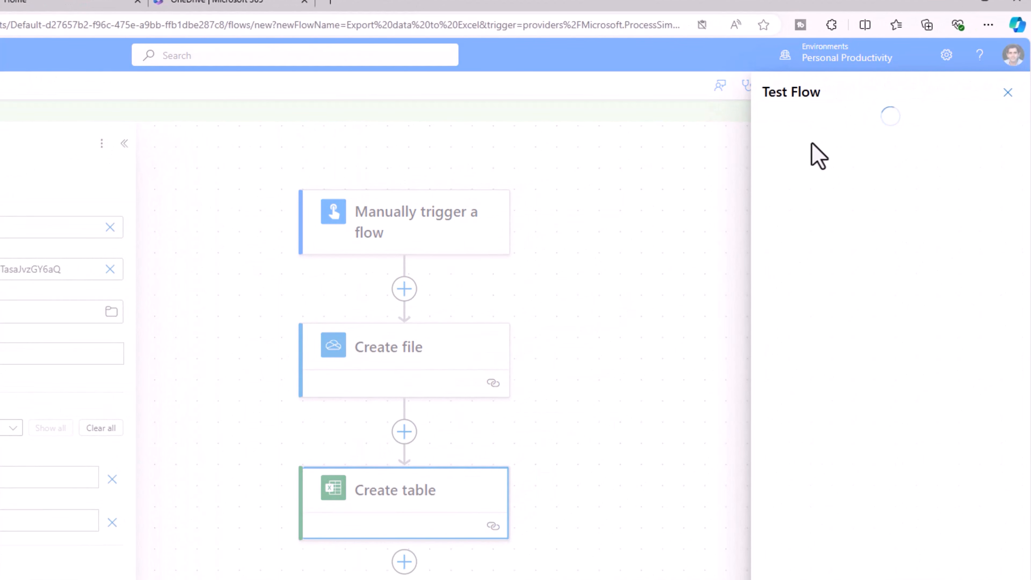
click(801, 559)
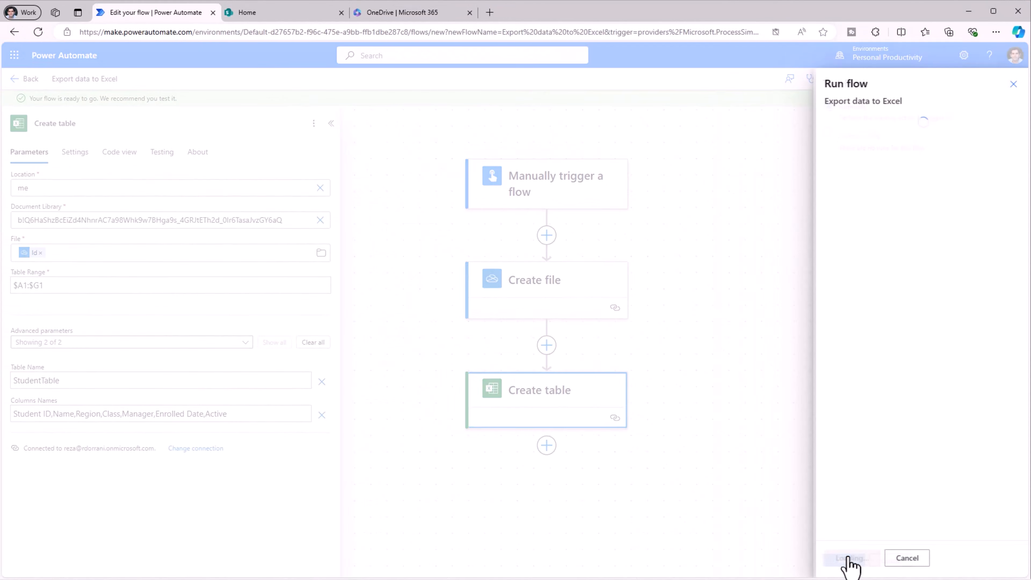
click(847, 560)
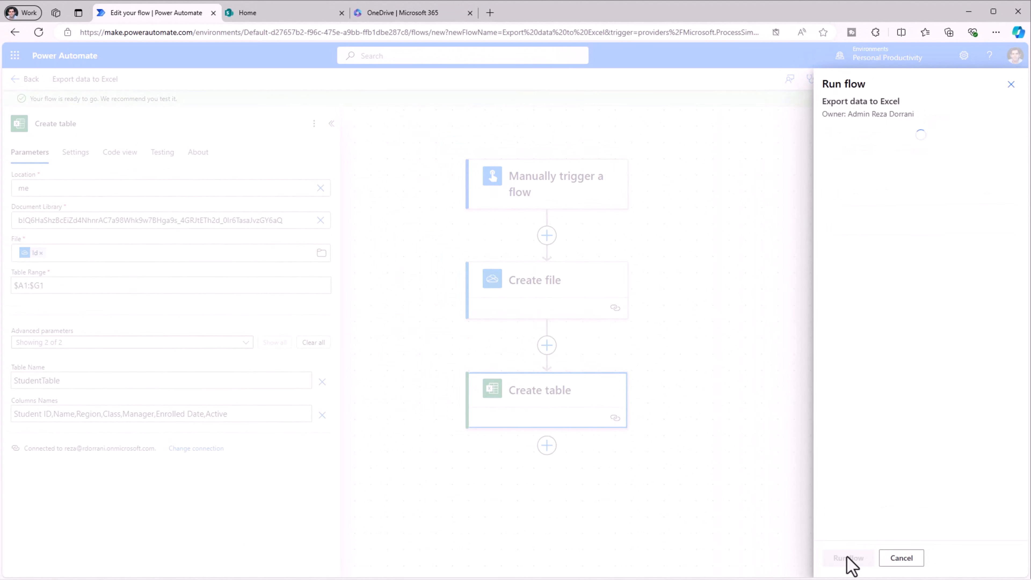
click(846, 560)
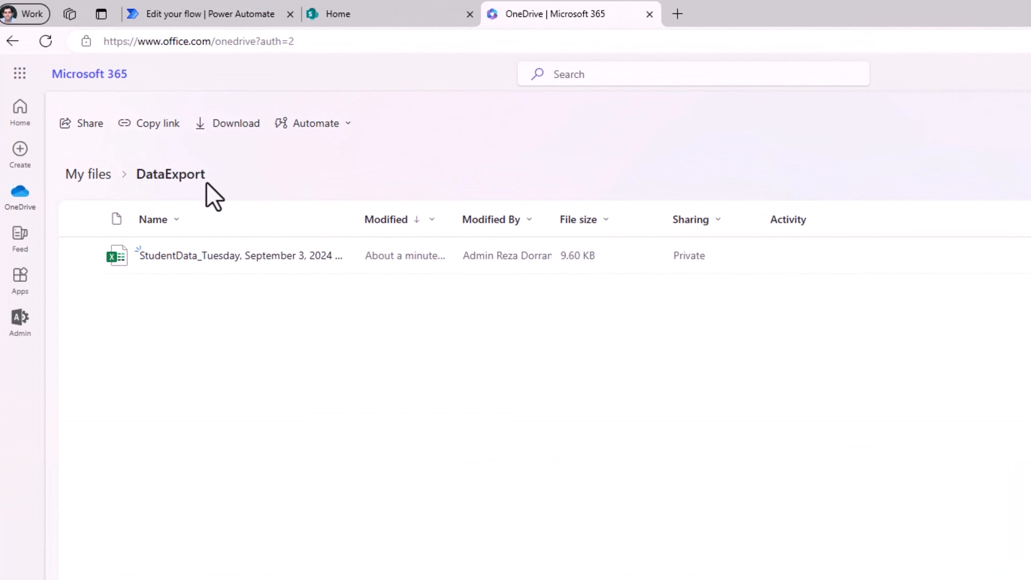
Open the StudentData workbook and inspect its empty seven-column table A1:G2 and Table Design.
click(202, 256)
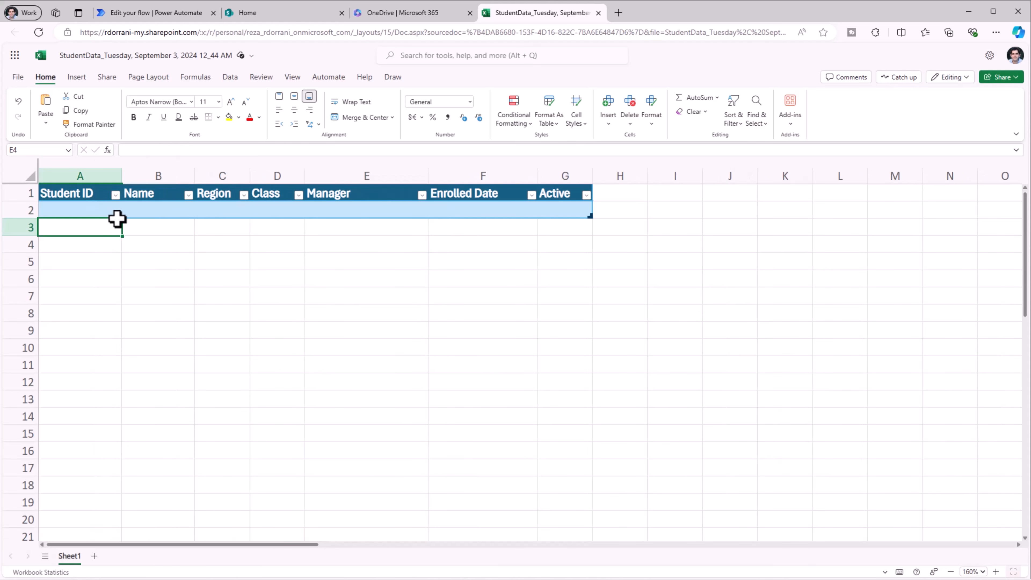
click(115, 212)
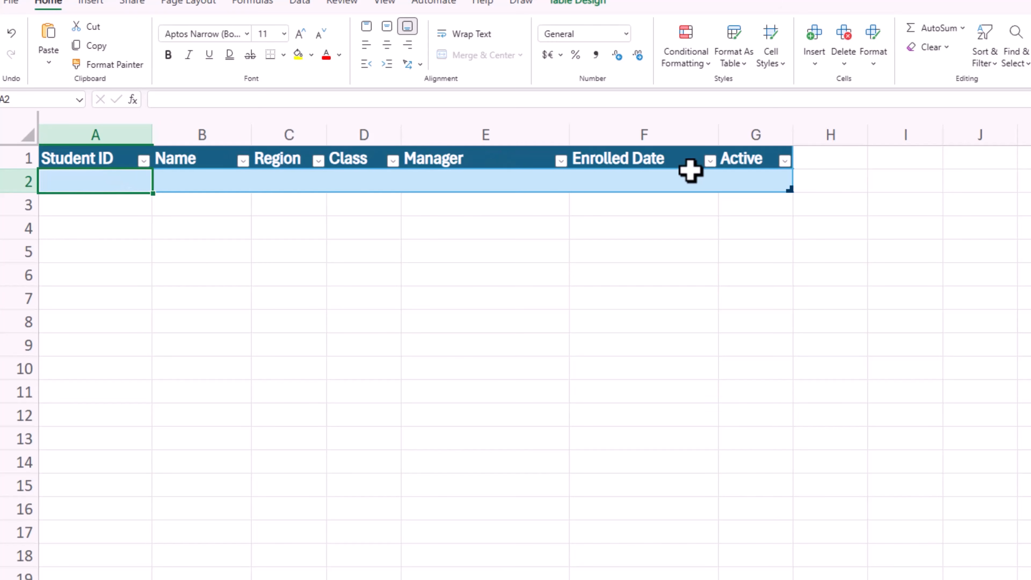
click(124, 151)
click(752, 164)
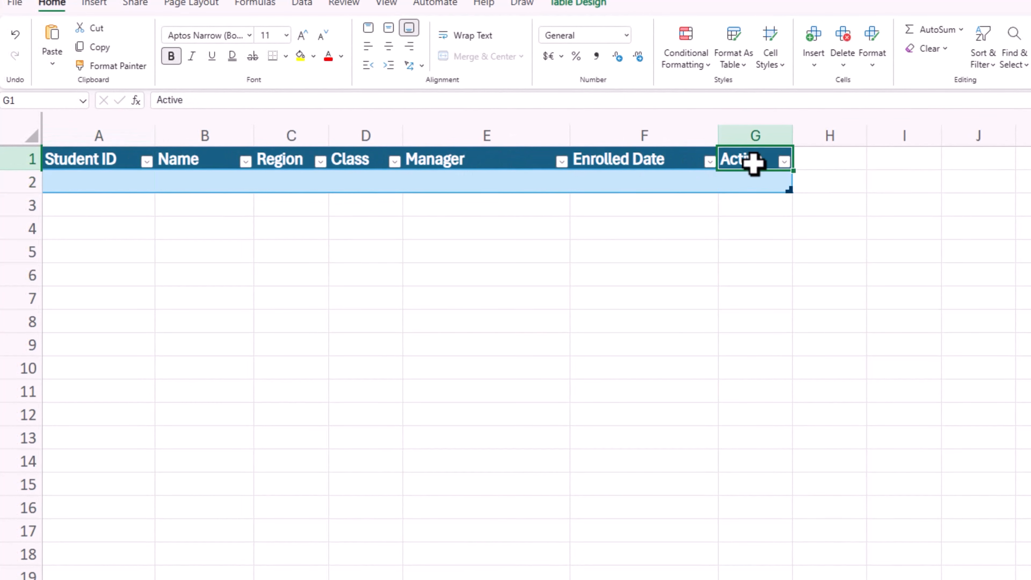
drag(87, 159, 735, 182)
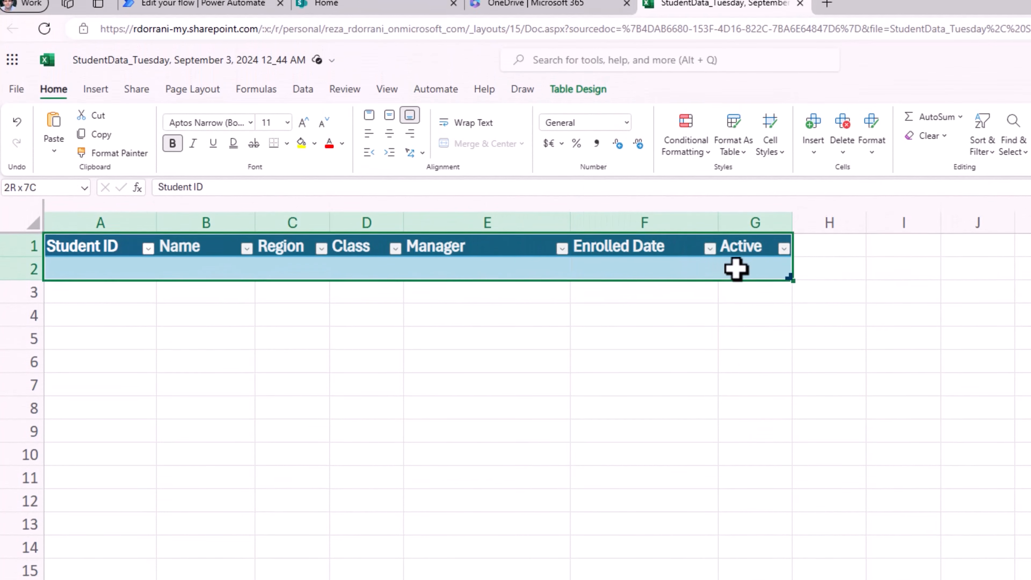
click(578, 87)
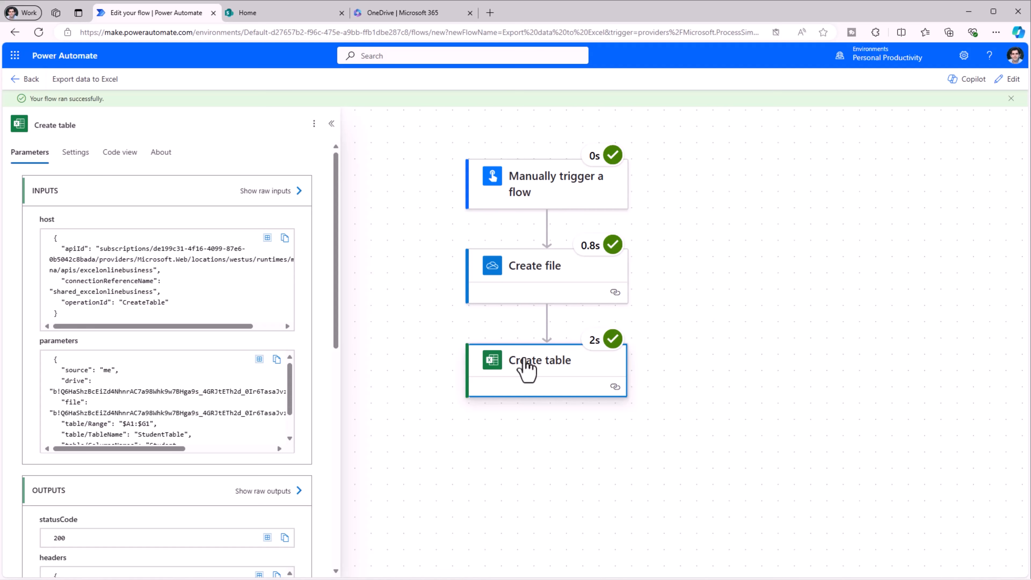
Add a SharePoint Get items action after the Create table step.
click(1008, 80)
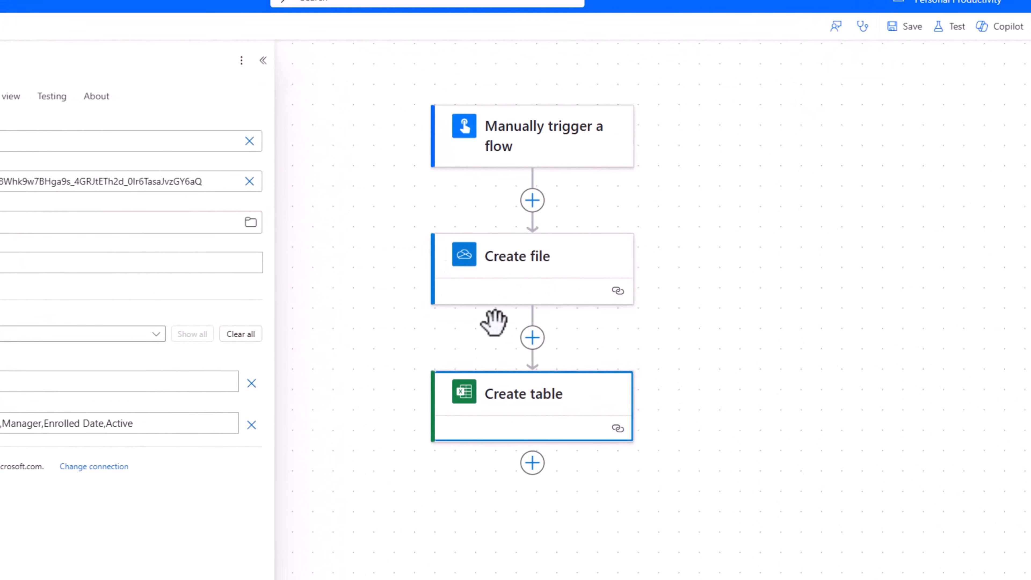
click(533, 461)
click(581, 469)
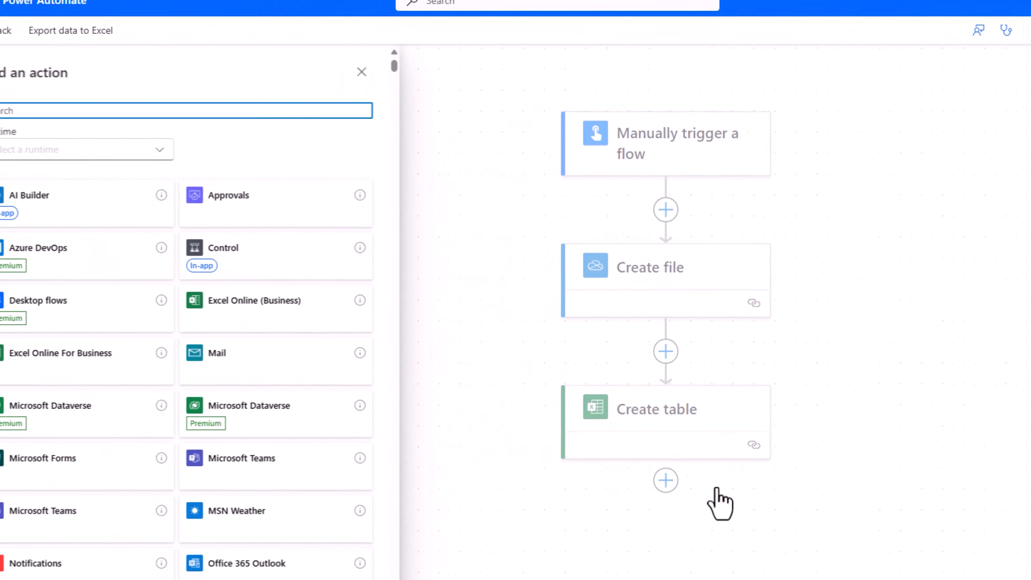
text(get items)
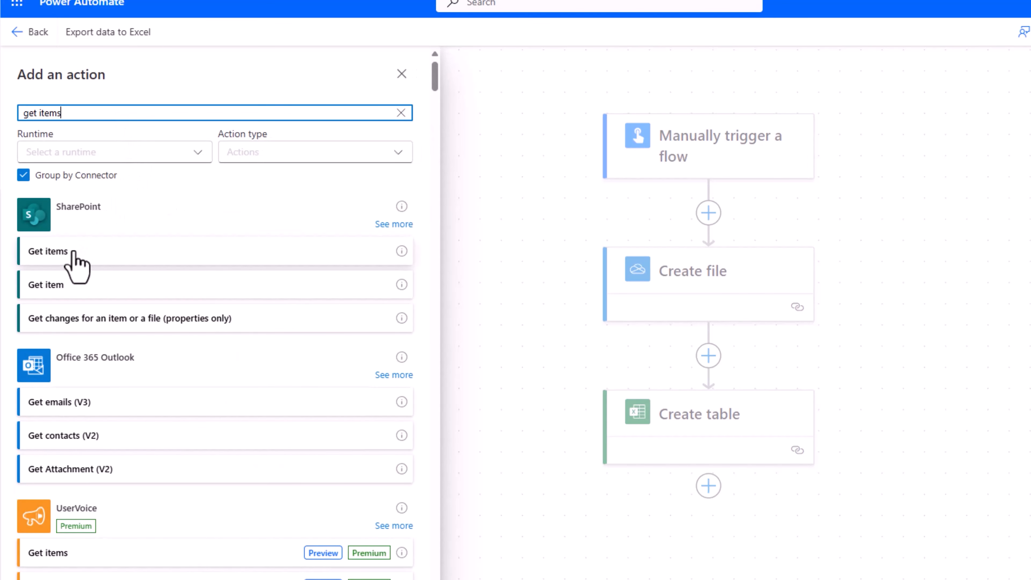
click(75, 255)
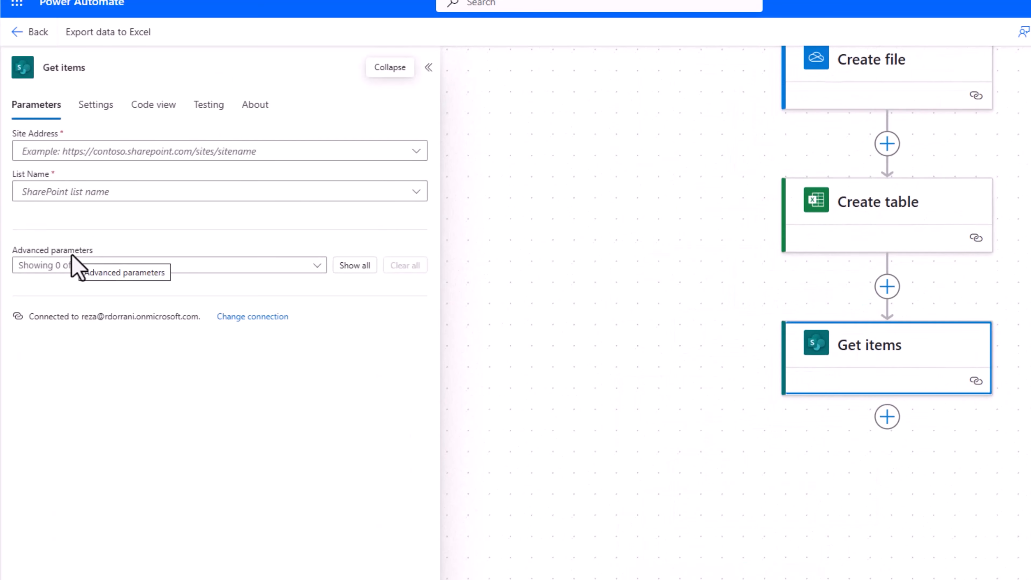
Point Get items at the Home site's Student Info list and show all advanced parameters.
click(136, 154)
click(129, 223)
click(101, 195)
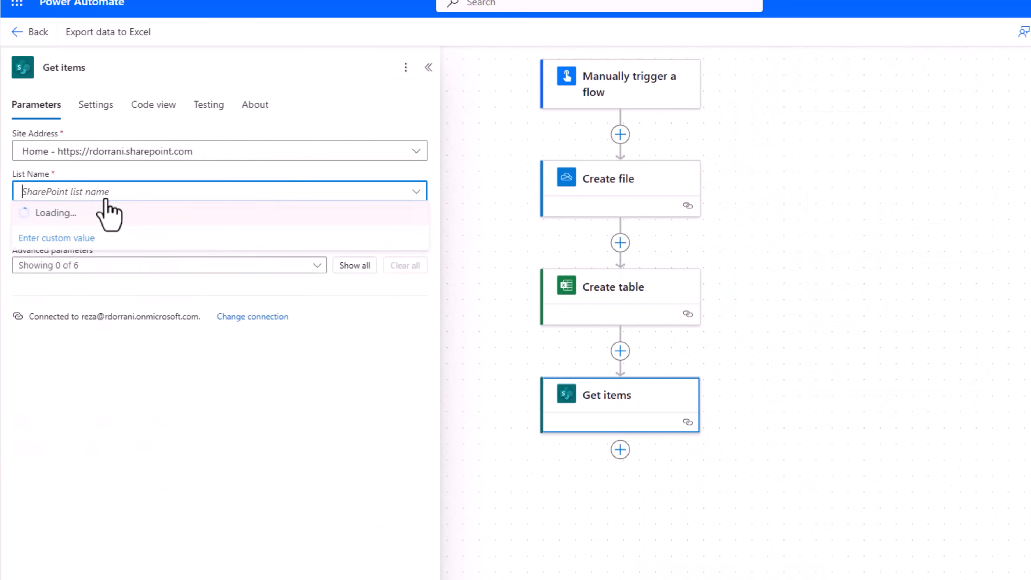
text(student info)
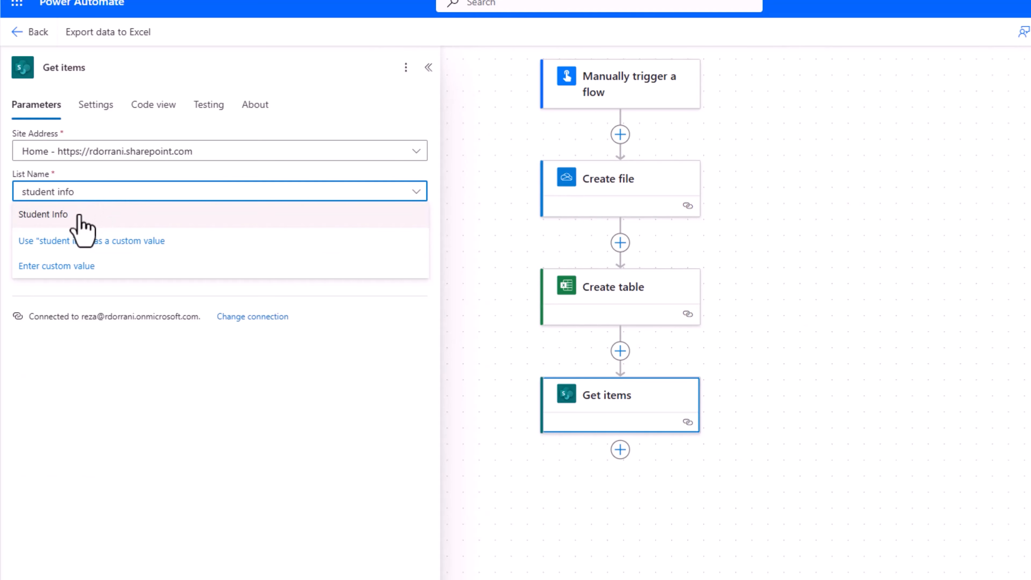
click(83, 214)
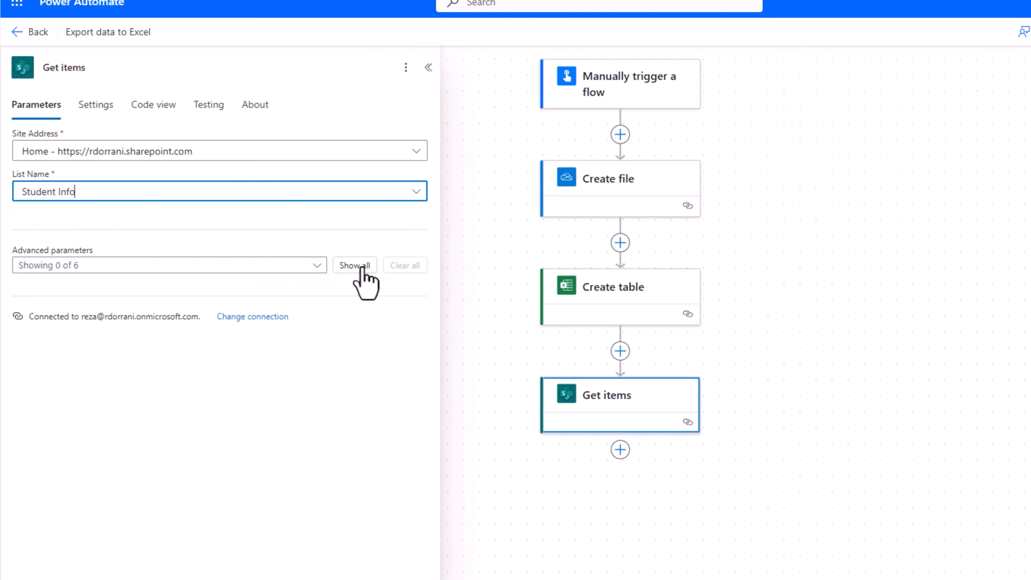
click(354, 265)
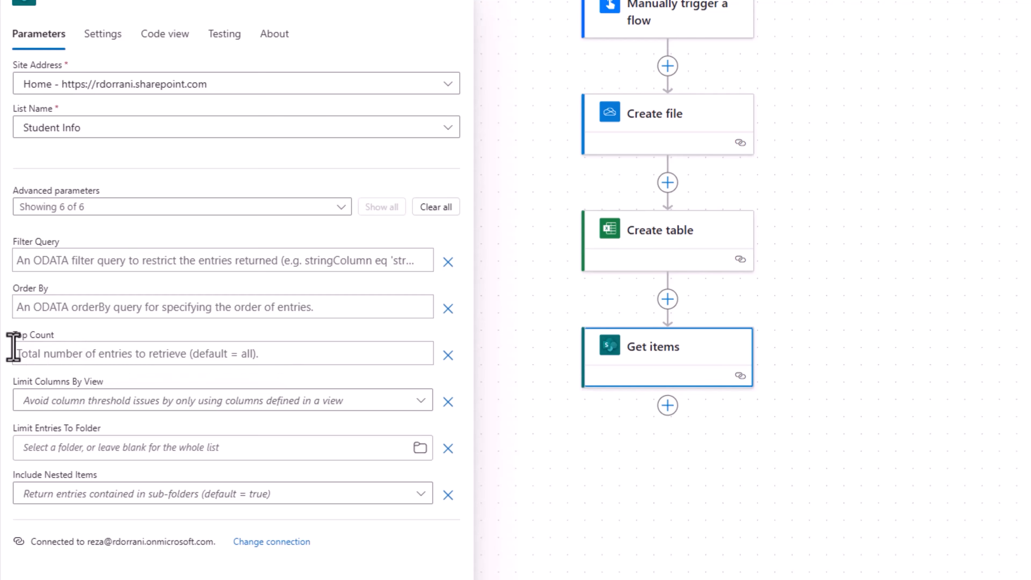
Set Get items Top Count to 5000 and turn on pagination with a 100000 threshold.
click(41, 354)
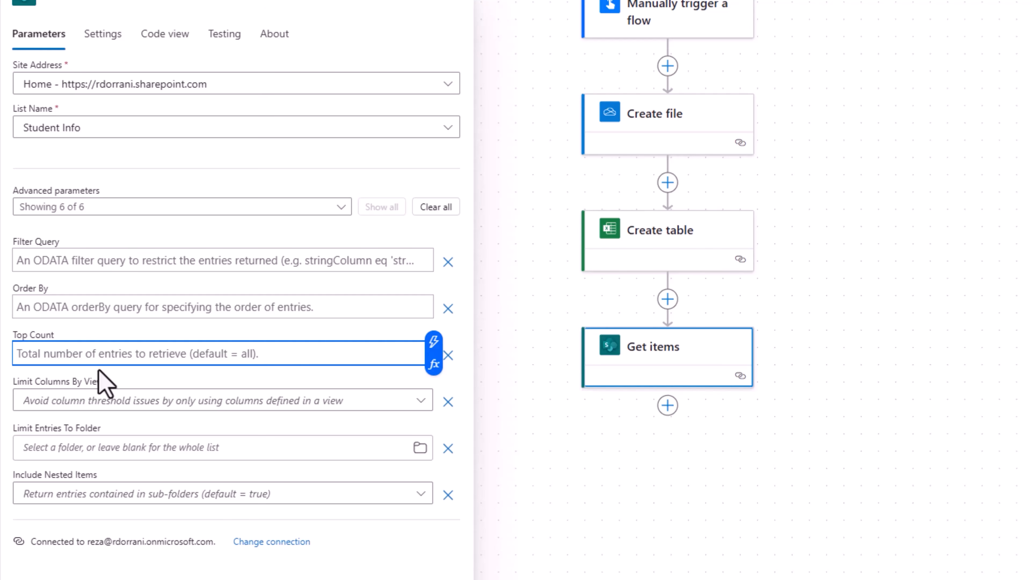
text(5000)
click(111, 338)
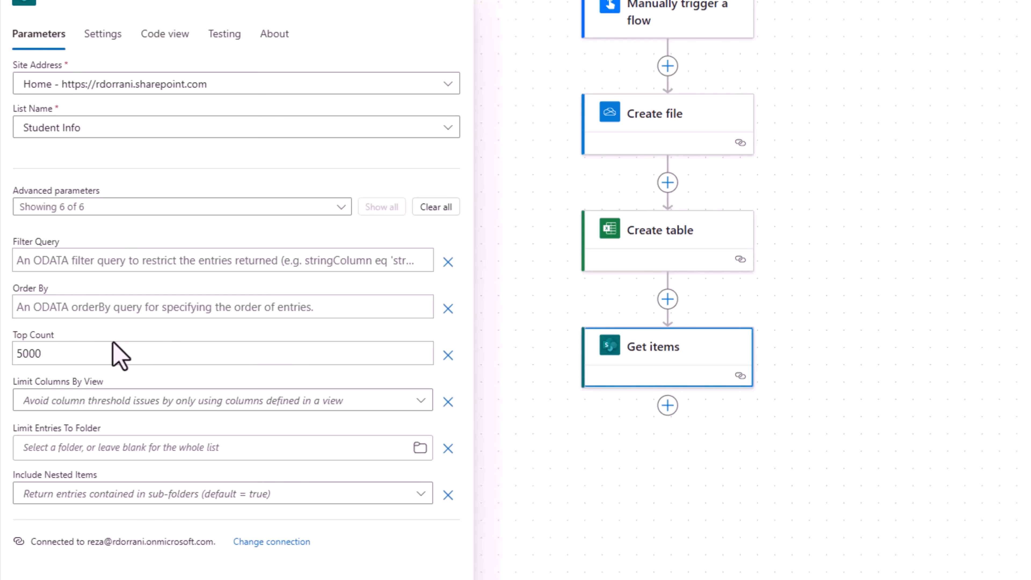
click(102, 35)
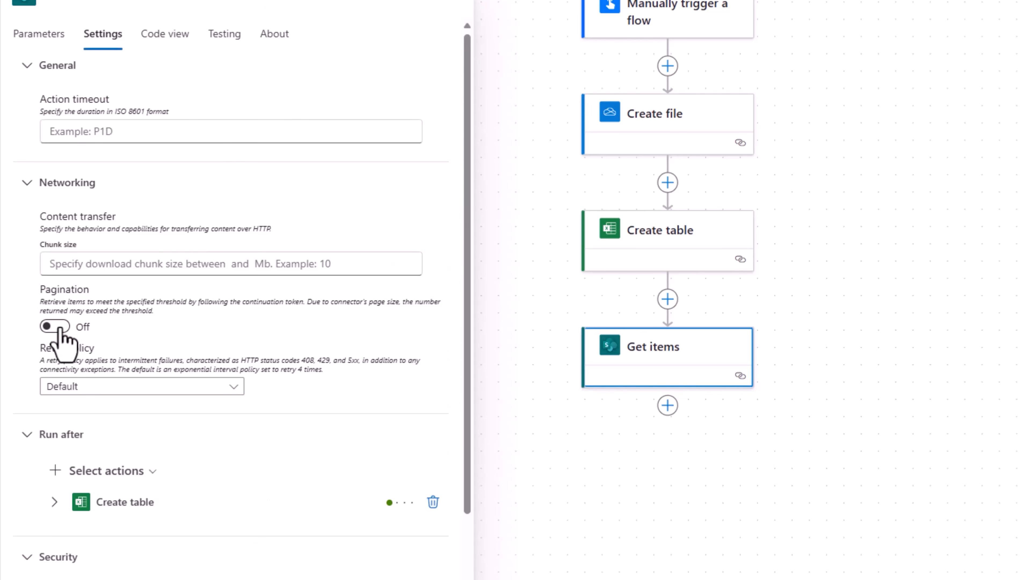
click(60, 327)
click(74, 396)
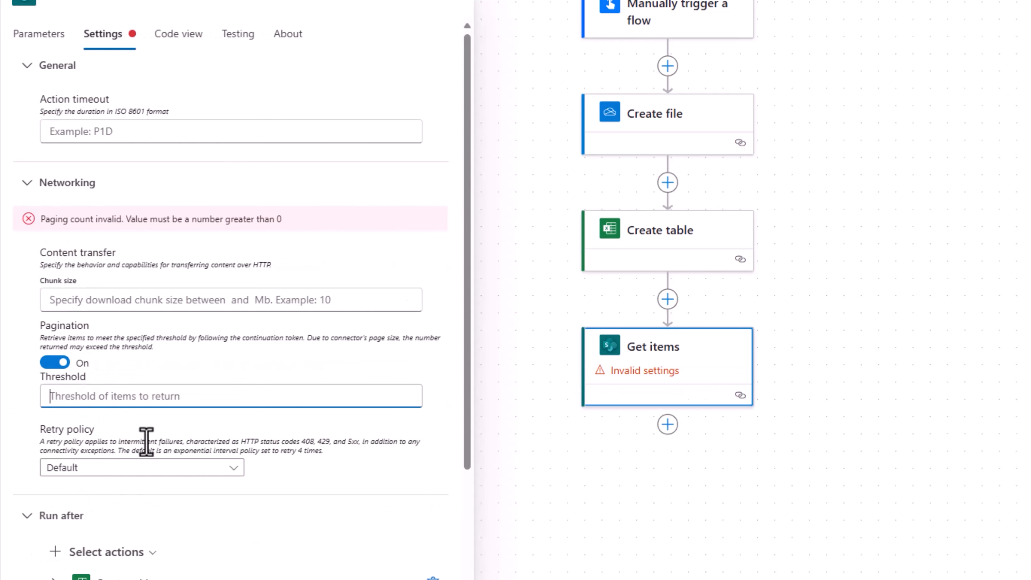
text(100000)
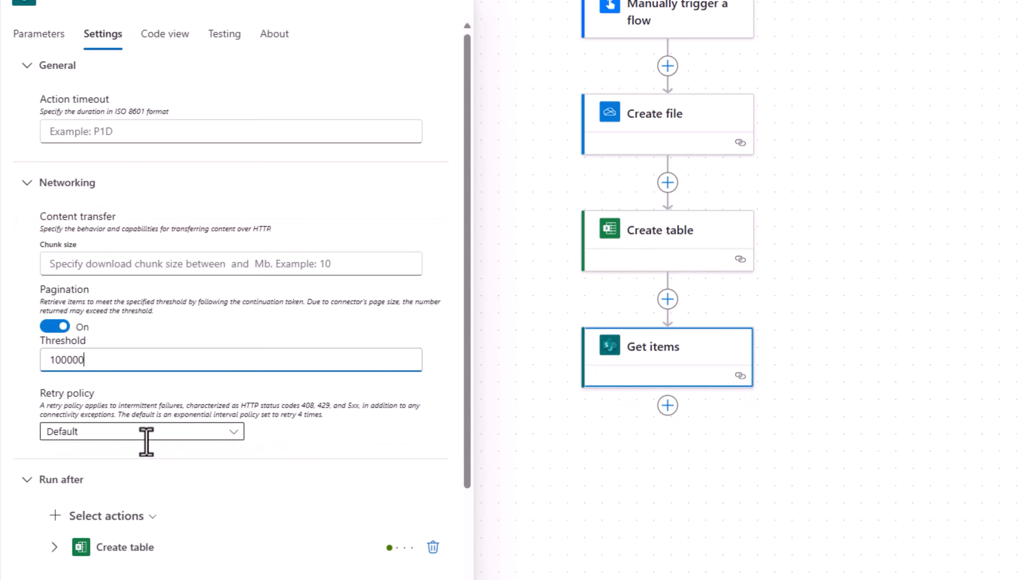
click(348, 441)
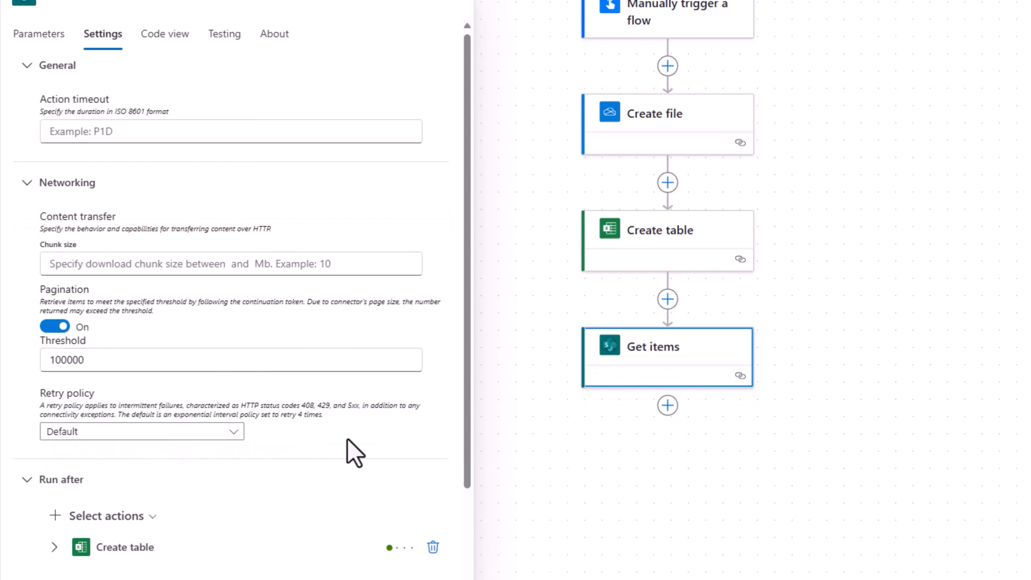
Return to the Get items step's parameters.
click(600, 337)
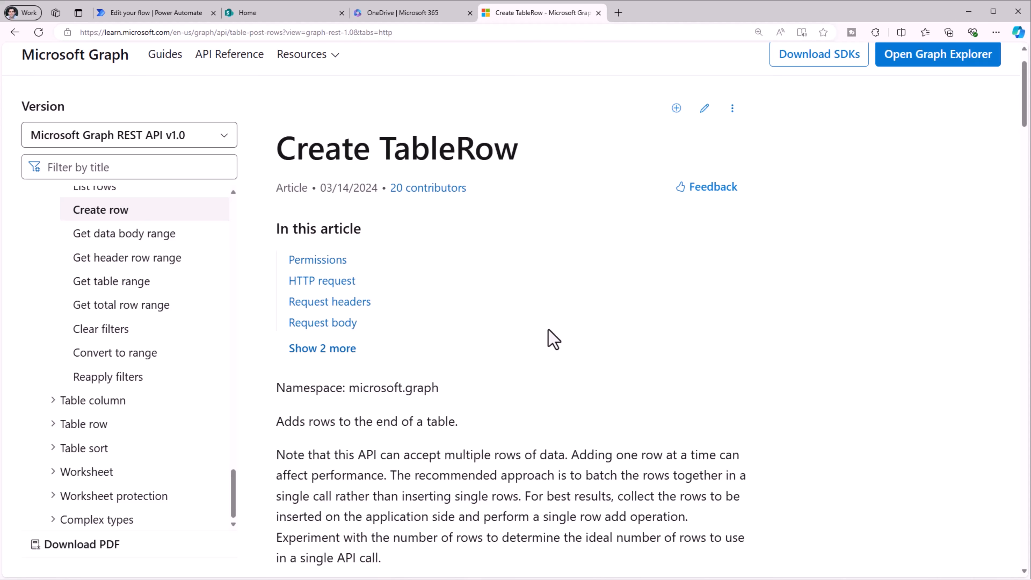
Scroll to the Create TableRow example request and highlight its JSON body and values array.
scroll(553, 339, down, 15)
scroll(553, 339, down, 5)
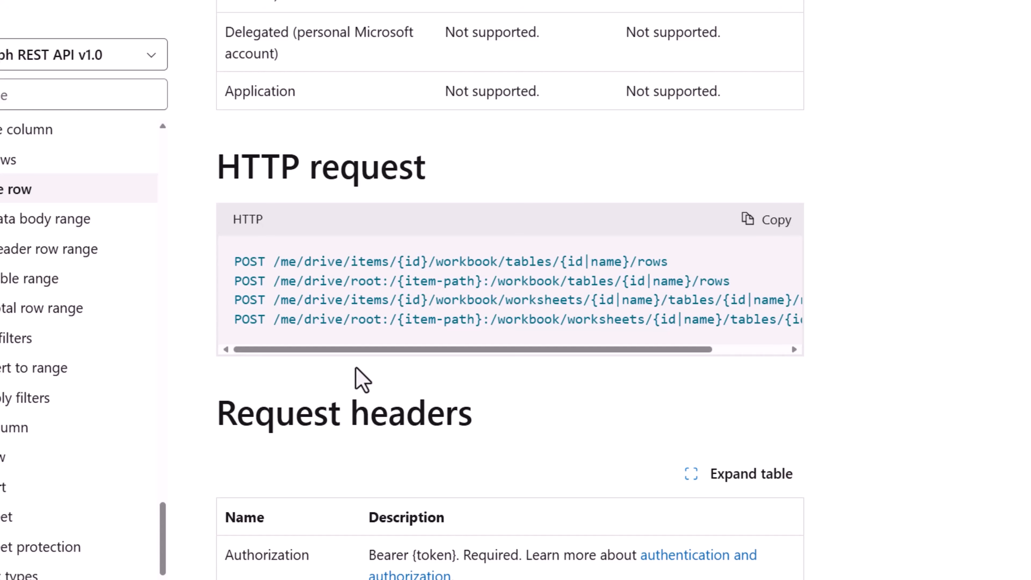
scroll(362, 379, down, 10)
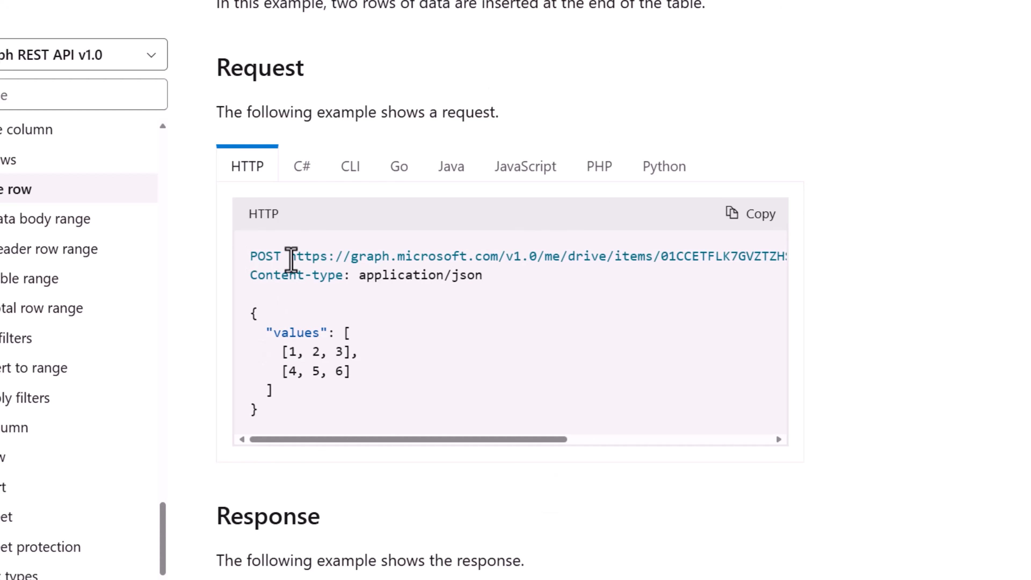
drag(252, 312, 284, 426)
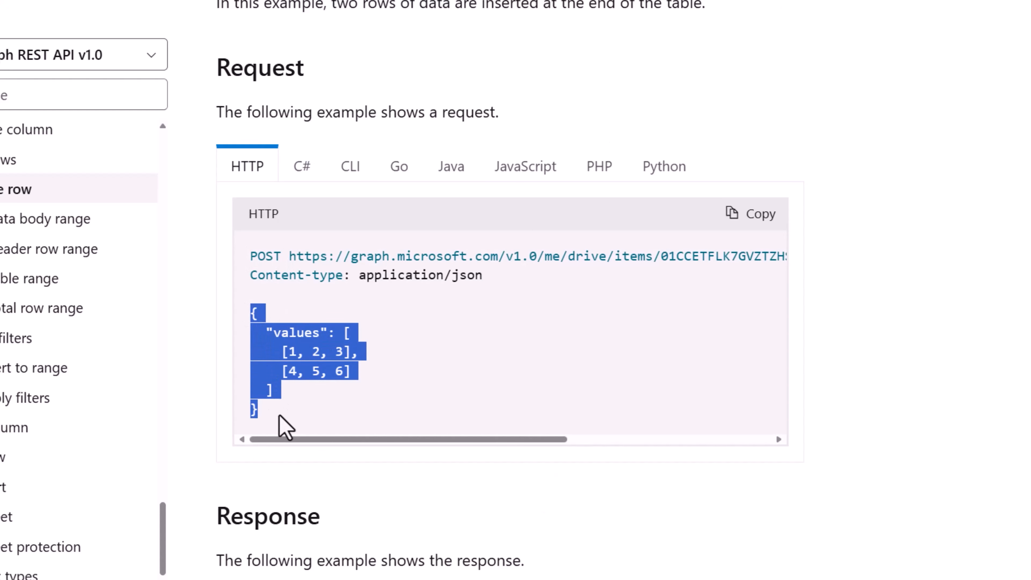
click(284, 426)
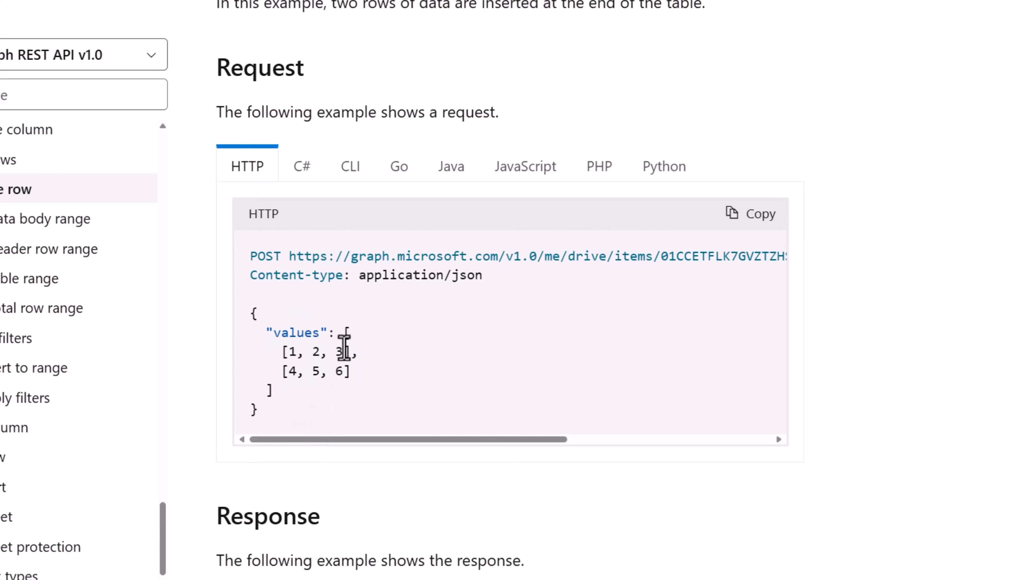
drag(344, 332, 362, 396)
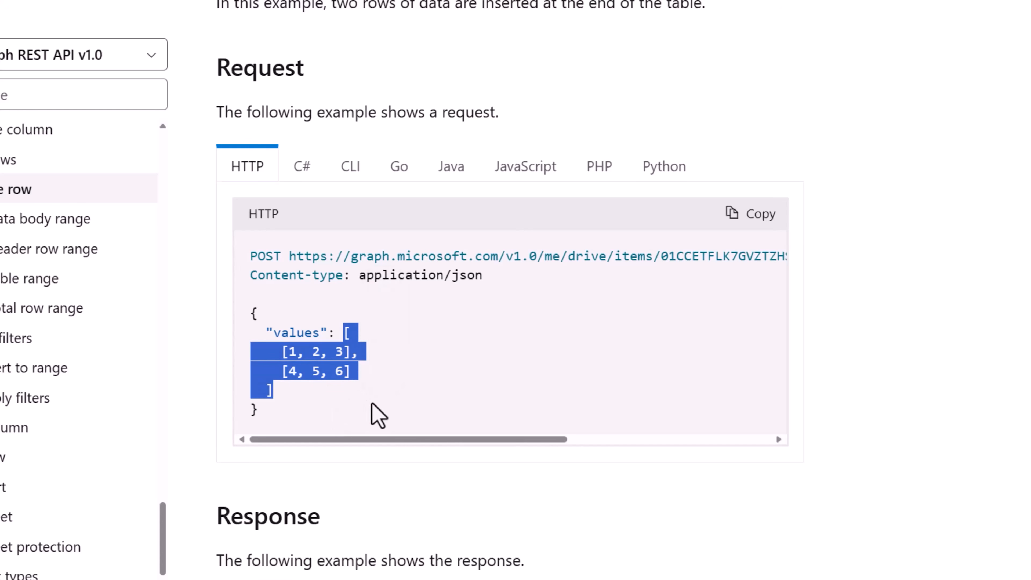
click(357, 361)
Highlight the first row's values 1, 2, 3, then go back to the flow editor.
drag(281, 351, 352, 352)
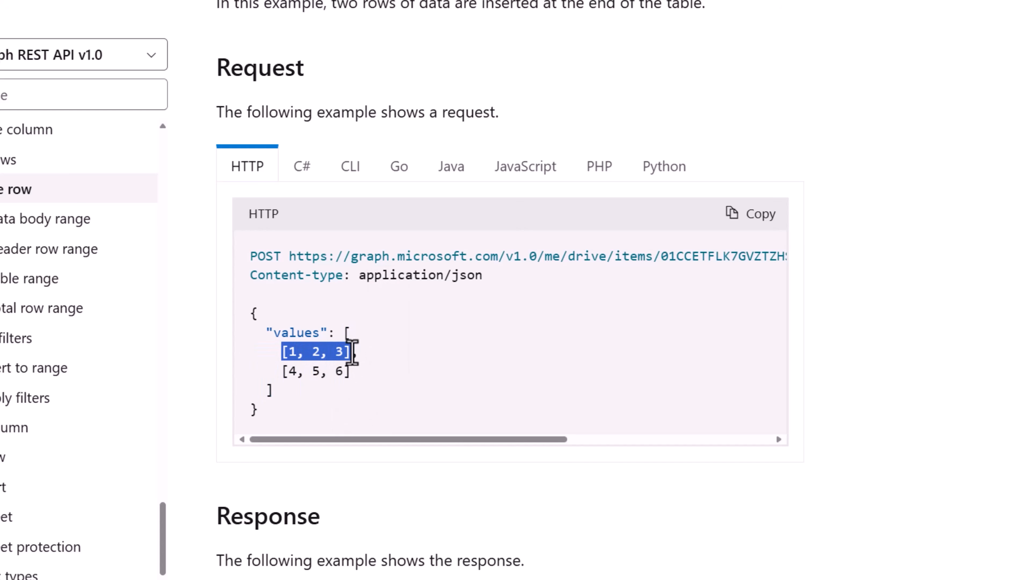
click(288, 351)
drag(288, 351, 345, 352)
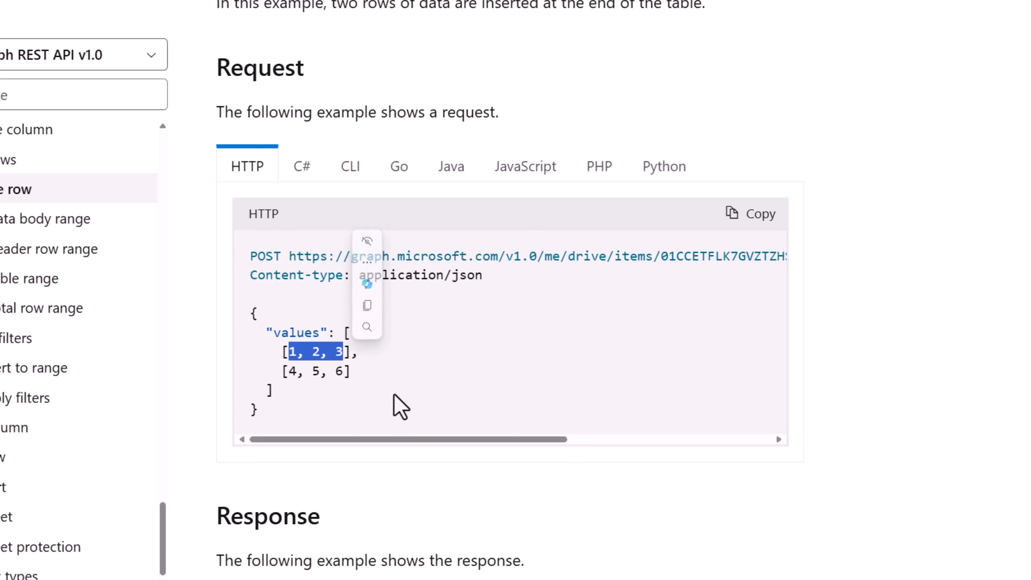
click(400, 407)
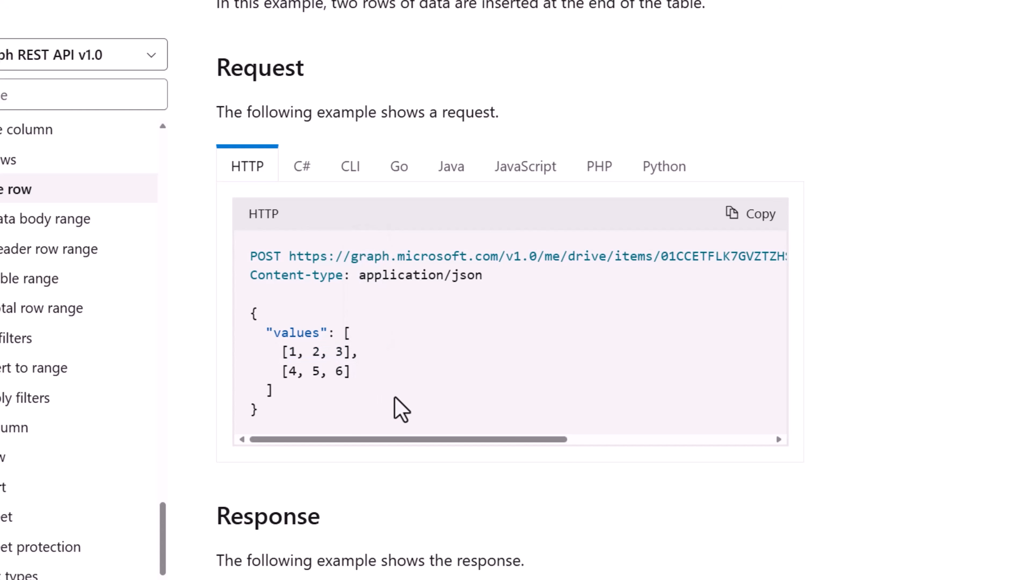
click(154, 13)
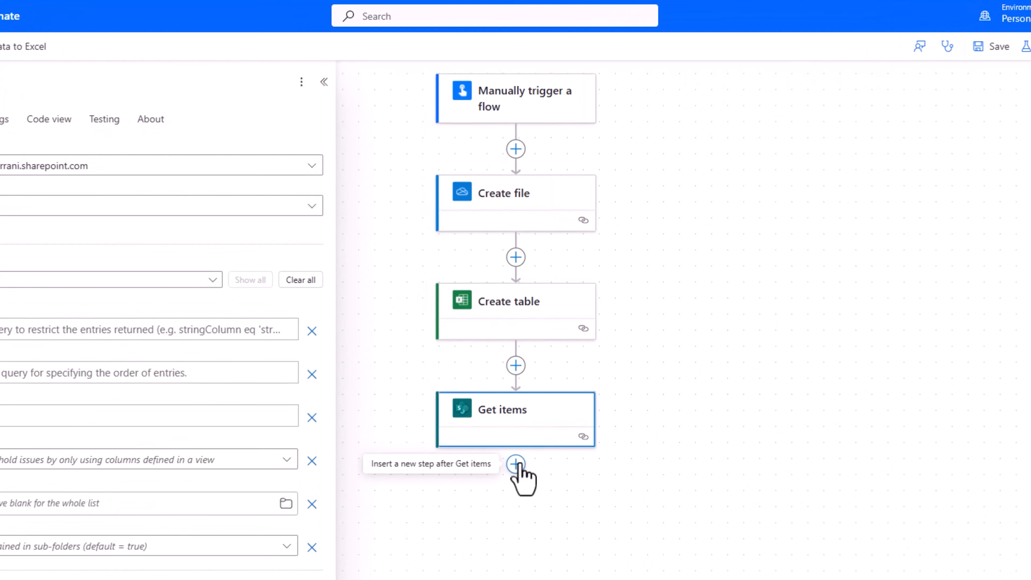
Add a Data Operation Select after Get items with From set to body/value, rechecking the example row.
click(516, 464)
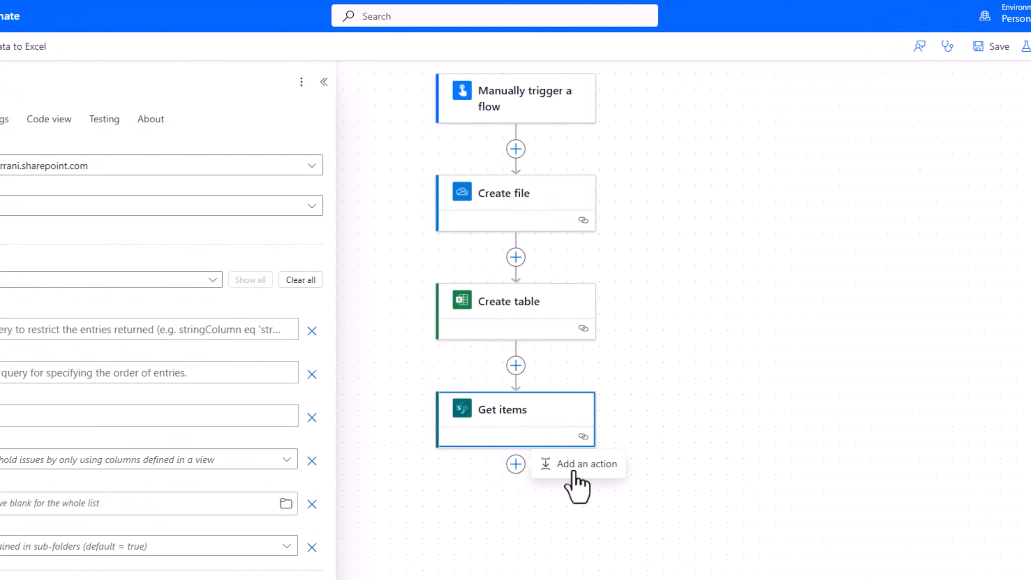
click(574, 466)
text(select)
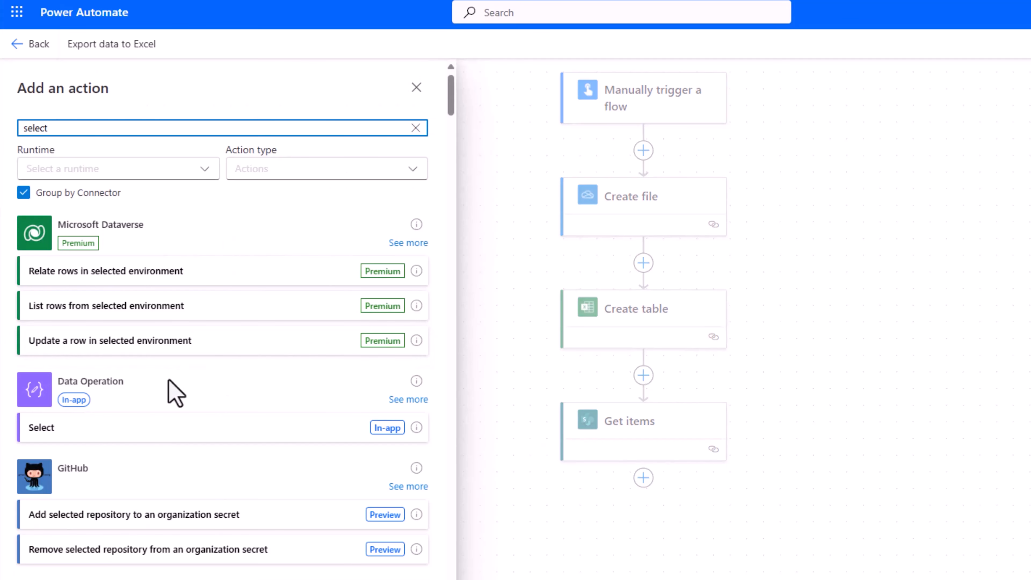
click(82, 430)
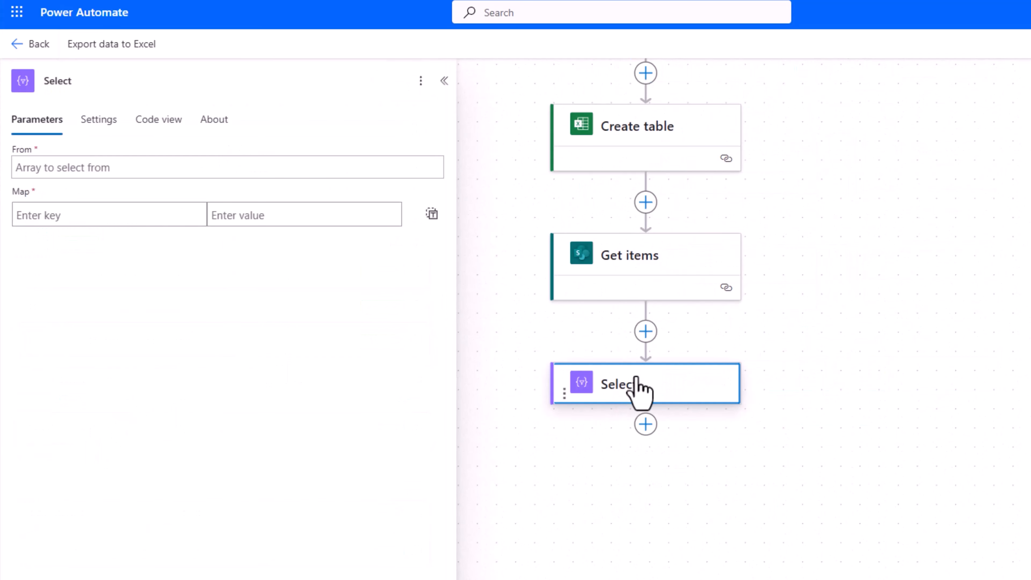
click(45, 167)
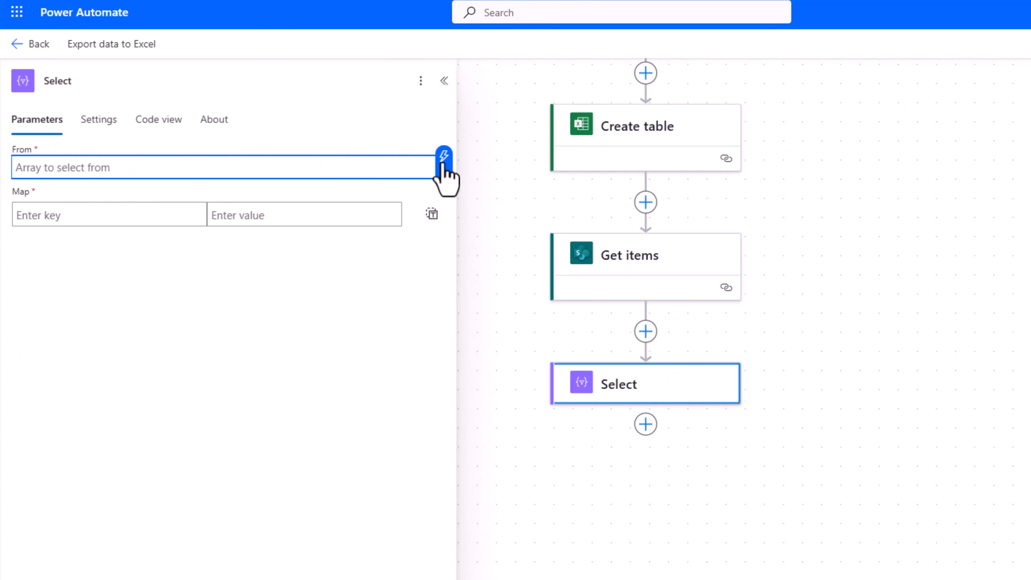
click(443, 156)
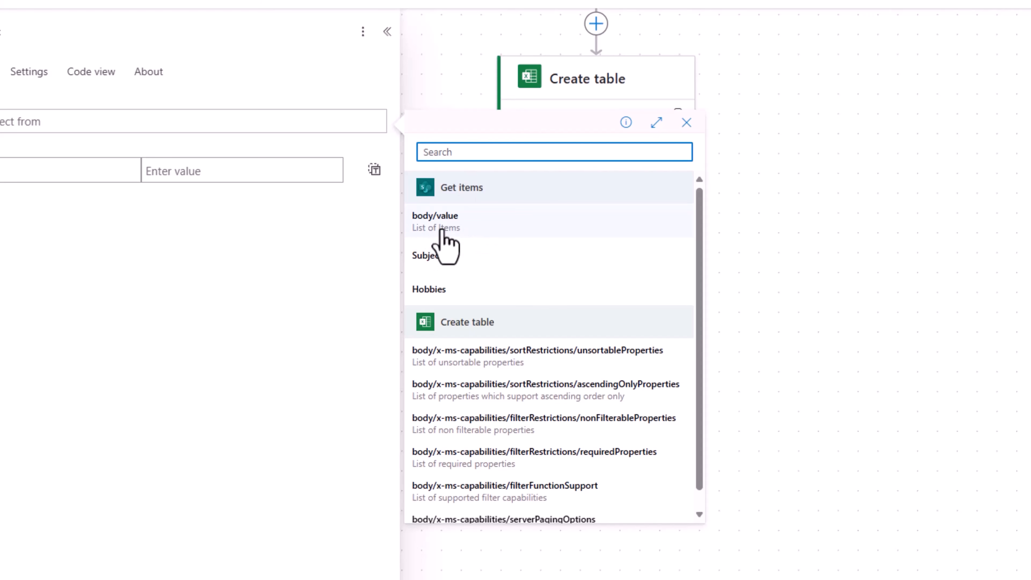
click(442, 231)
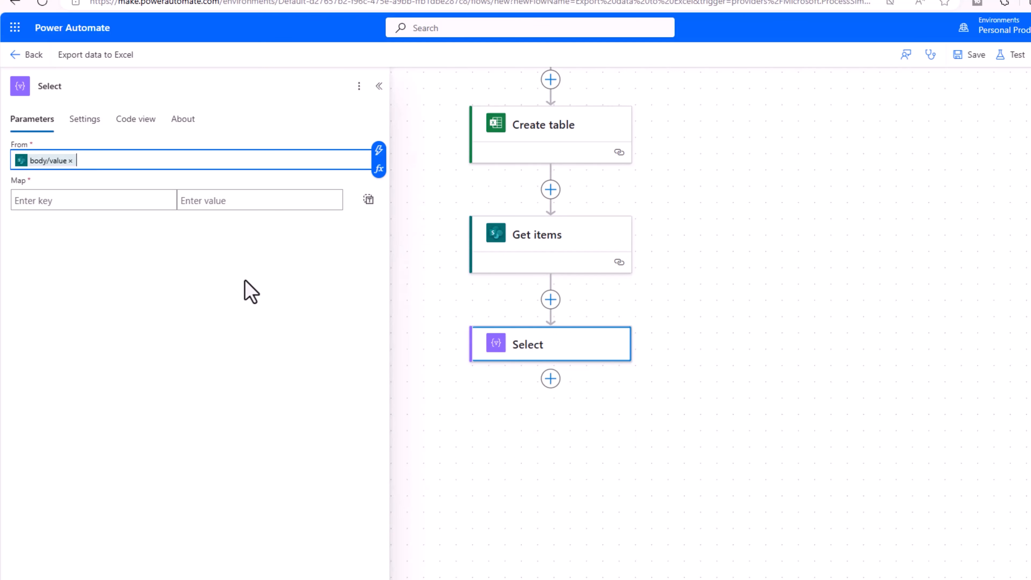
click(568, 29)
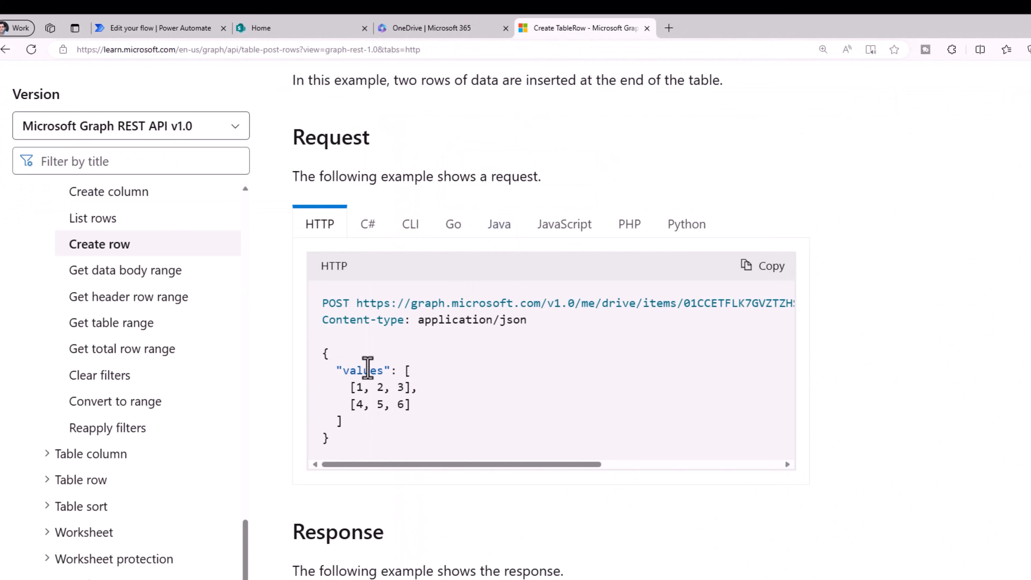
drag(350, 387, 409, 387)
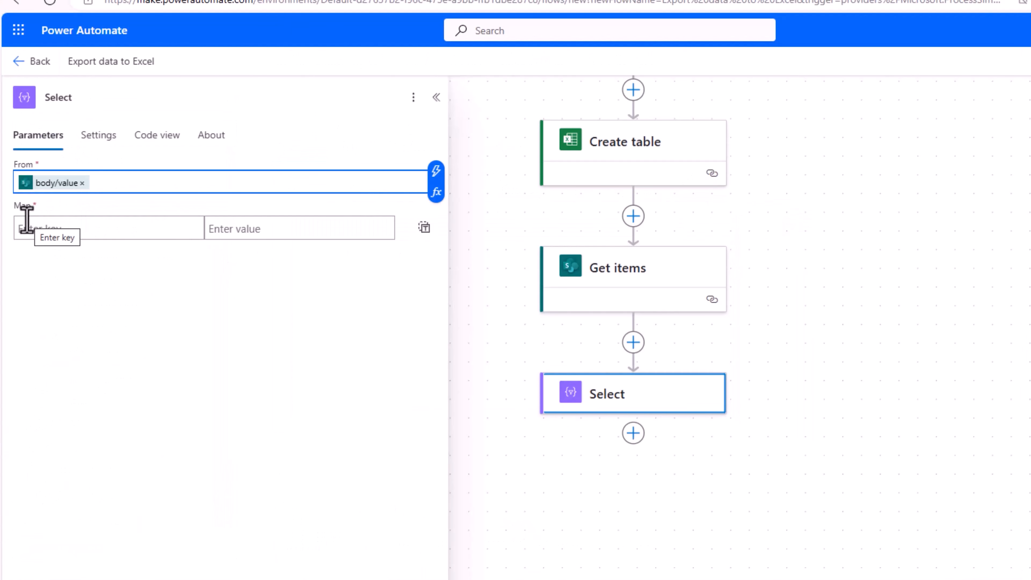
Switch the Select map to text mode and enter an empty JSON array '[ ]'.
click(424, 227)
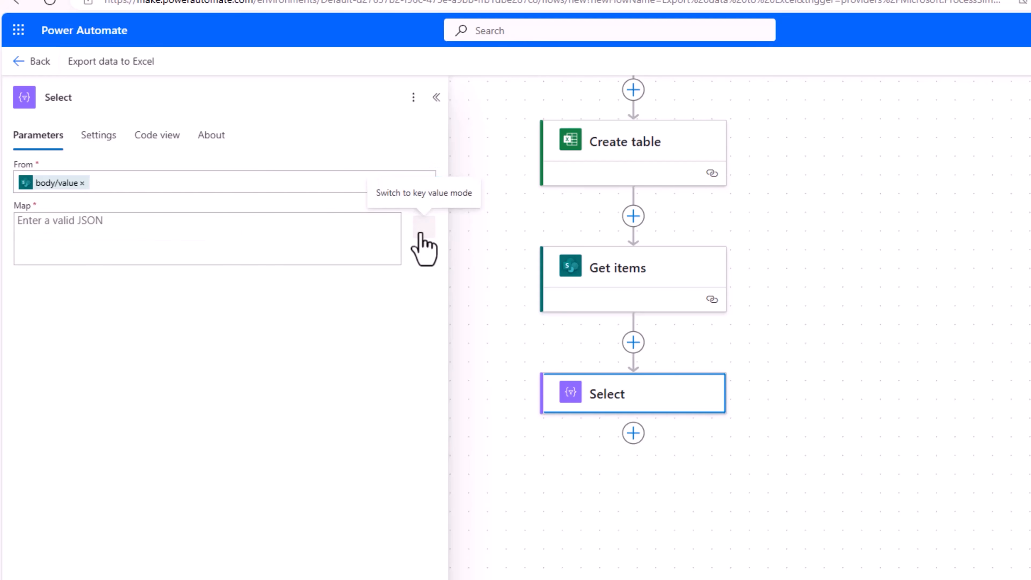
click(153, 252)
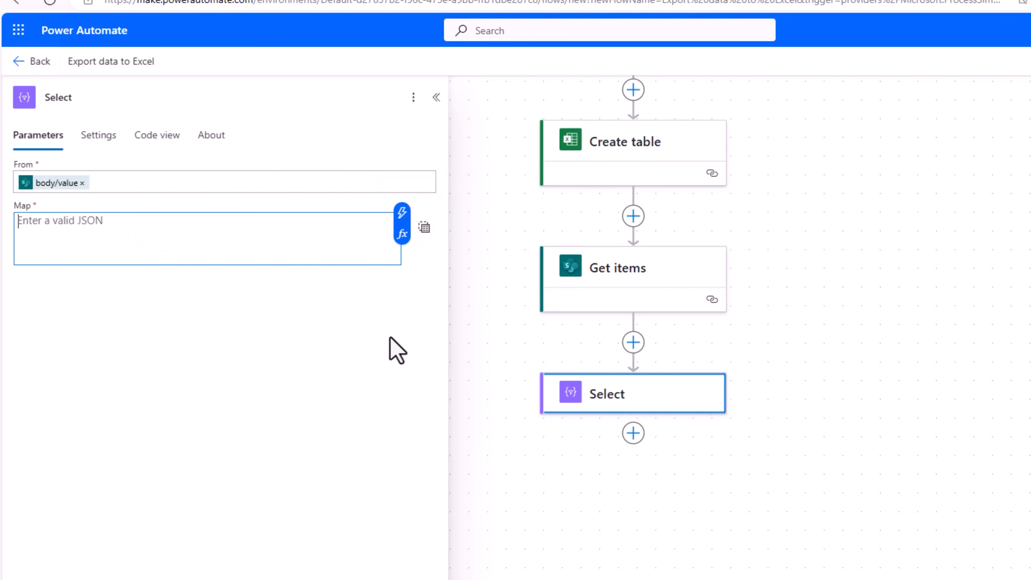
text([)
key(Return)
key(Return)
text(])
key(Up)
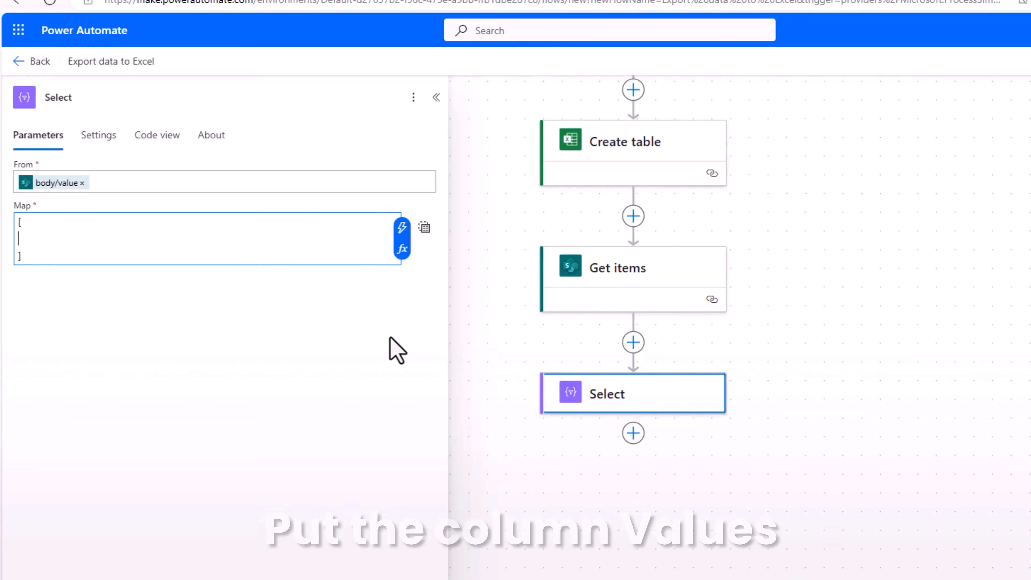
Insert the Get items ID field inside the map's brackets, after checking Create table's columns.
click(615, 153)
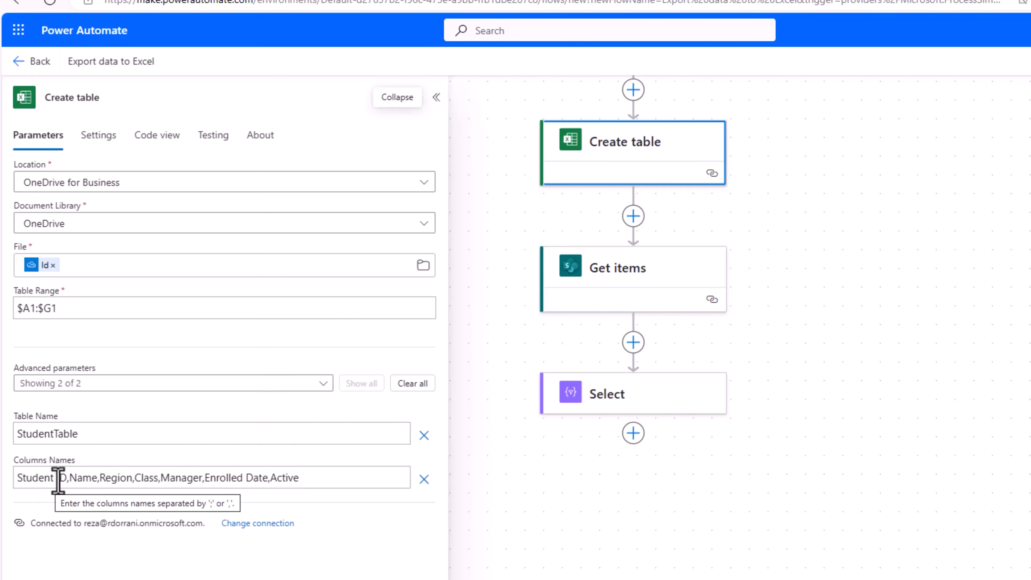
click(645, 406)
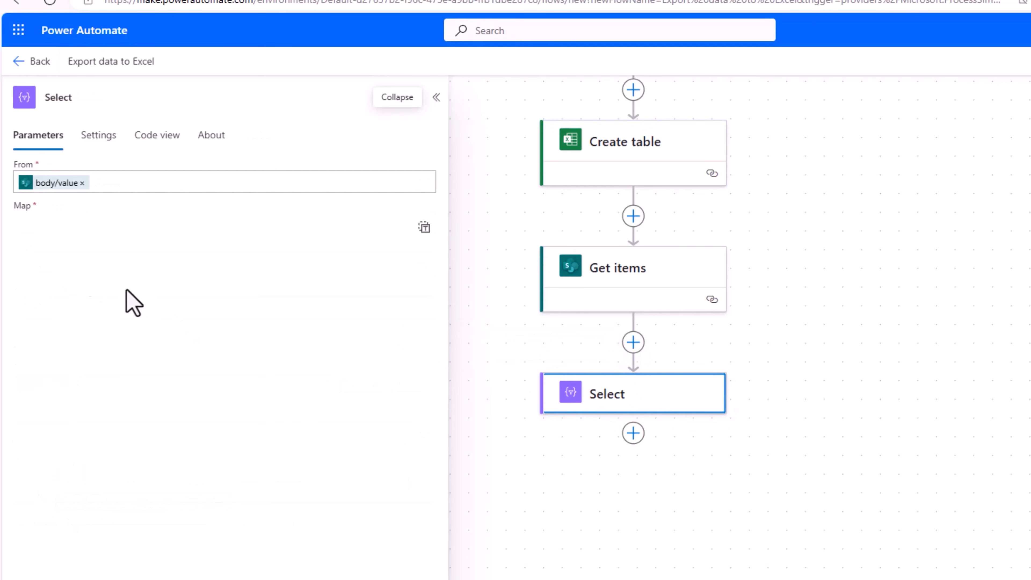
click(31, 241)
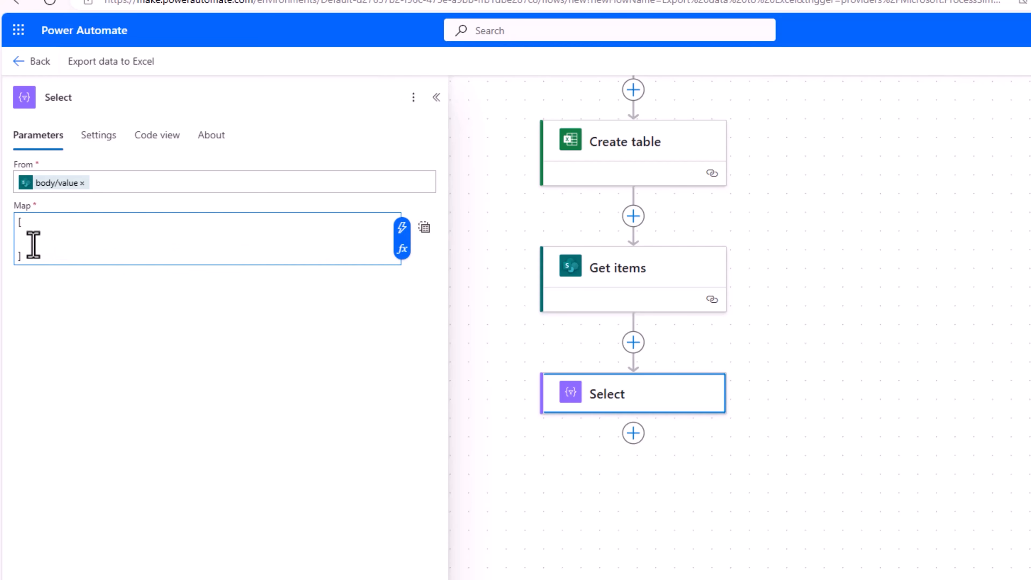
click(401, 227)
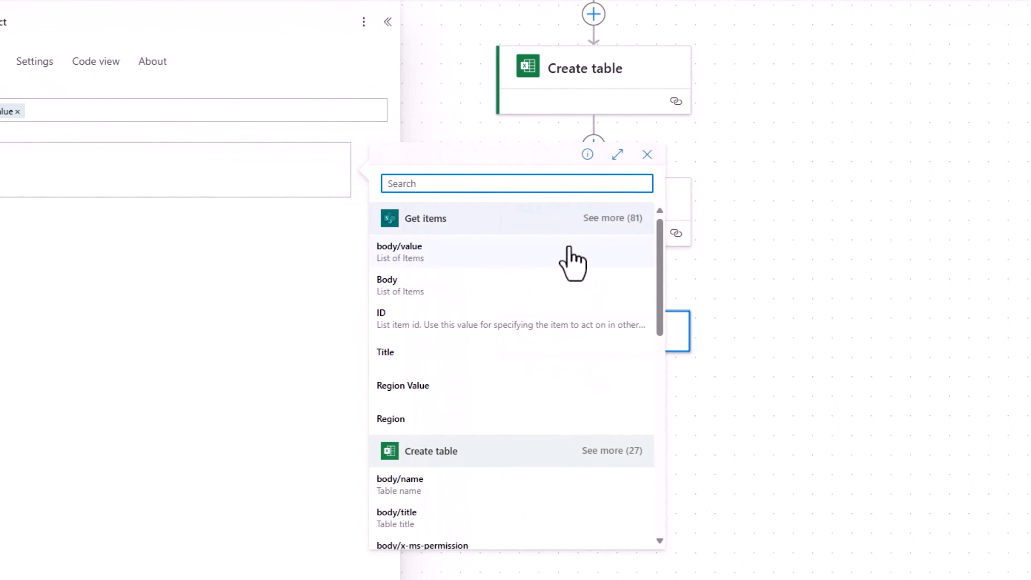
text(id)
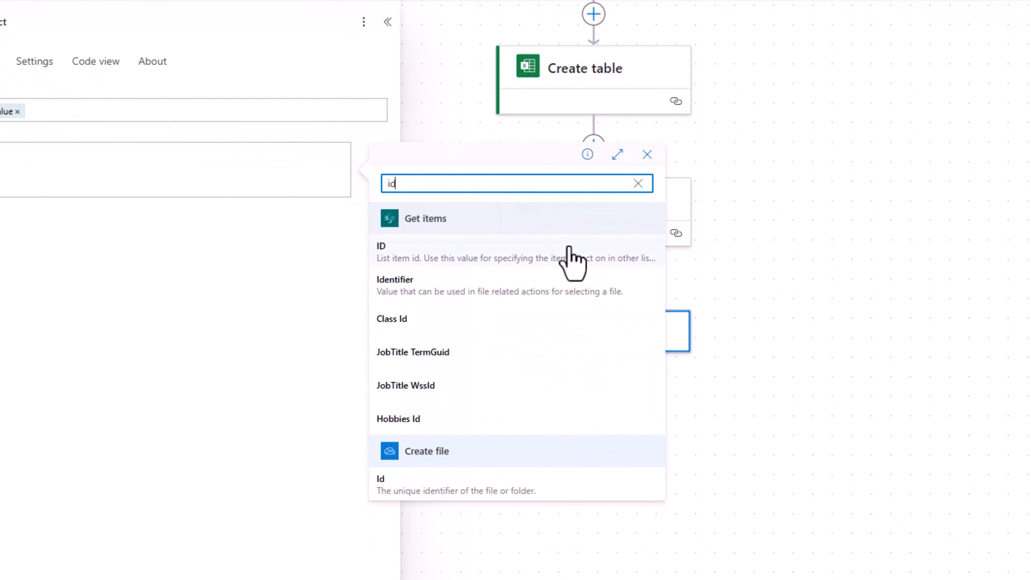
click(424, 260)
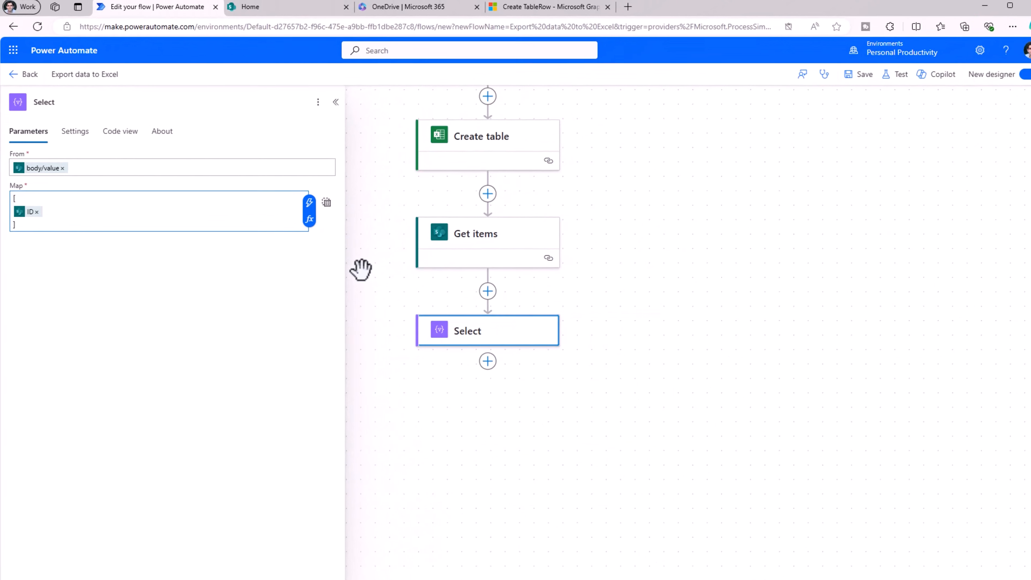
click(280, 13)
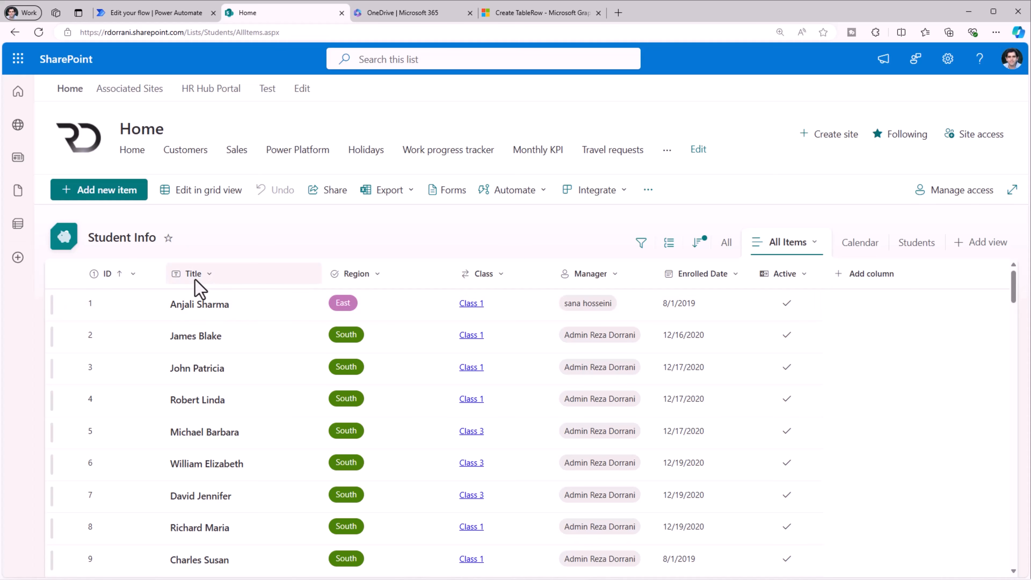
Add a comma and the Title field after ID in the Select map.
click(140, 12)
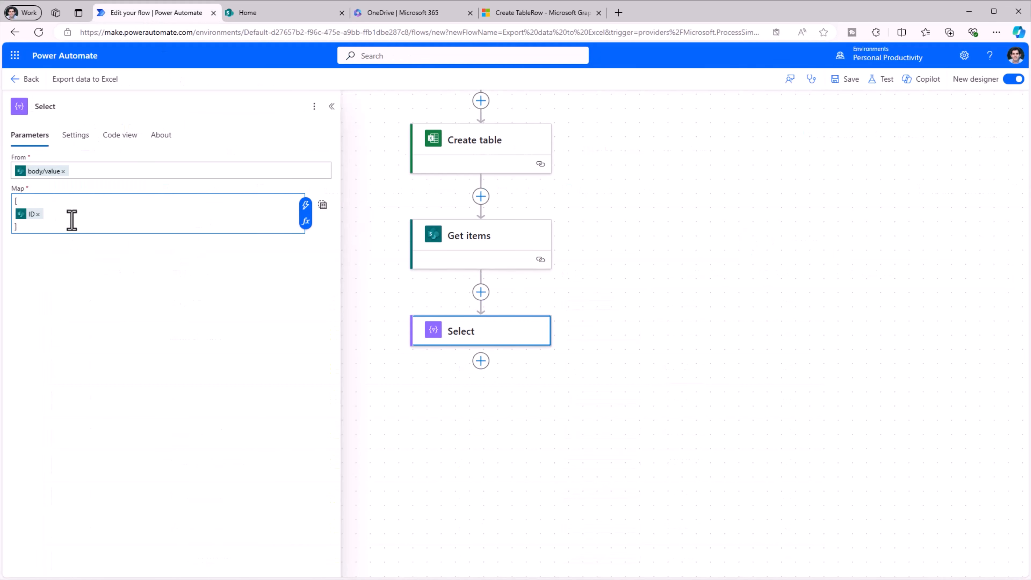
text(,)
key(Return)
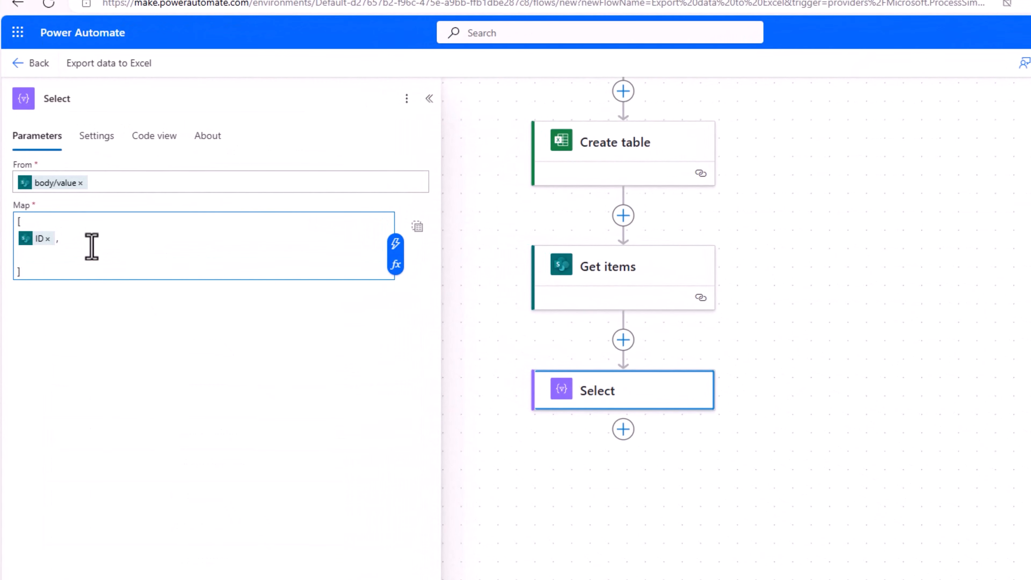
click(396, 245)
text(title)
click(525, 315)
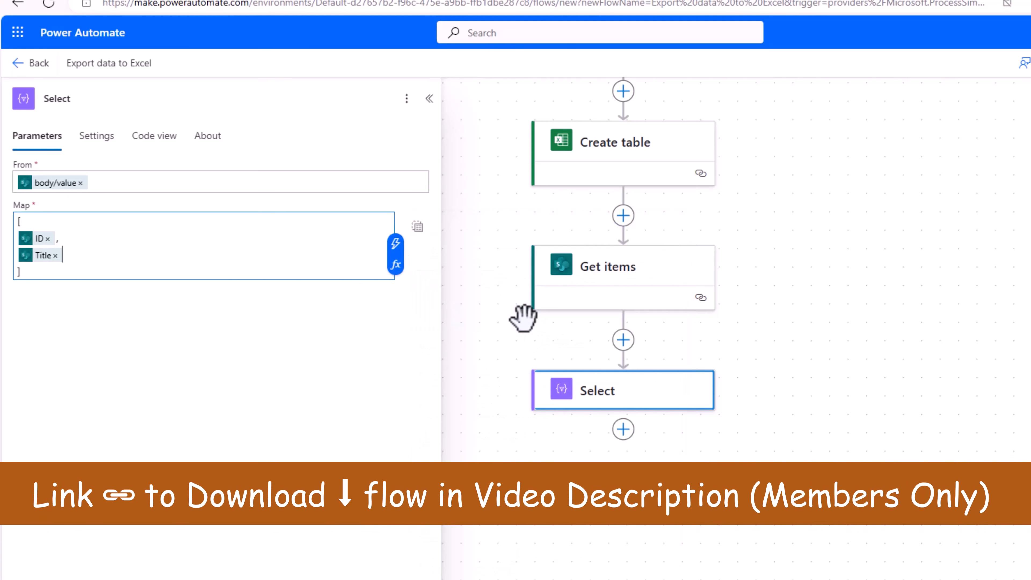
Add Region Value and Class Value on new lines after Title.
text(,)
key(Return)
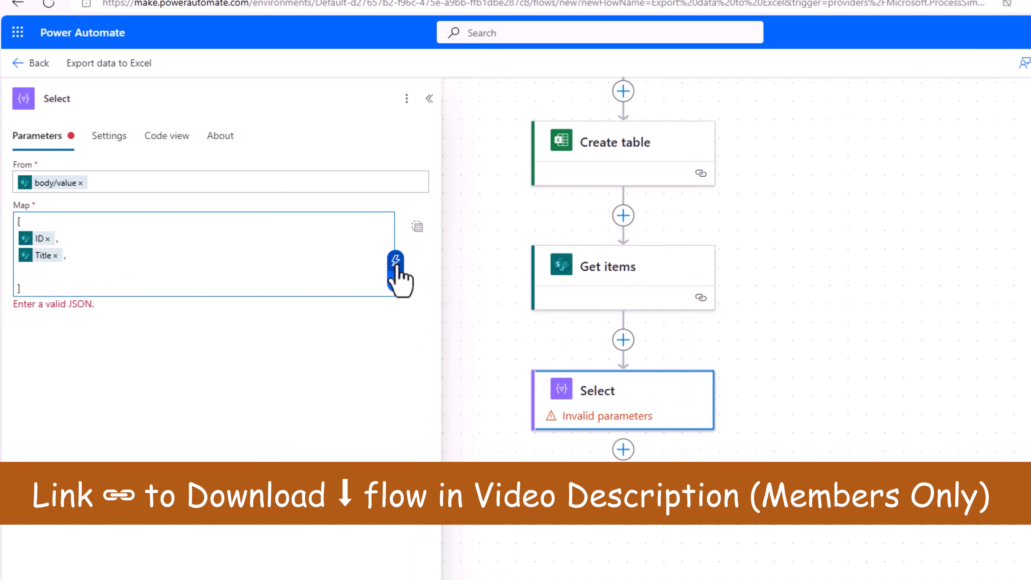
click(396, 253)
text(region)
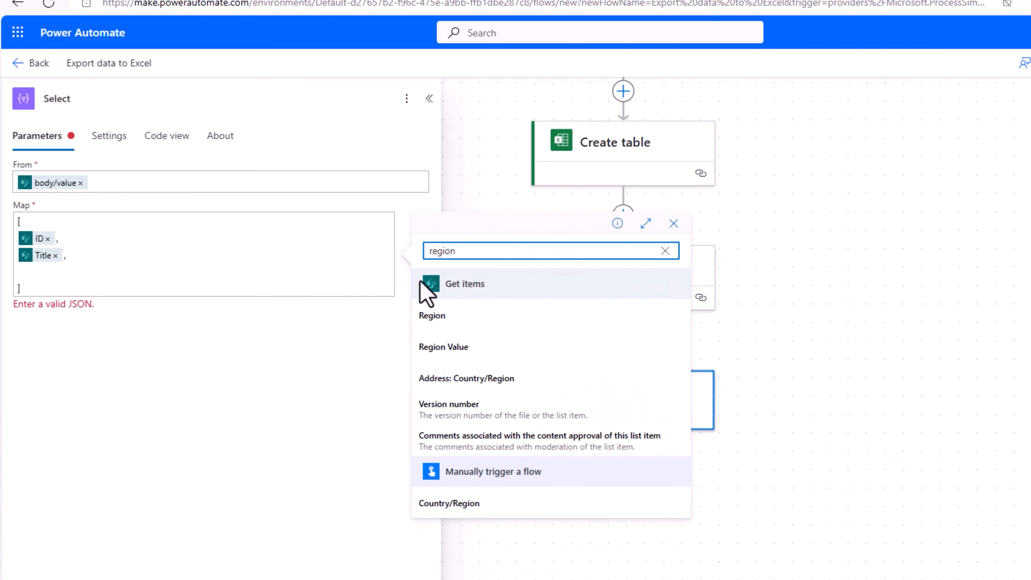
click(463, 353)
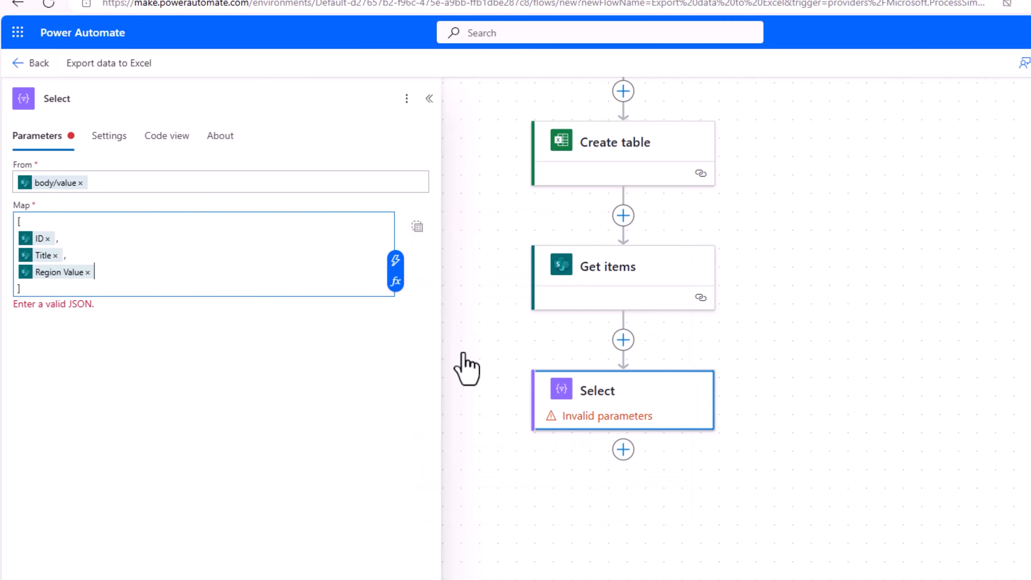
key(Return)
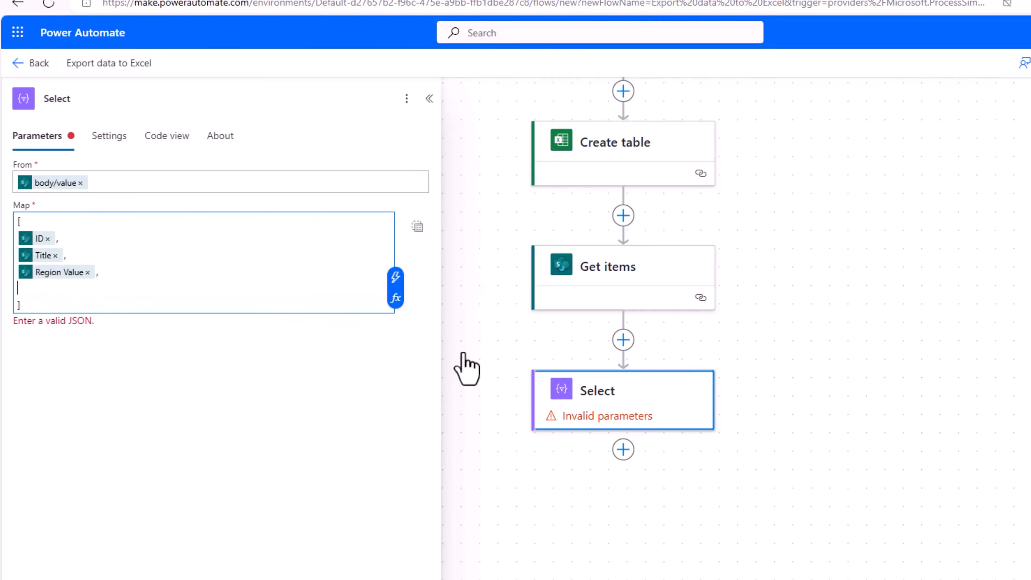
click(395, 281)
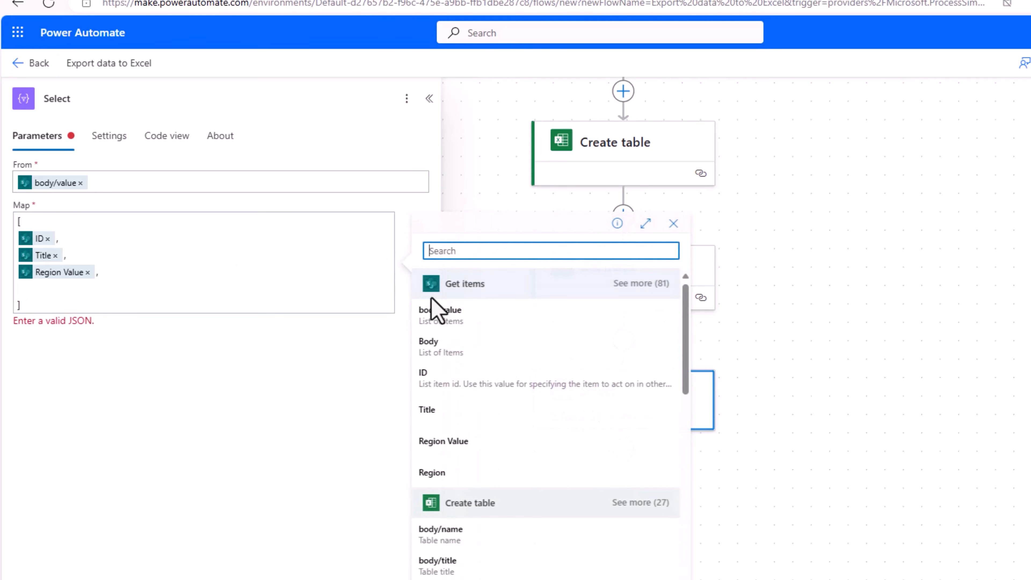
text(class)
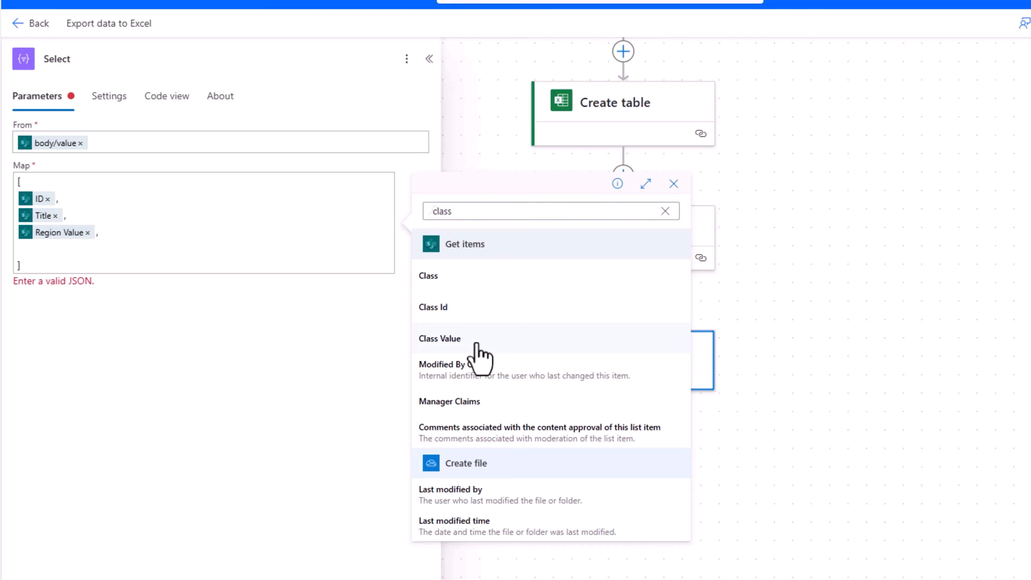
click(476, 343)
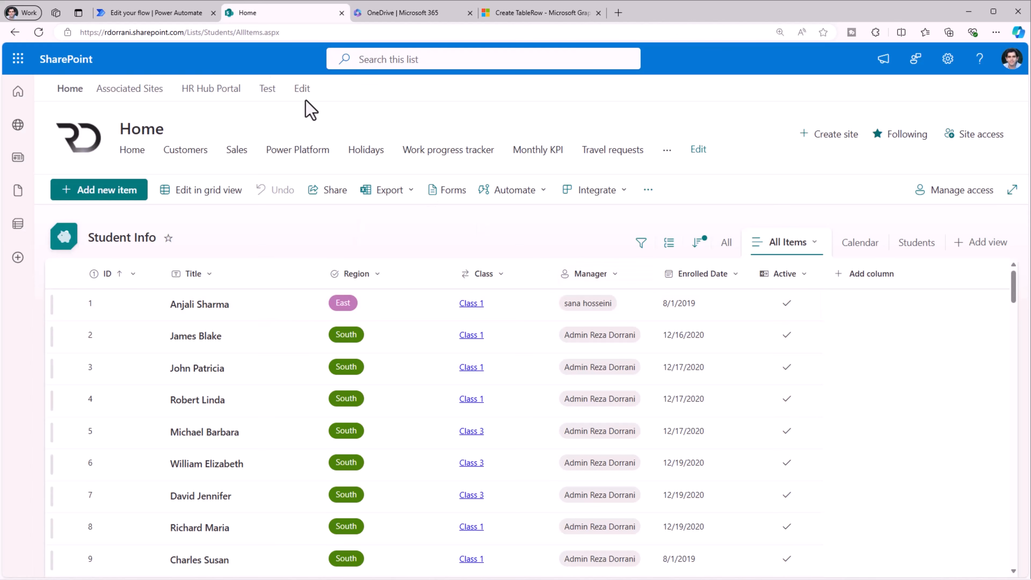
Insert Manager DisplayName into the Select map on a new line.
click(179, 13)
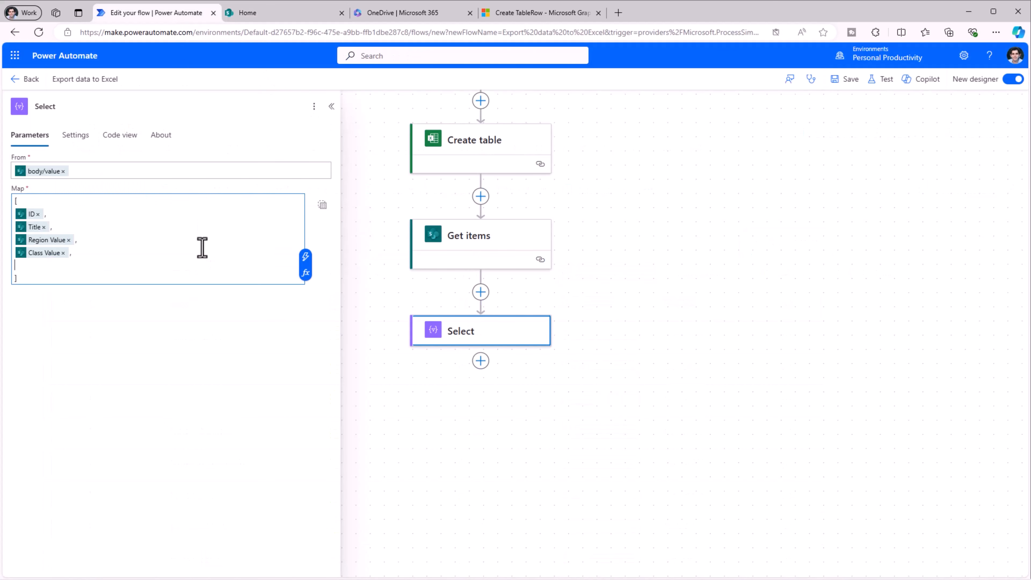
click(306, 244)
text(manager)
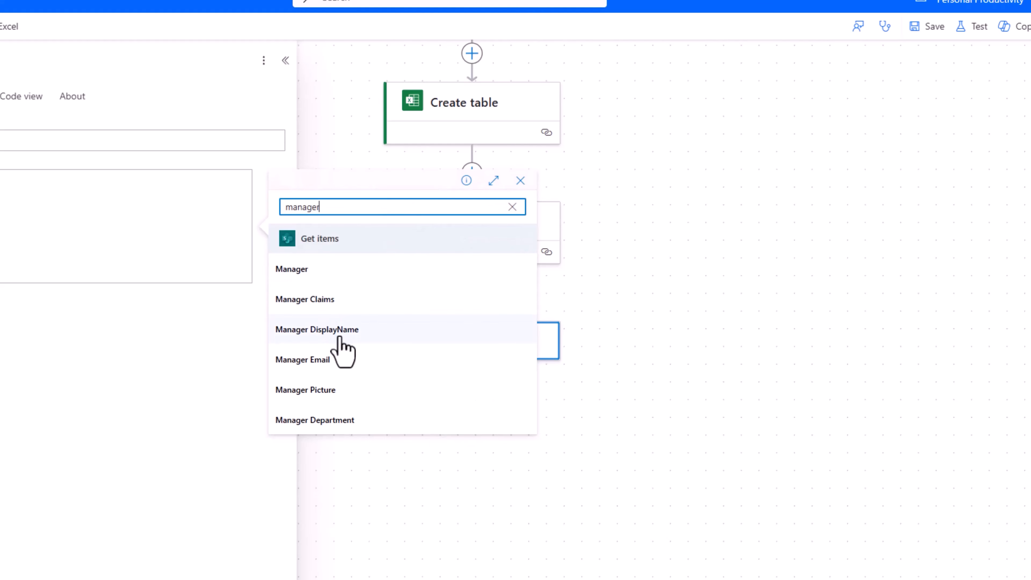
click(325, 330)
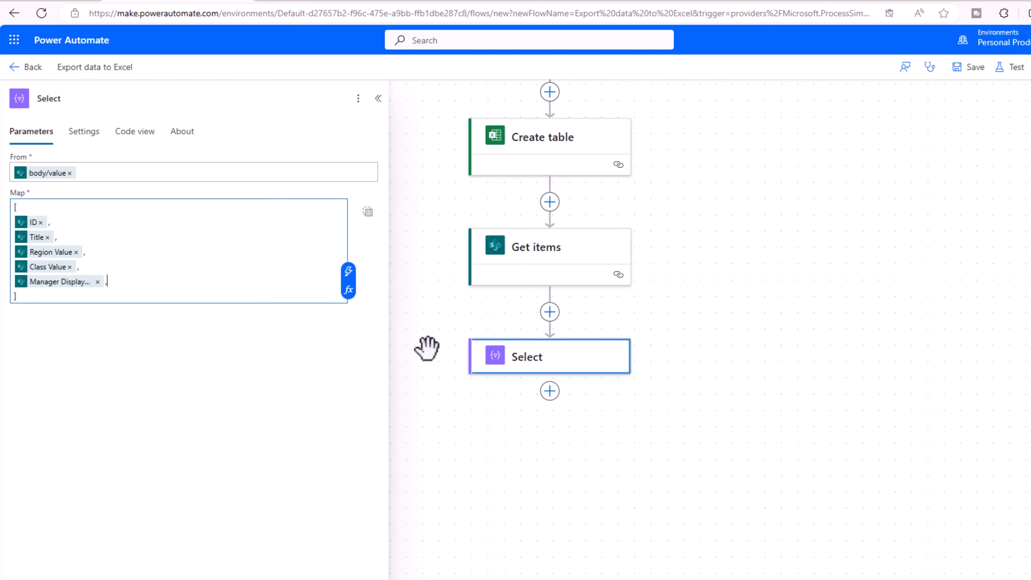
key(Return)
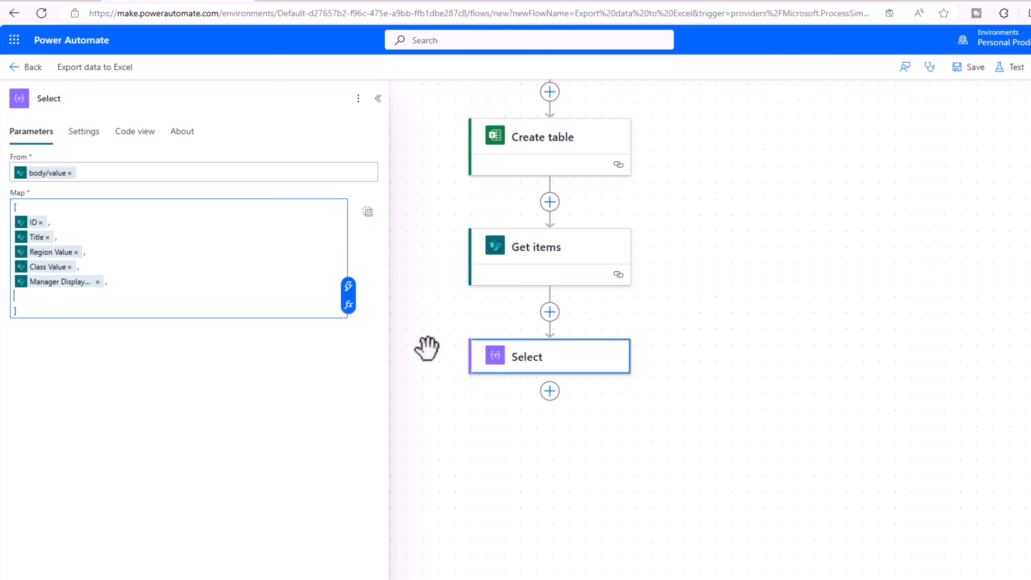
Add Enrolled Date and Active to the map, completing the field list.
click(347, 286)
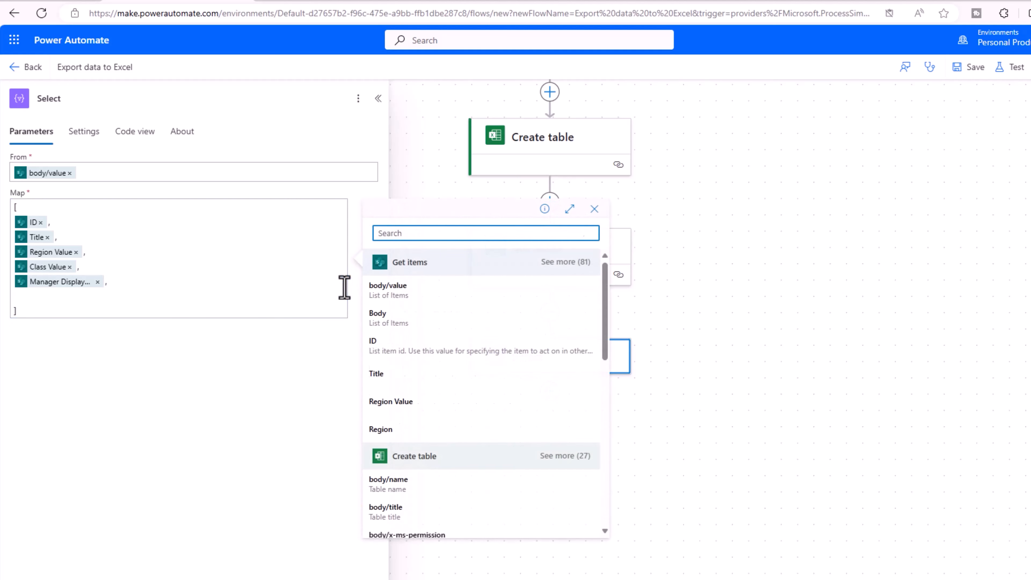
text(enrol)
click(446, 291)
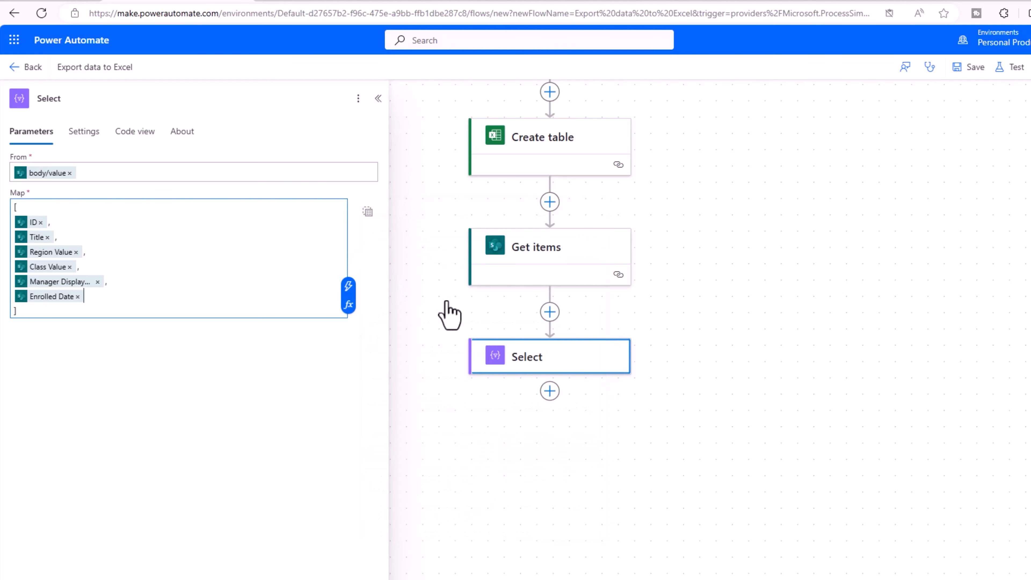
text(,)
key(Return)
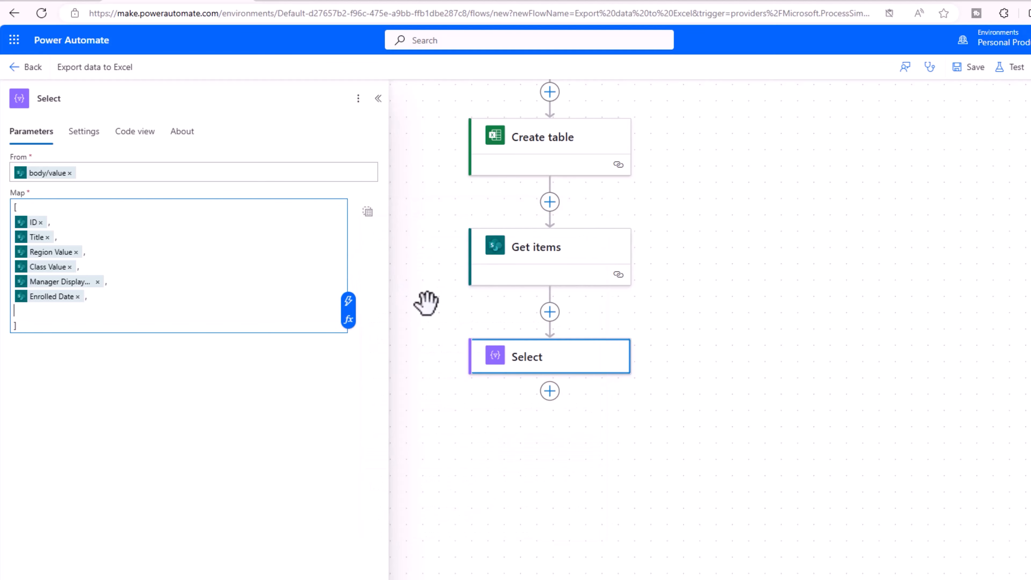
click(348, 300)
text(ate , Act)
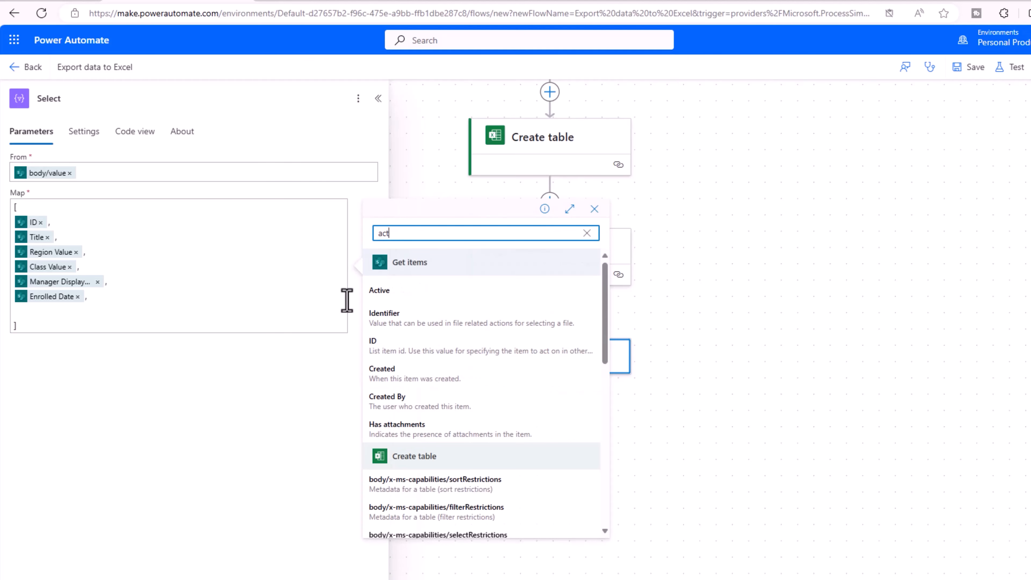
text(ive)
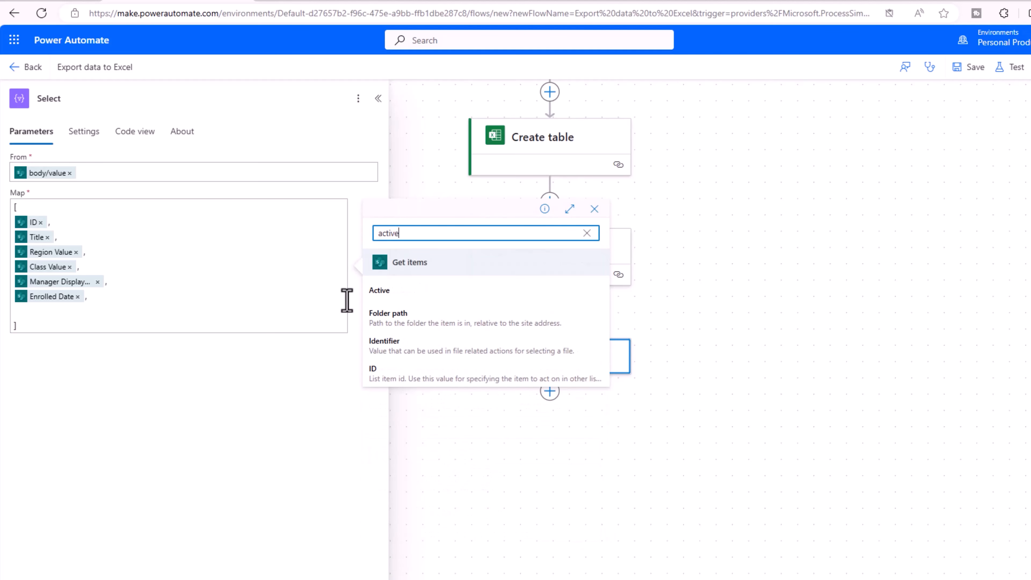
click(417, 297)
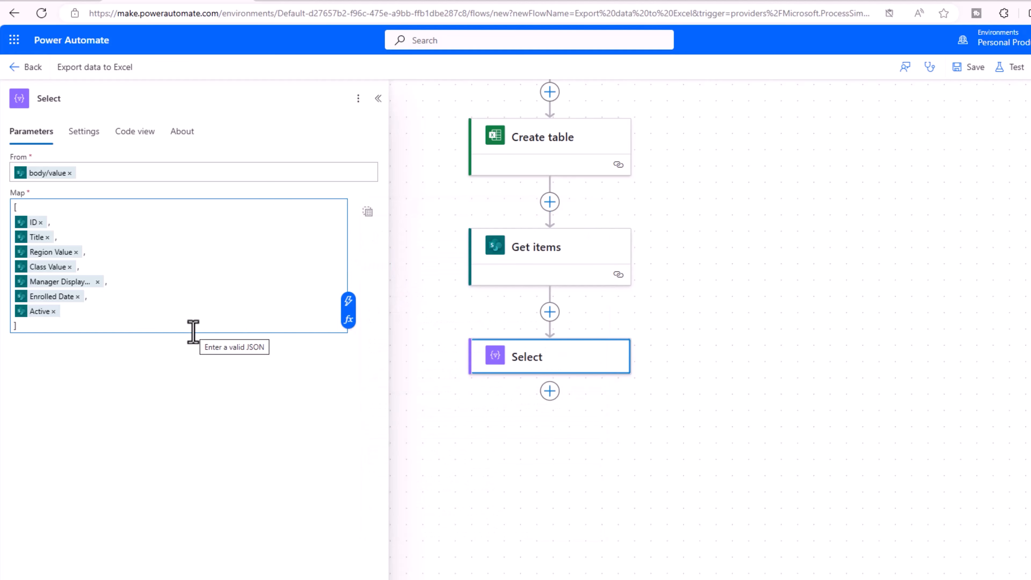
click(515, 367)
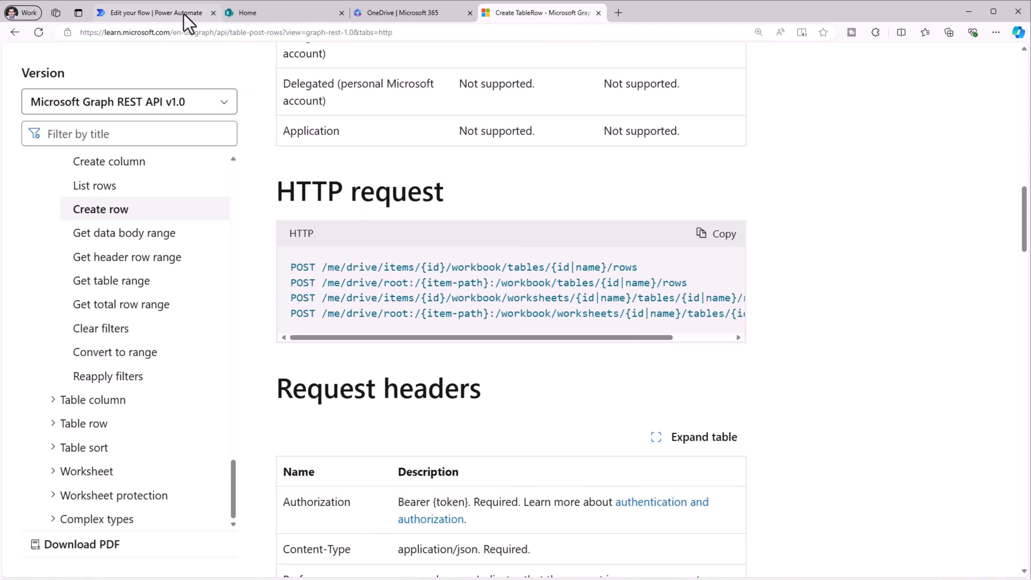
Search for 'http' actions to add as a new step below Select.
click(154, 13)
click(479, 362)
click(515, 366)
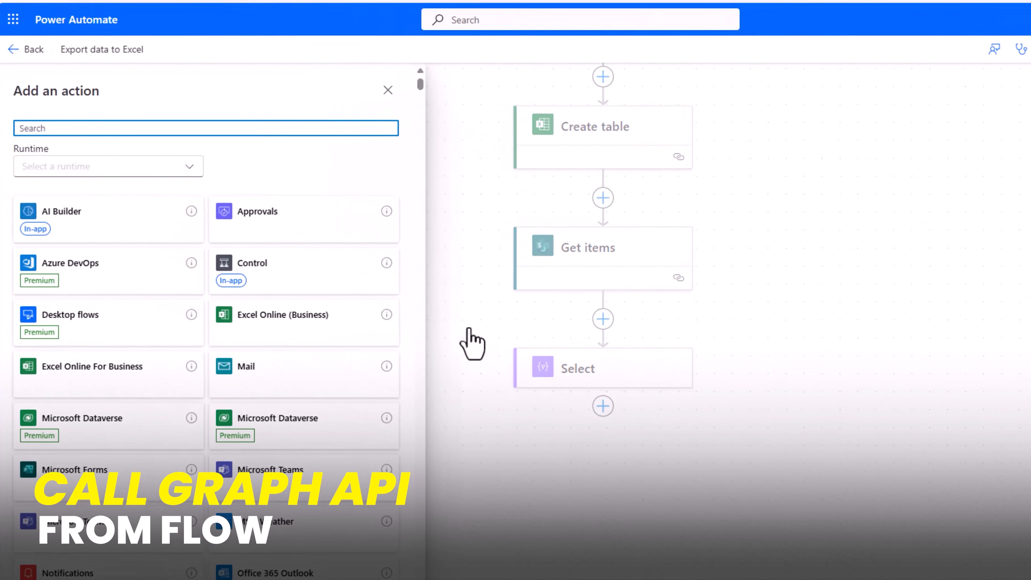
text(http)
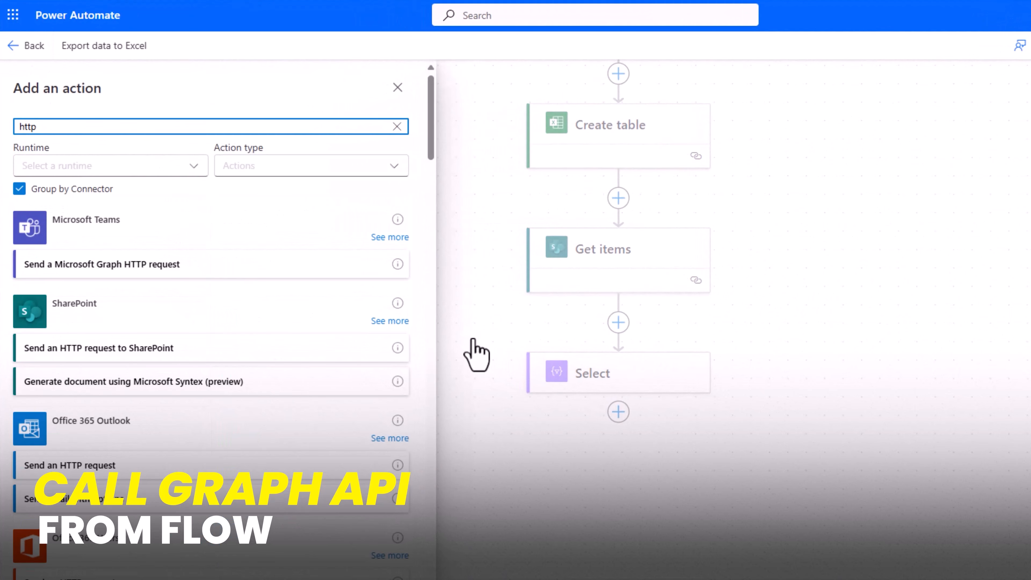
scroll(183, 339, down, 5)
scroll(173, 337, down, 3)
scroll(173, 338, up, 2)
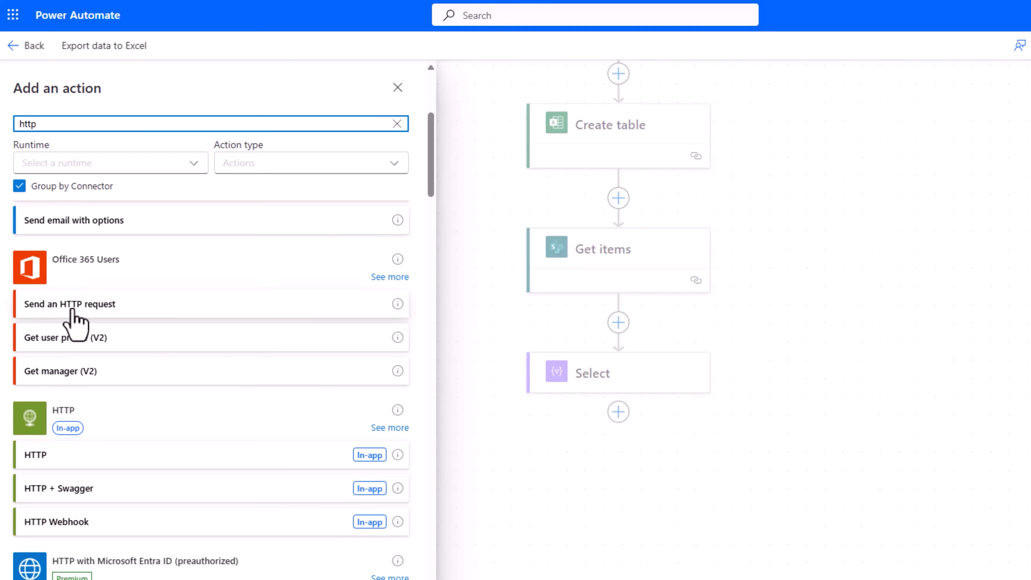
click(542, 12)
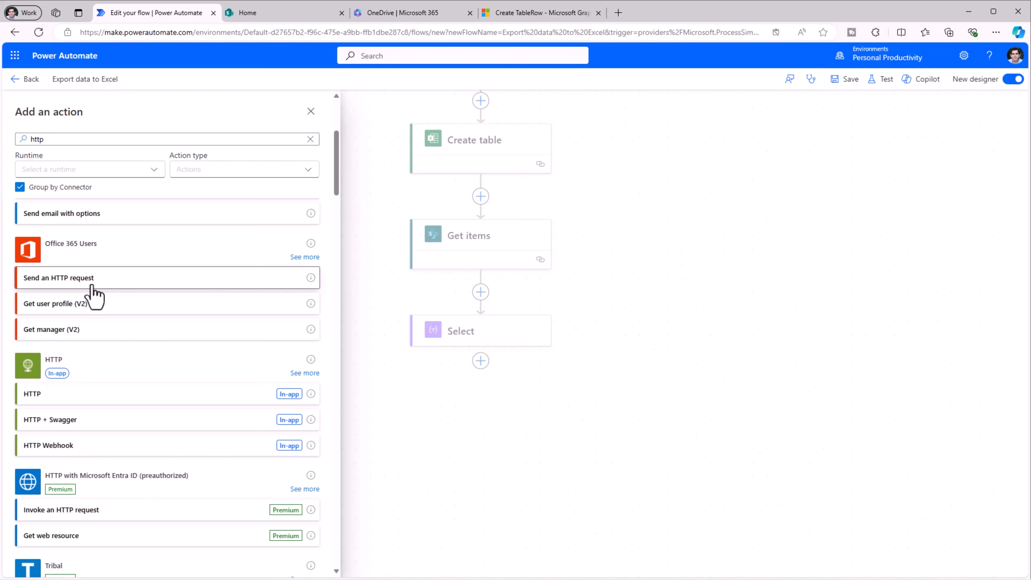
click(93, 291)
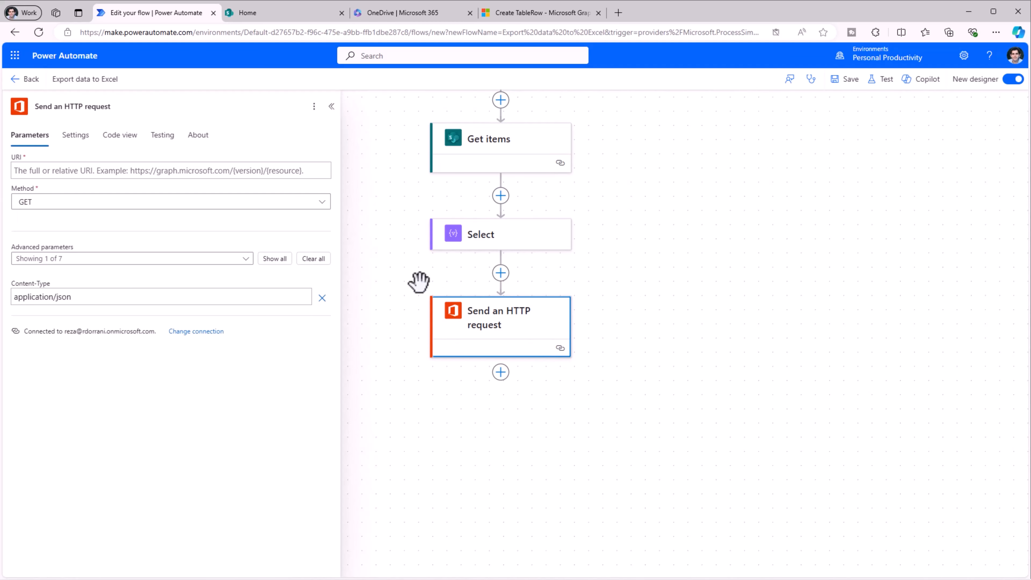
click(35, 170)
text(https://graph.microsoft.com/)
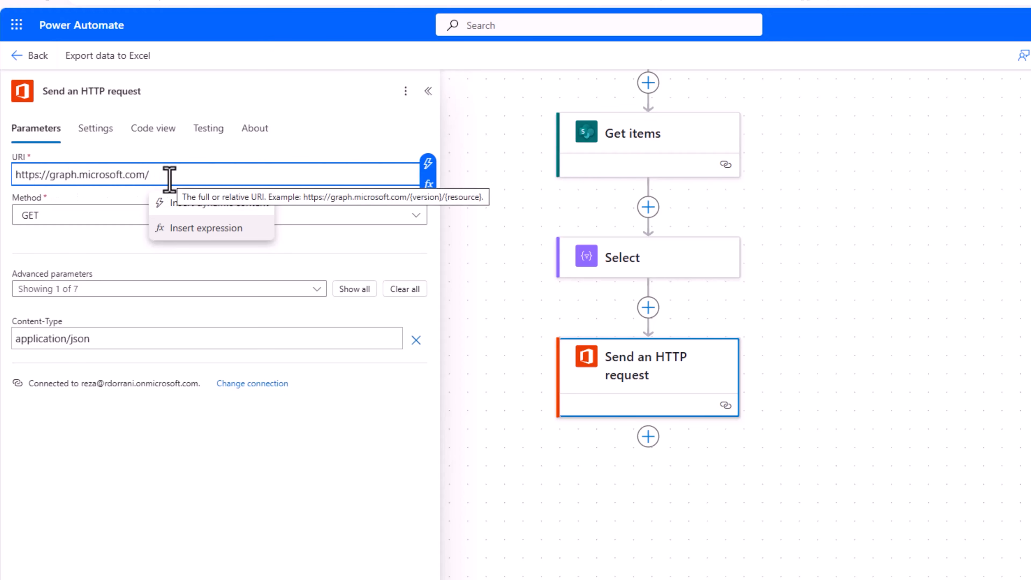
text(v1.0/)
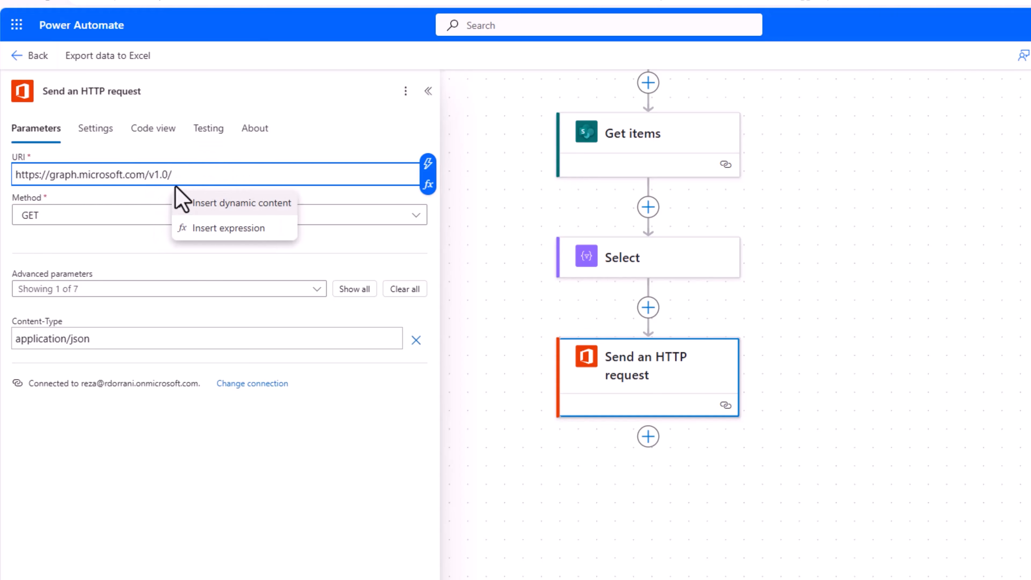
text(me/)
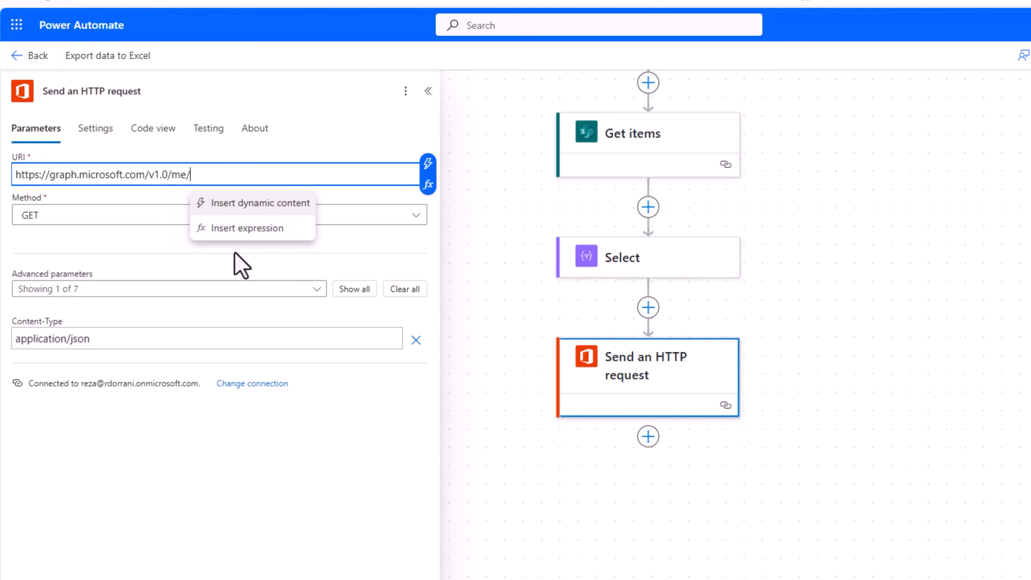
text(drive/)
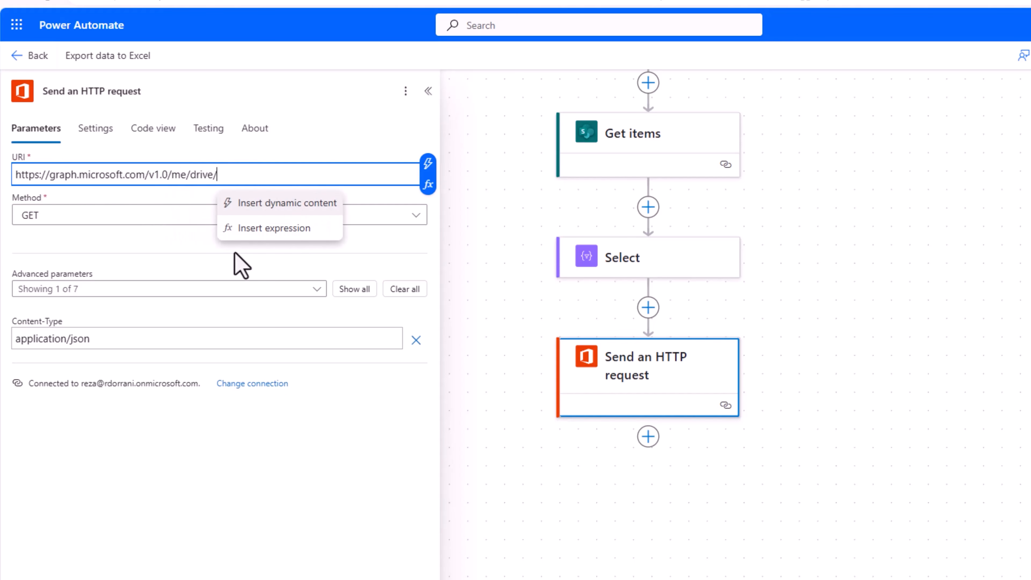
text(items)
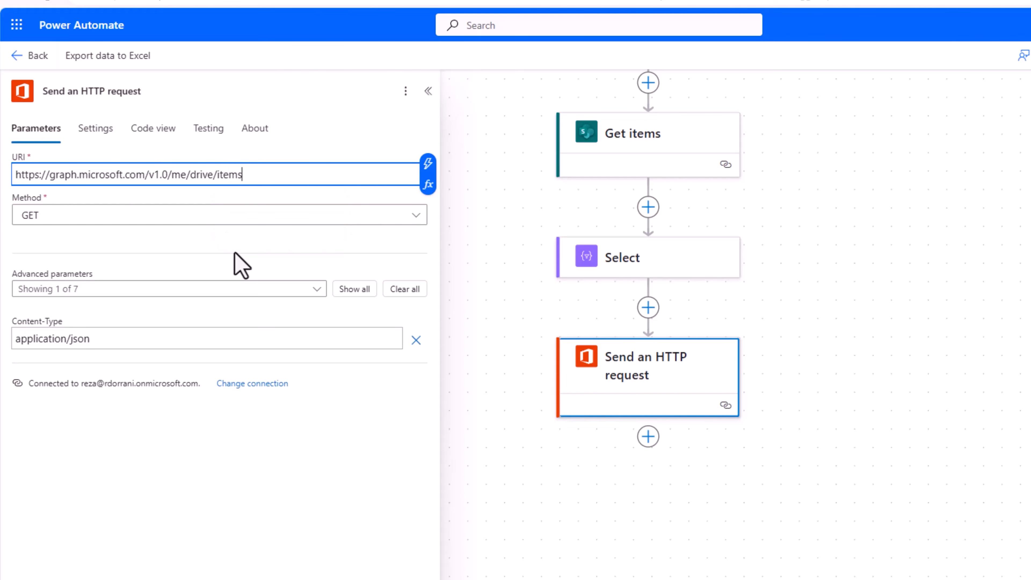
text(/)
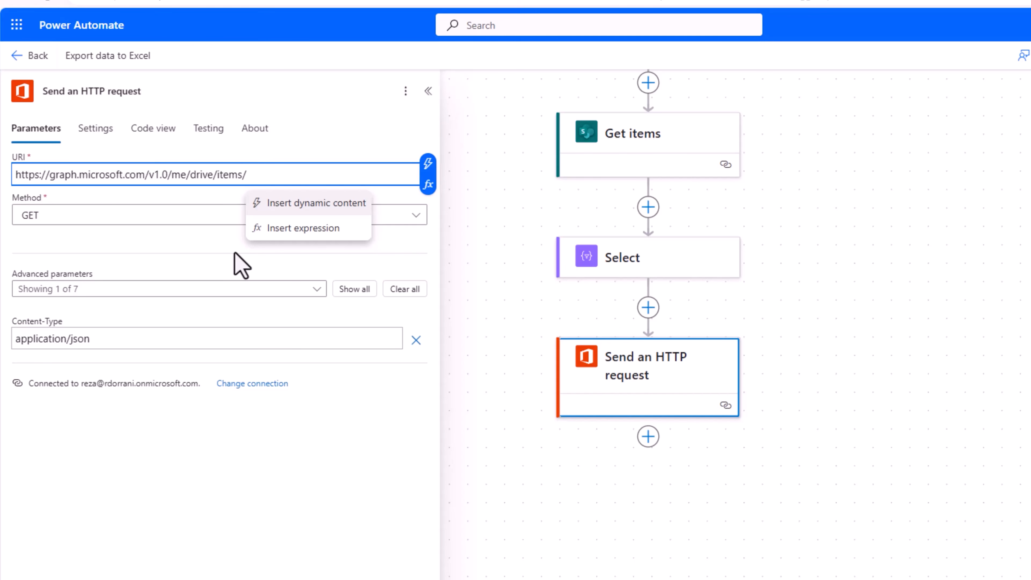
click(235, 253)
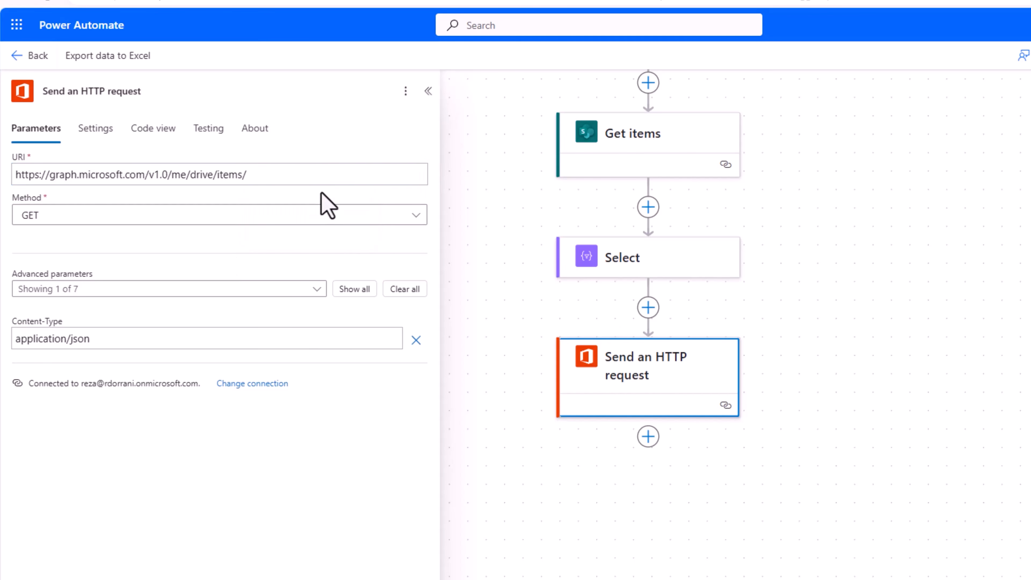
scroll(517, 245, up, 5)
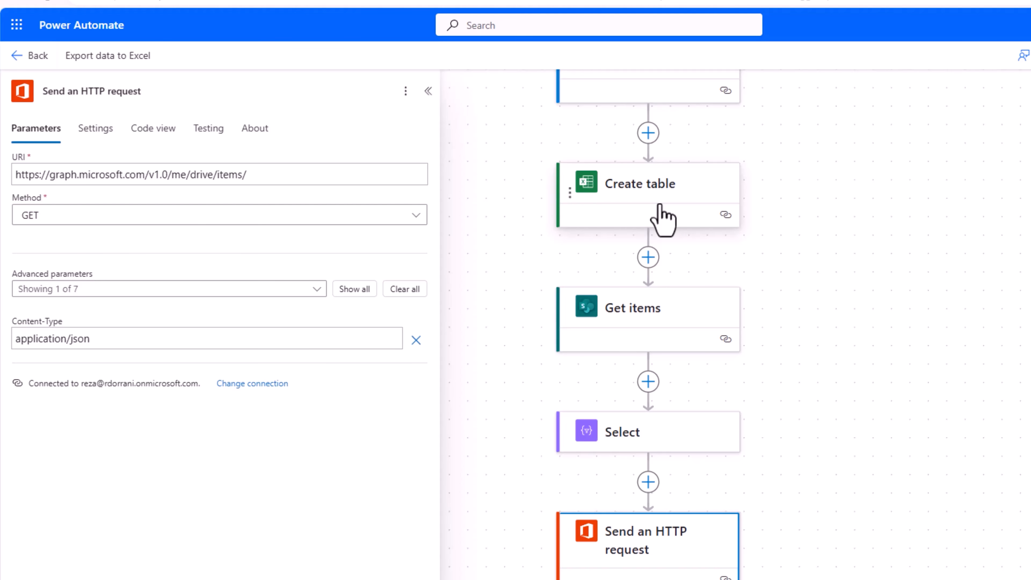
click(258, 182)
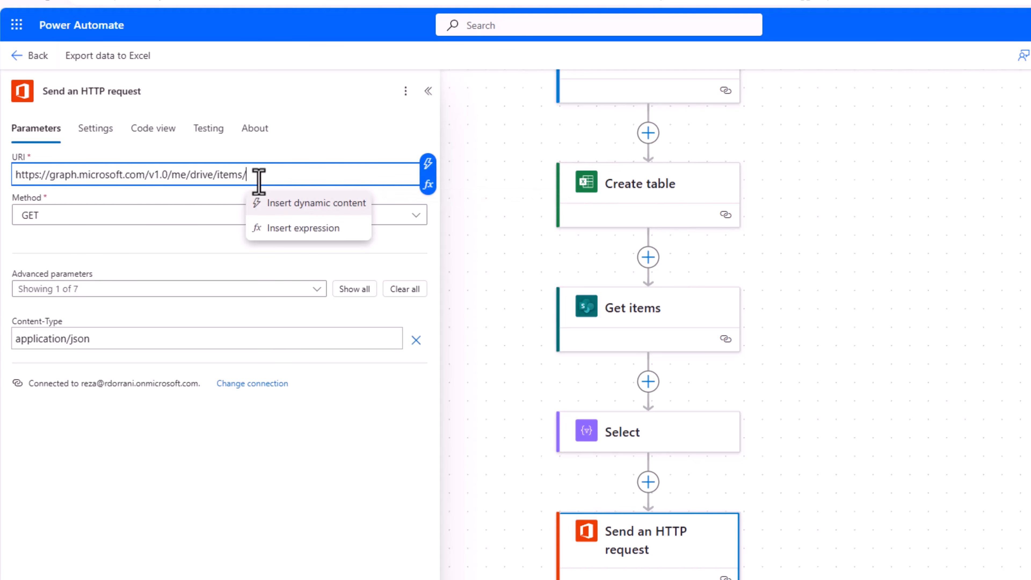
Type a URI expression splitting Create table's file parameter on '.' and taking element [1].
click(292, 227)
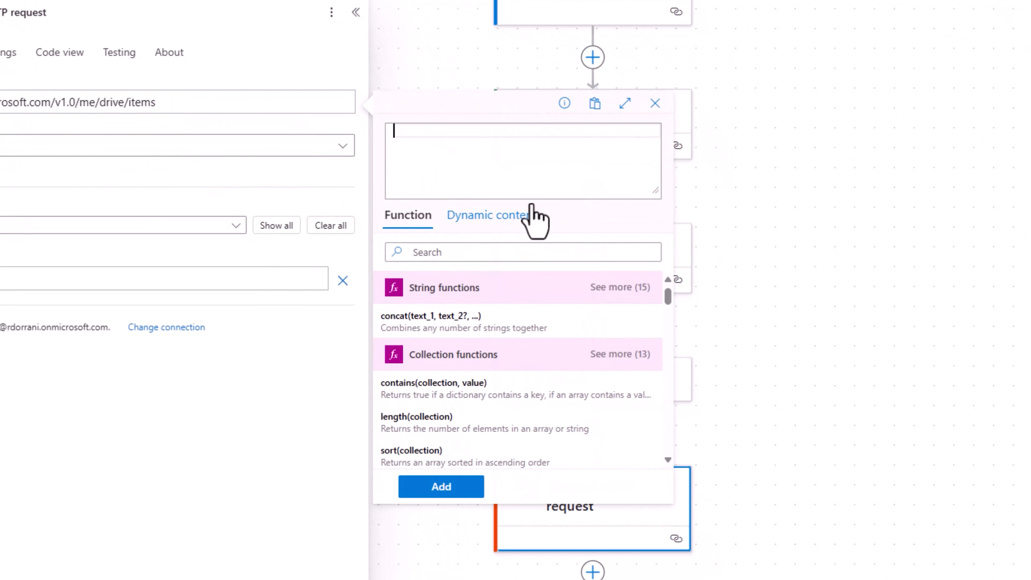
text(split()
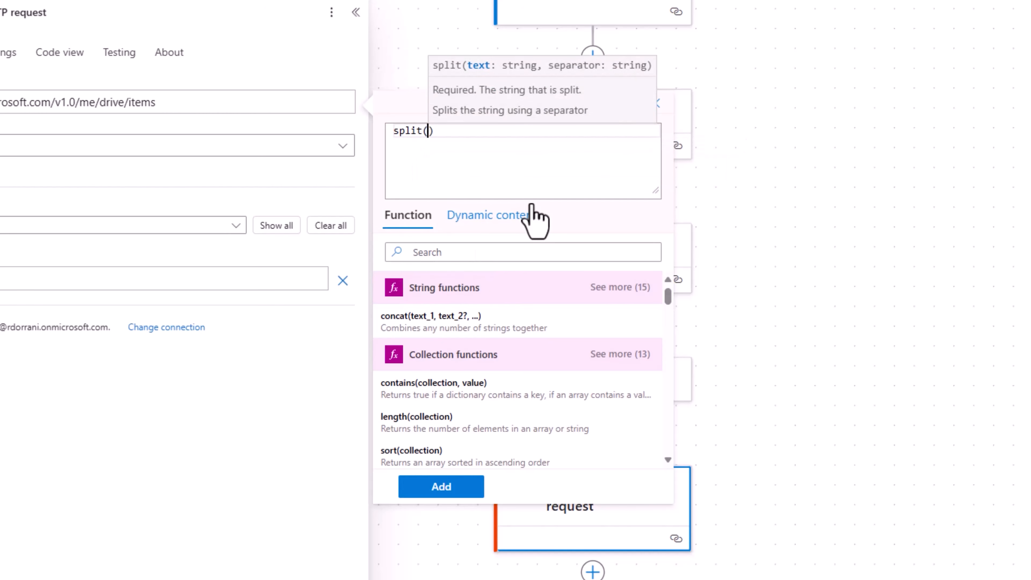
text(actions()
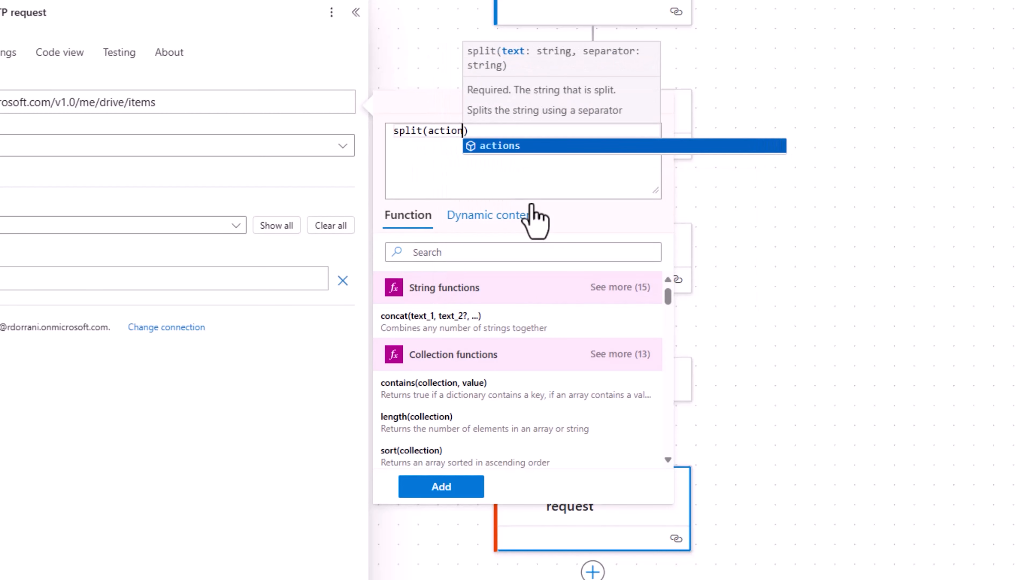
text('Create_tab)
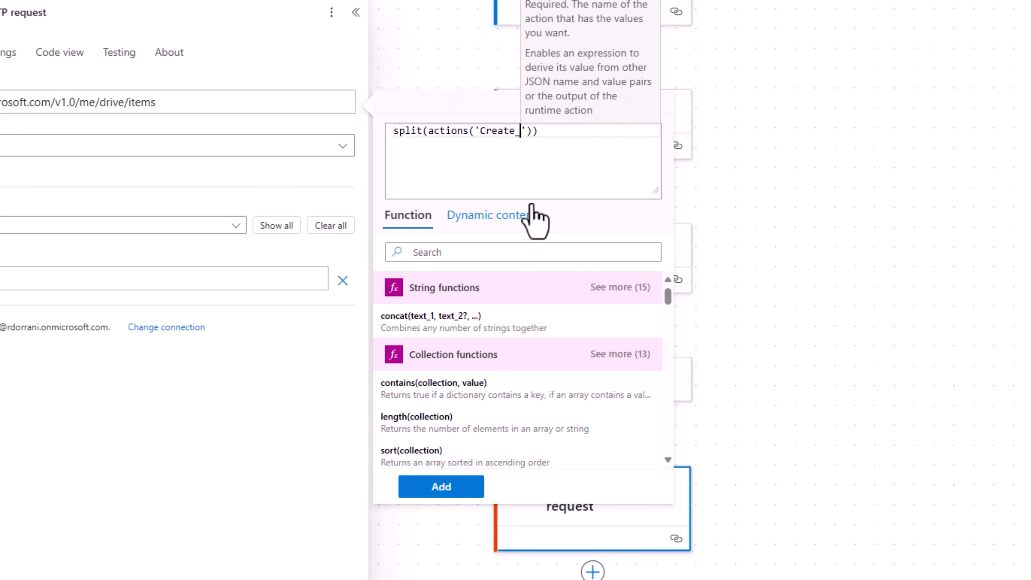
text(le)
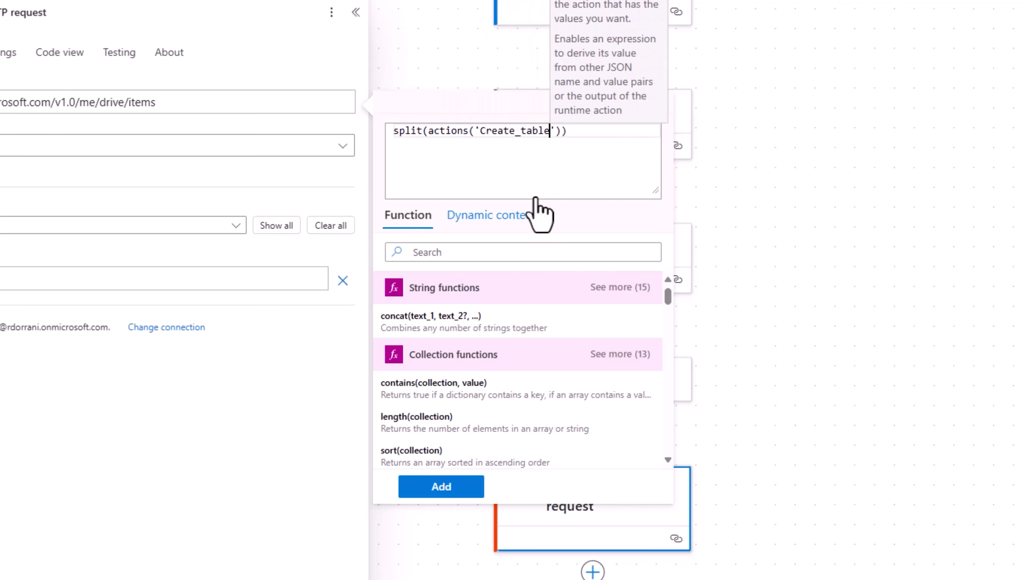
key(Right)
key(Right)
text(?)
text(['inputs'])
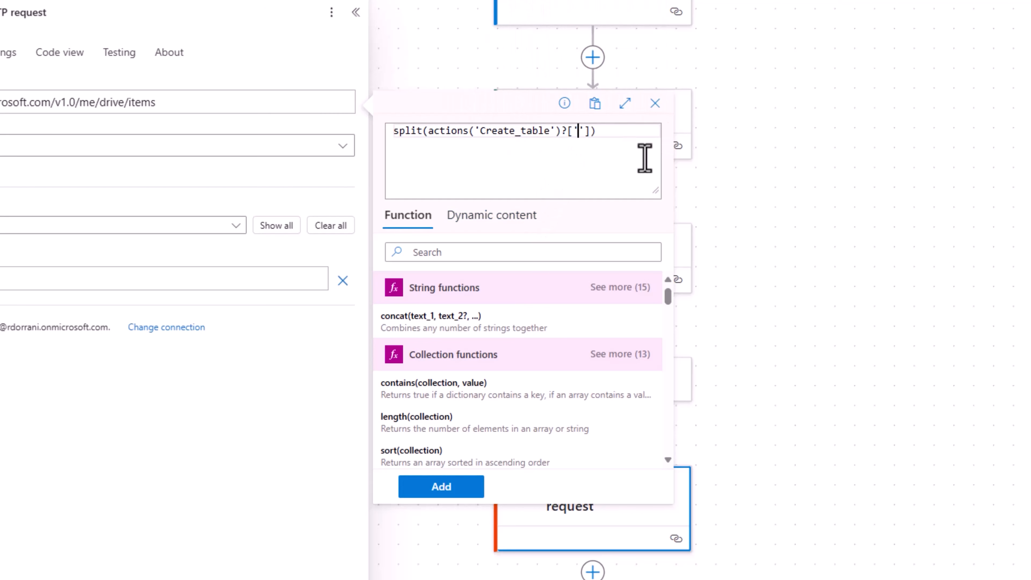
text(?['parameters'])
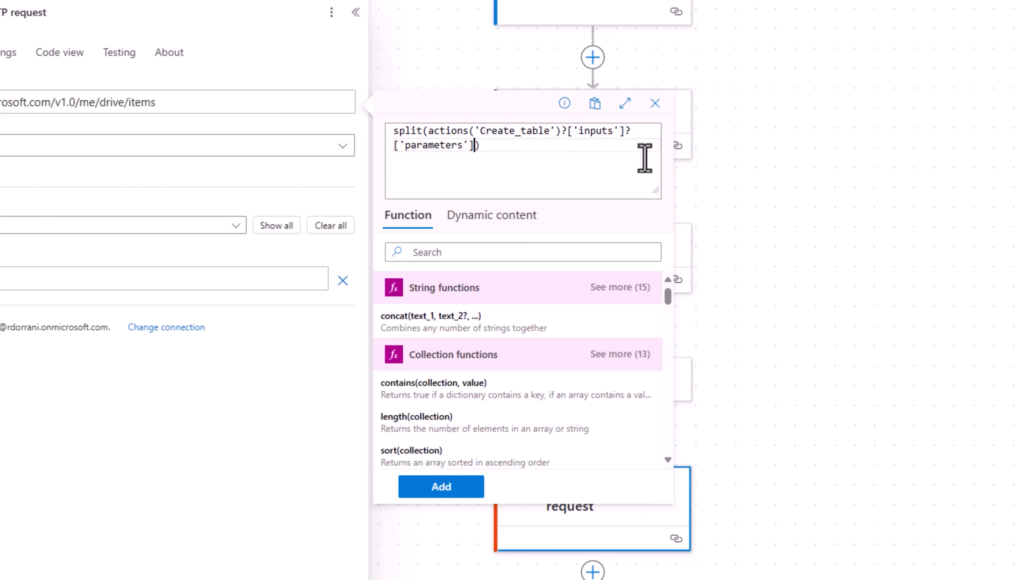
text(?['file'],)
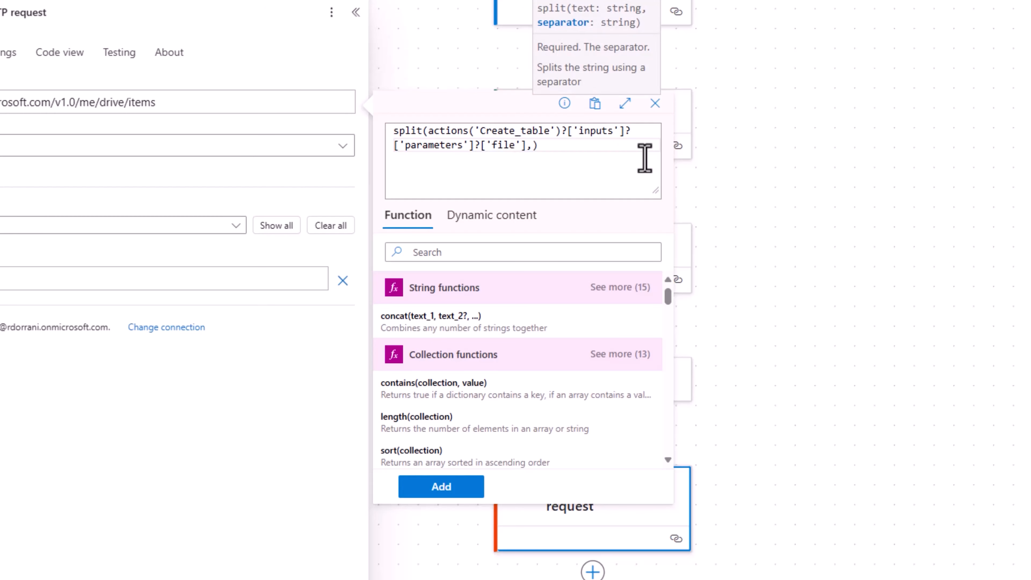
text('.')
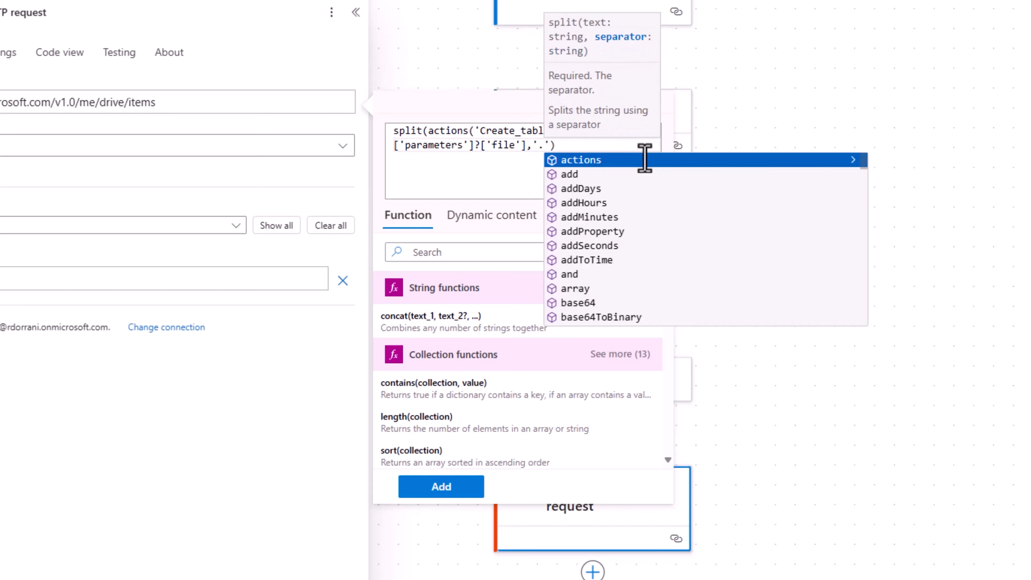
text()?[1)
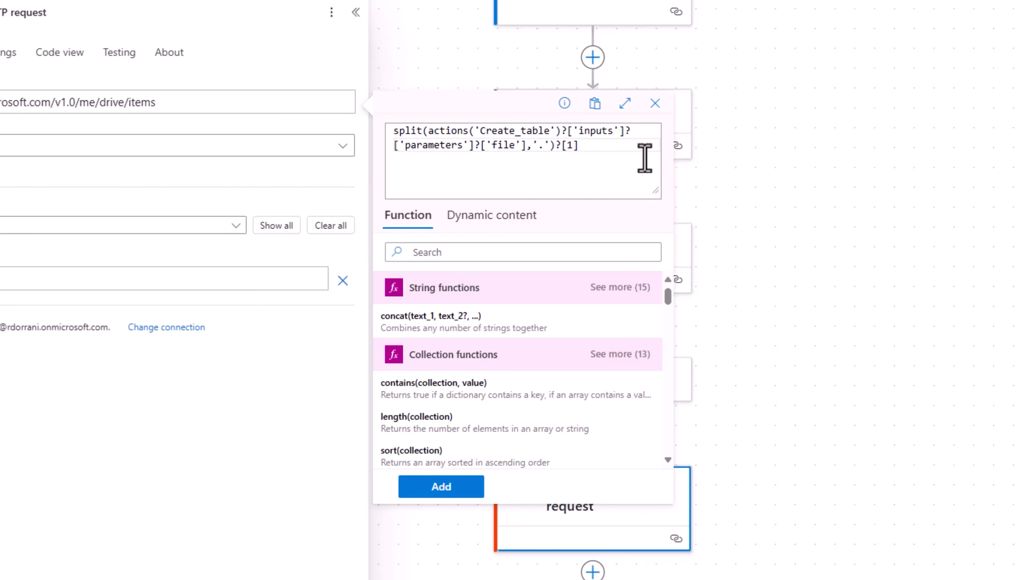
Insert the split(...) expression into the HTTP URI and append /workbook/tables/StudentTable/rows.
click(459, 488)
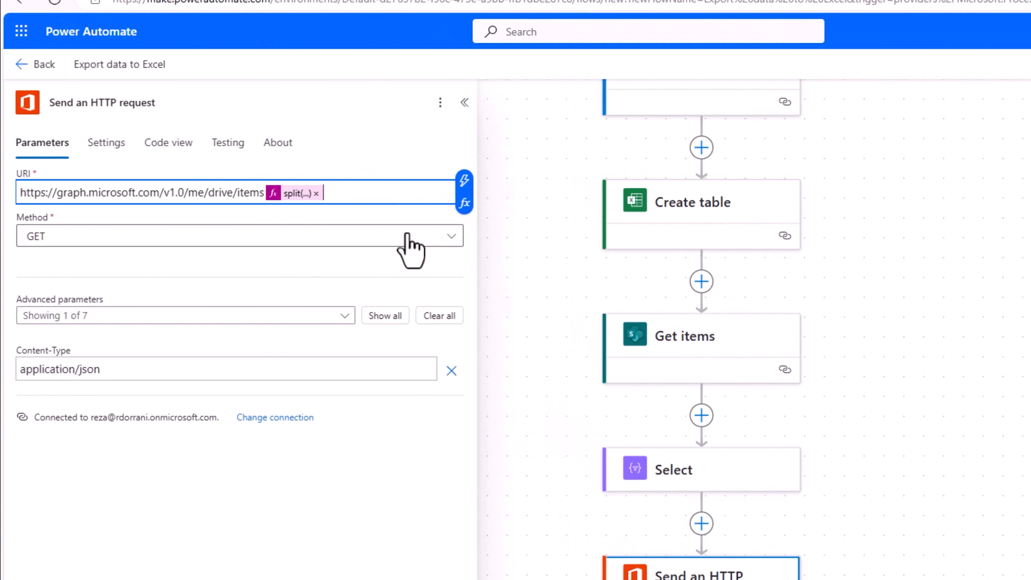
text(/workb)
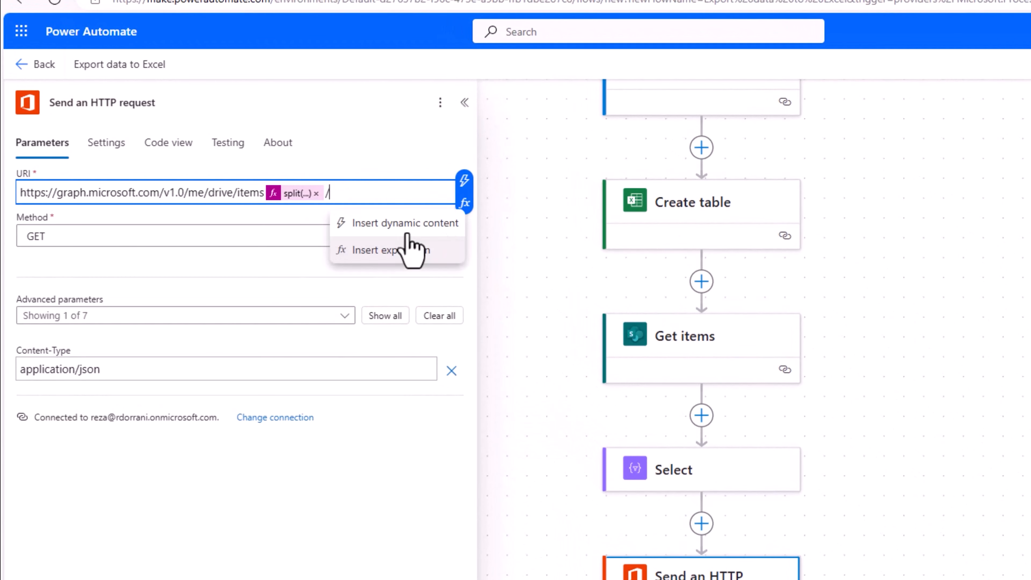
text(ook/)
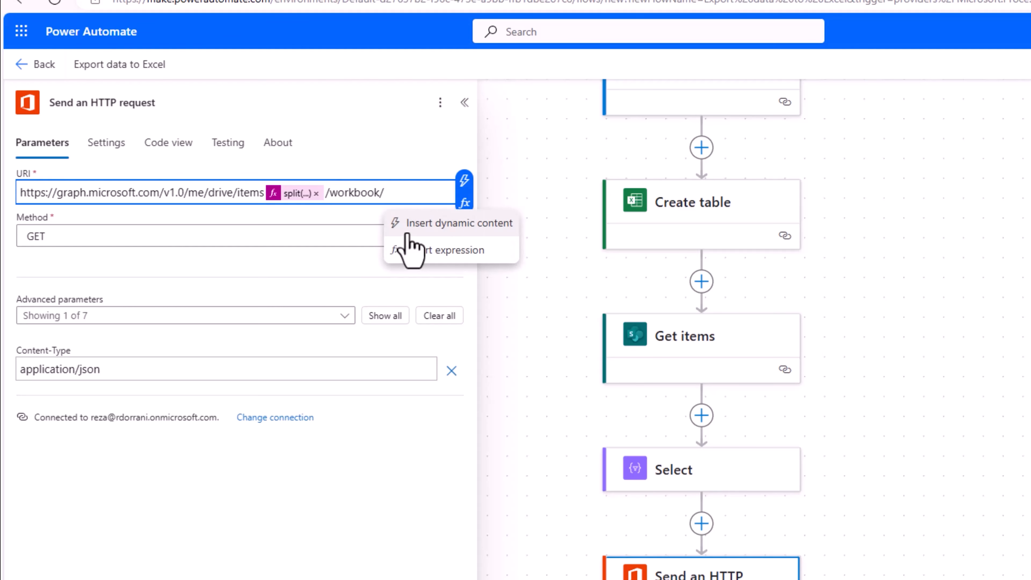
text(tables)
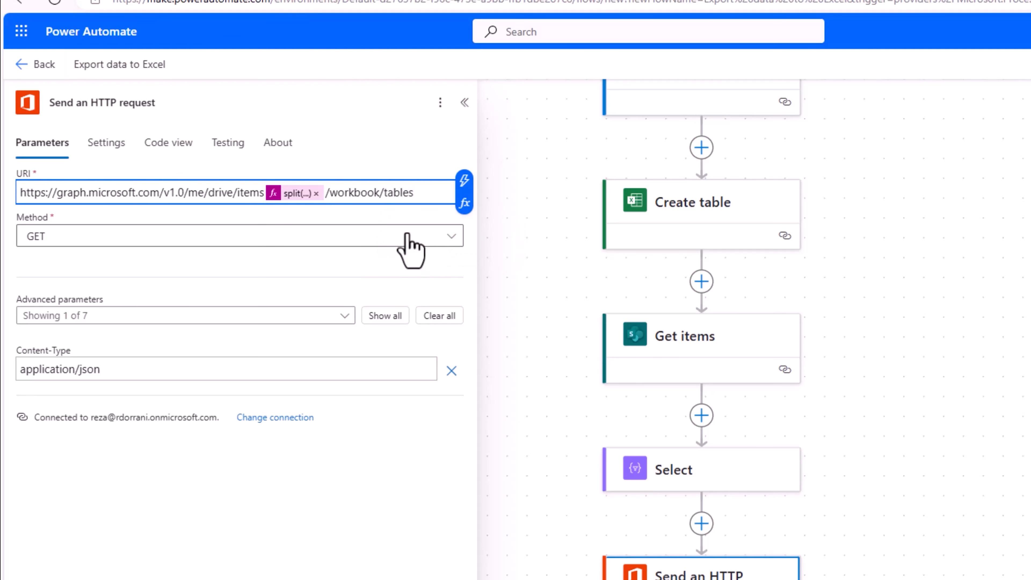
text(/)
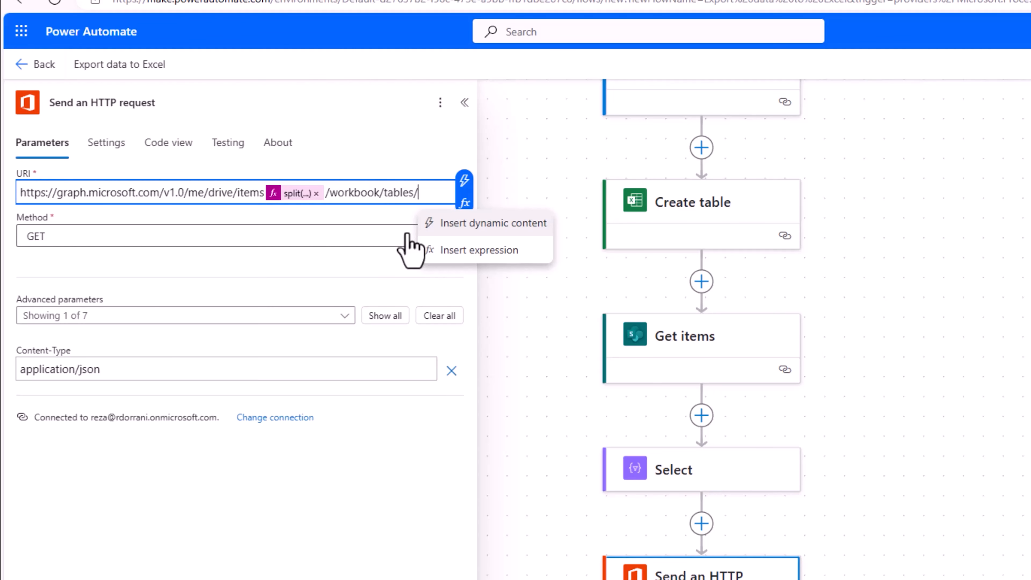
text(StudentTable)
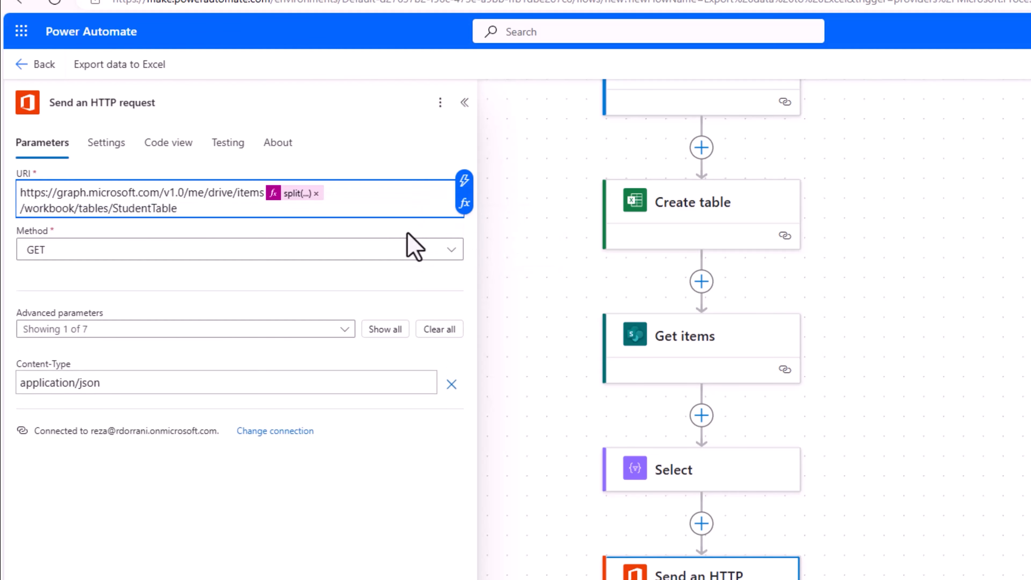
click(652, 208)
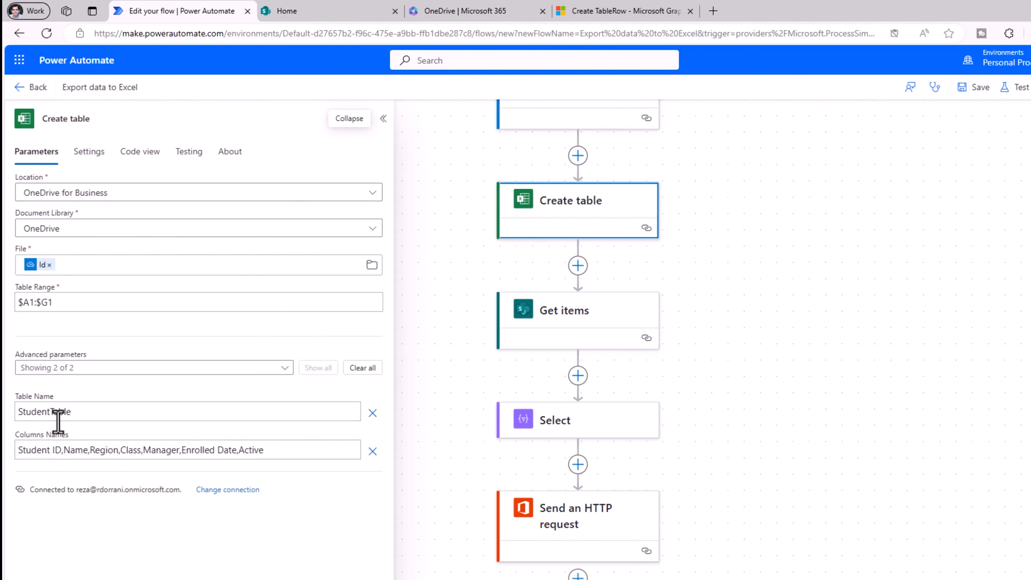
click(547, 527)
click(157, 211)
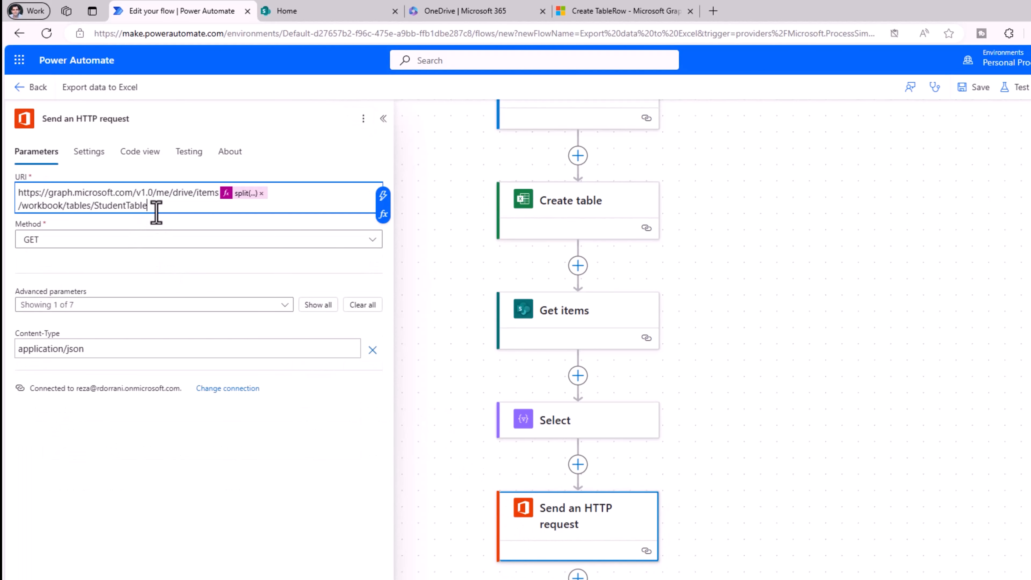
text(/rows)
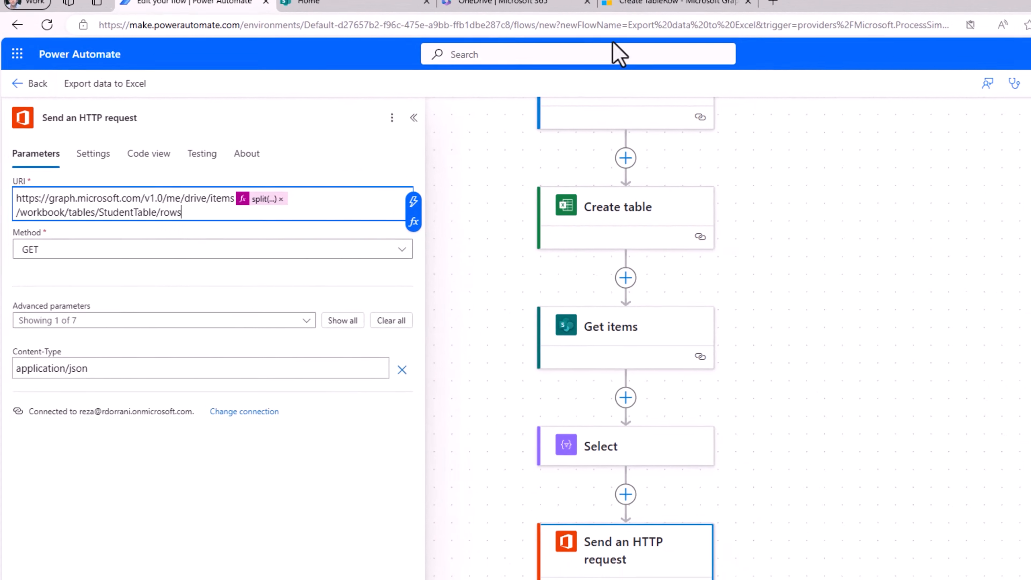
Set the HTTP request method to POST and reveal all advanced parameters, including Body.
click(659, 2)
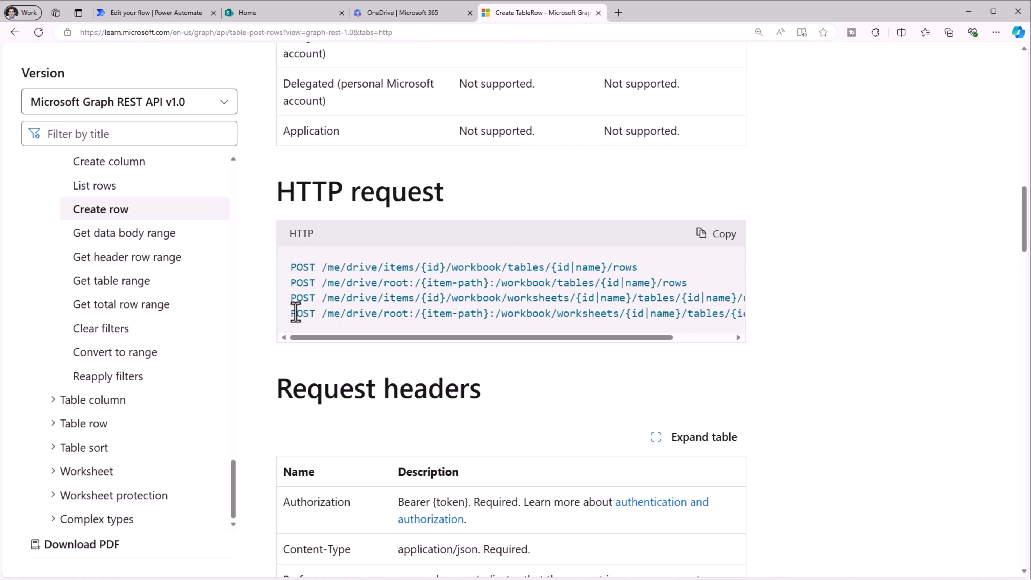
click(190, 13)
click(36, 229)
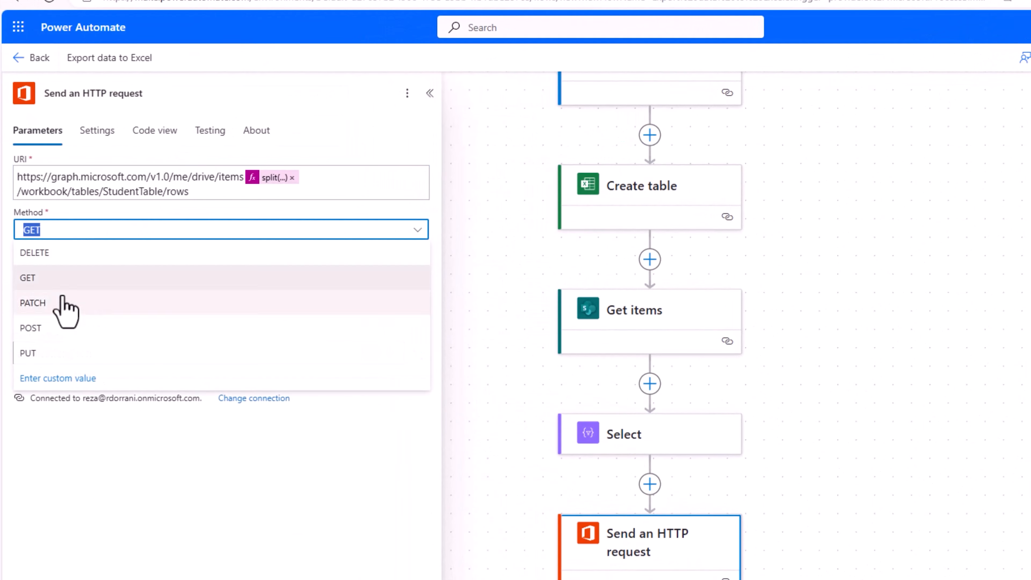
click(46, 326)
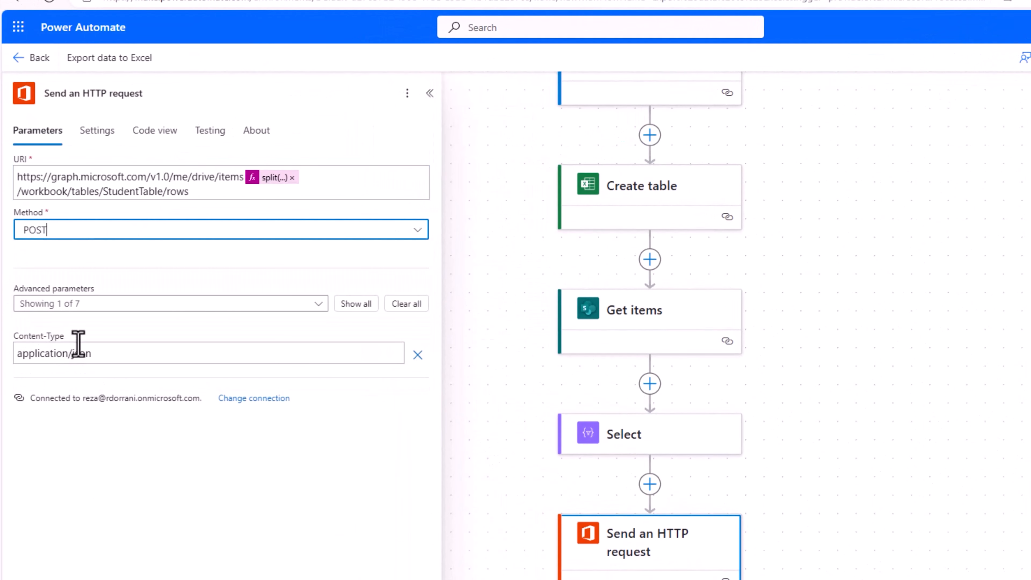
click(358, 306)
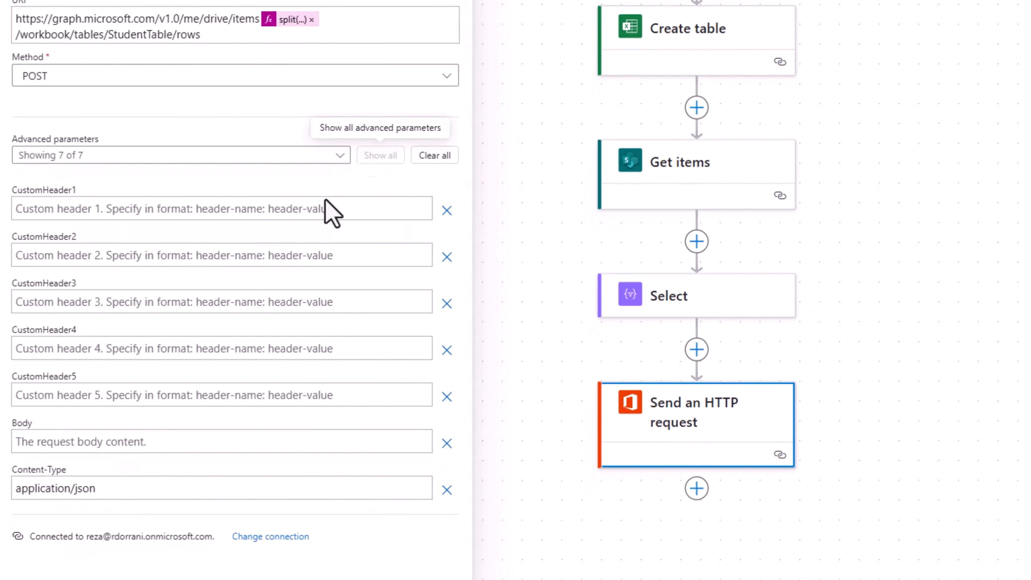
click(51, 438)
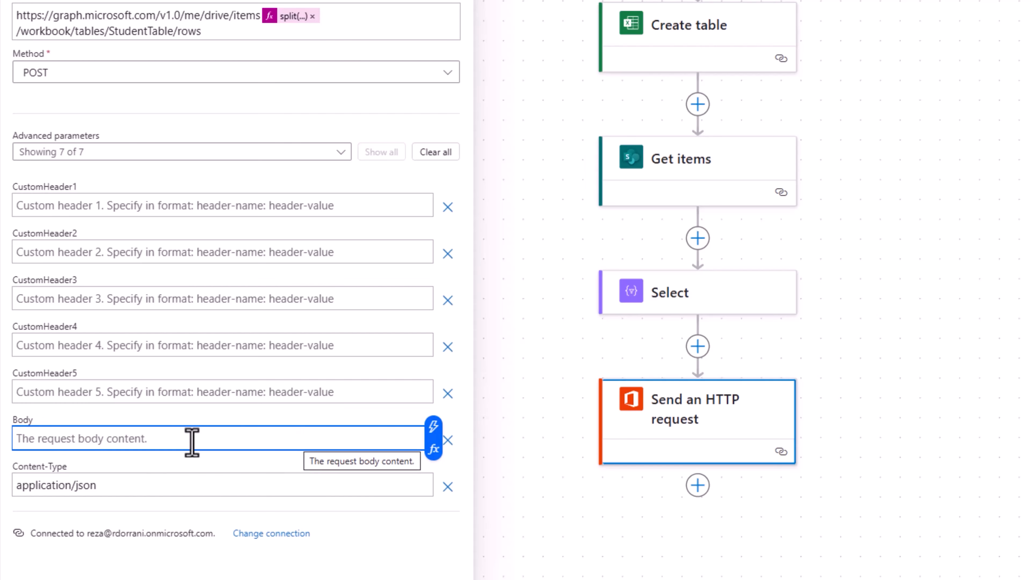
click(538, 14)
Paste the Graph docs sample JSON into Body and delete its sample values array.
scroll(401, 425, down, 2)
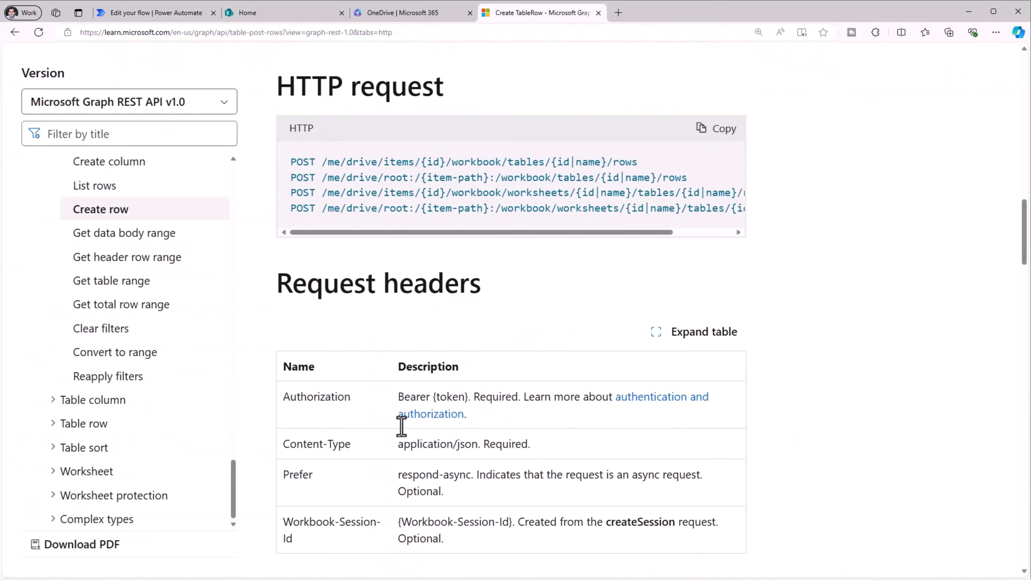
scroll(401, 425, down, 10)
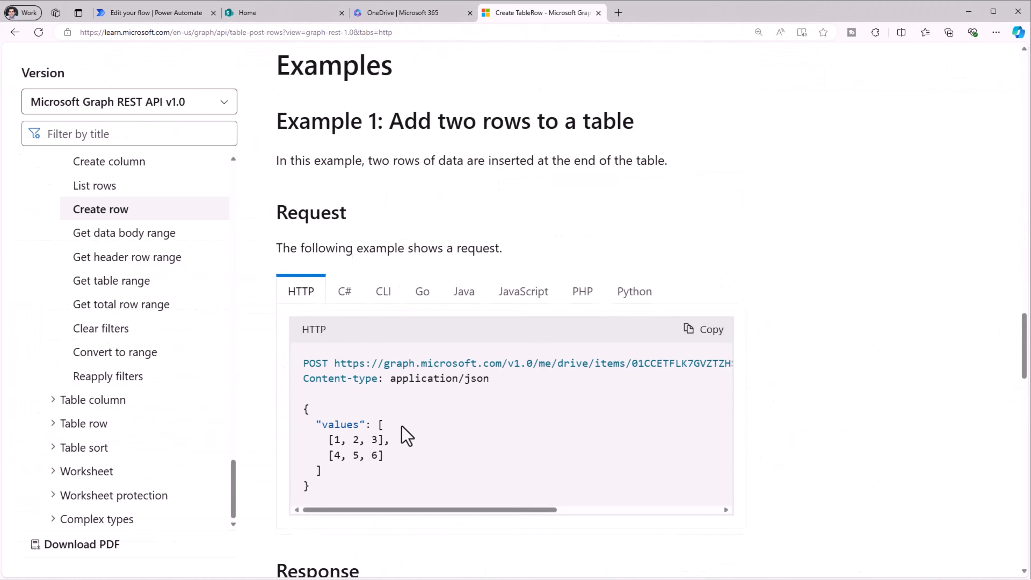
drag(300, 308, 340, 402)
key(ctrl+c)
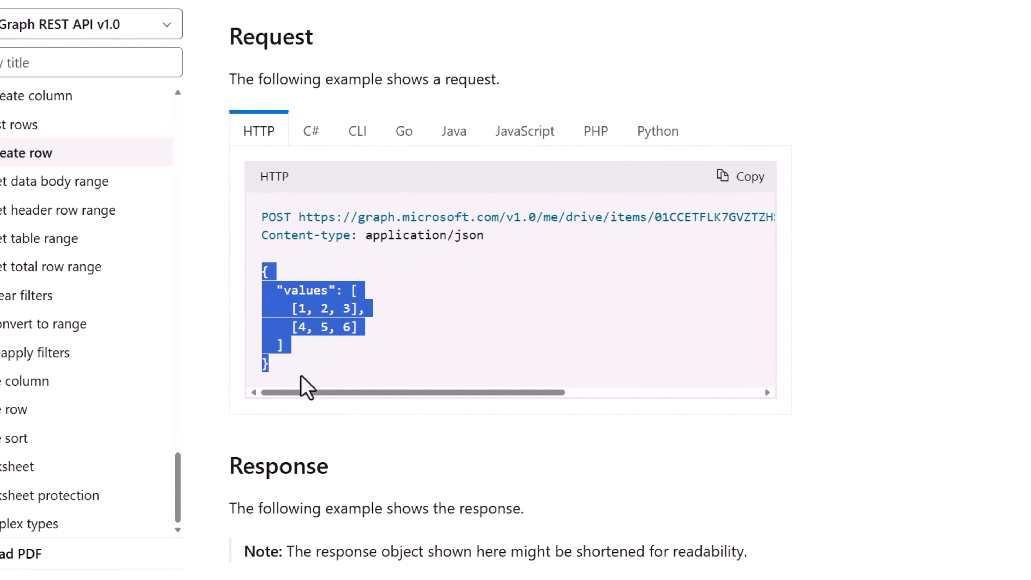
click(170, 14)
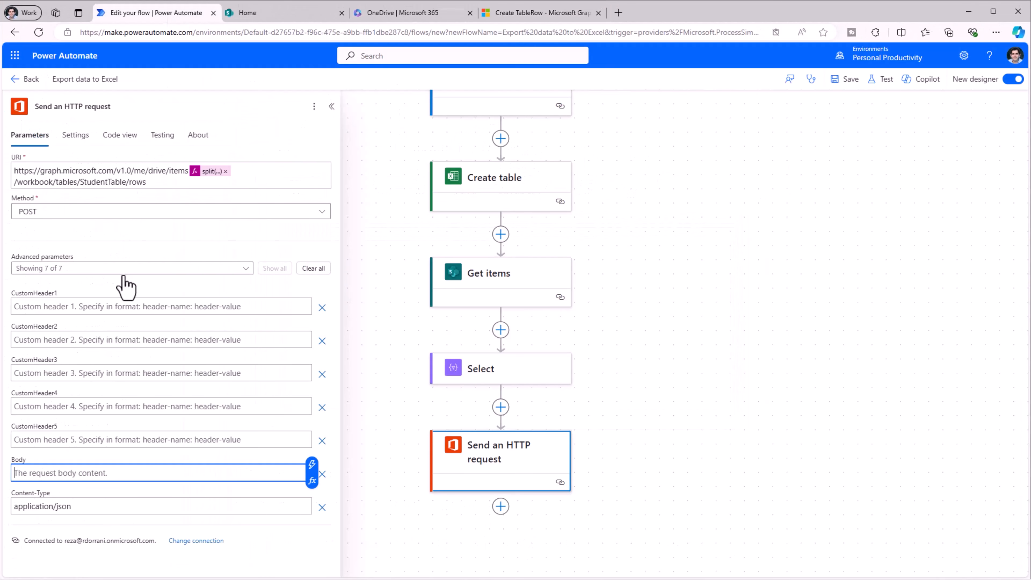
key(ctrl+v)
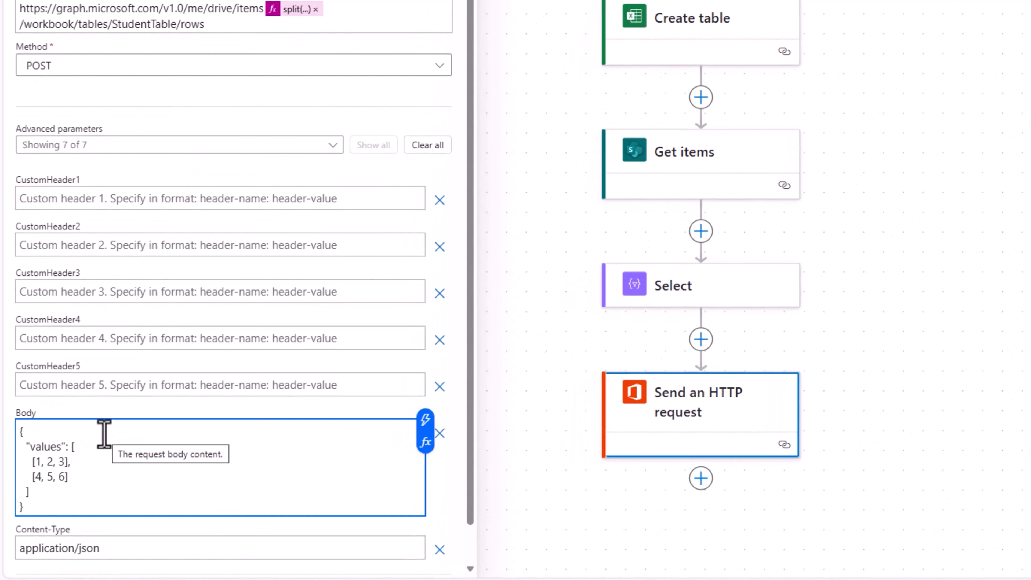
scroll(104, 433, down, 1)
drag(72, 406, 76, 453)
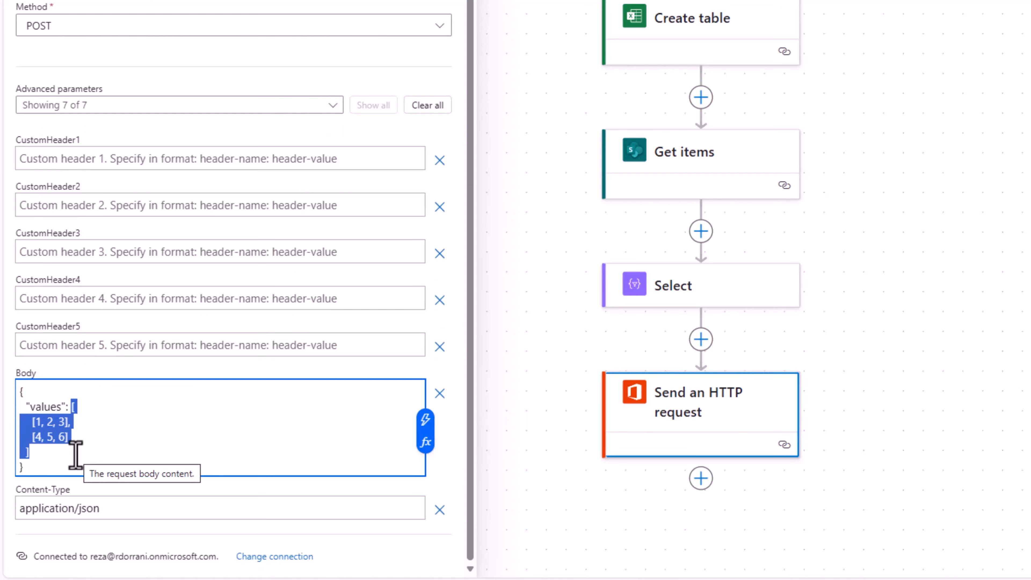
key(Delete)
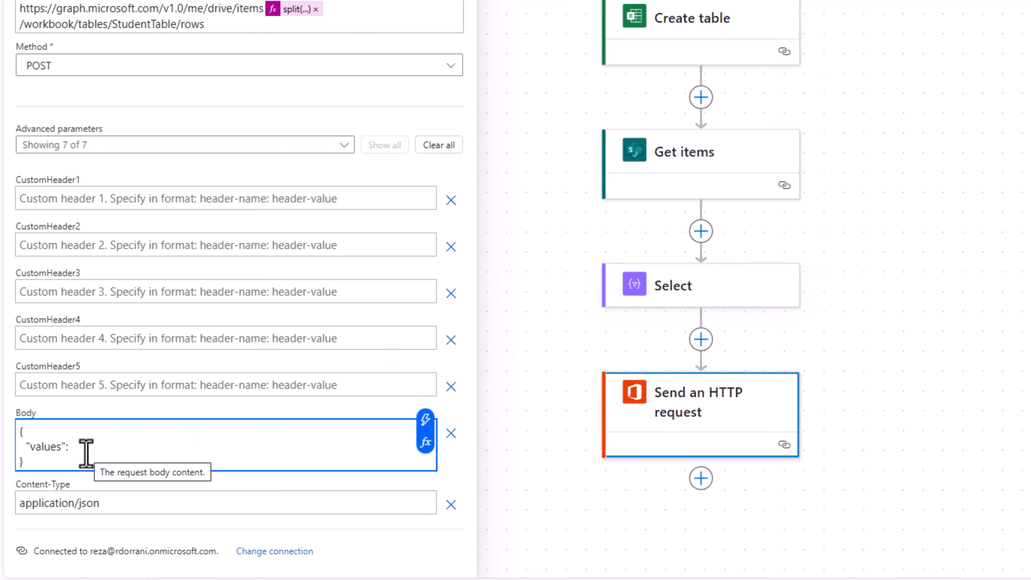
Insert the body('Select') expression as the values content of the request body.
click(425, 443)
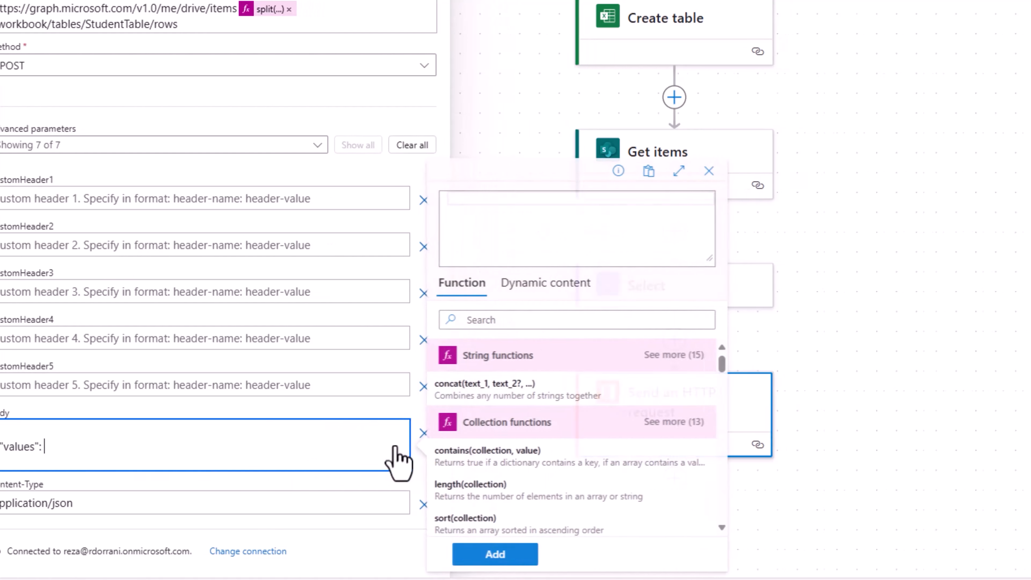
text(body()
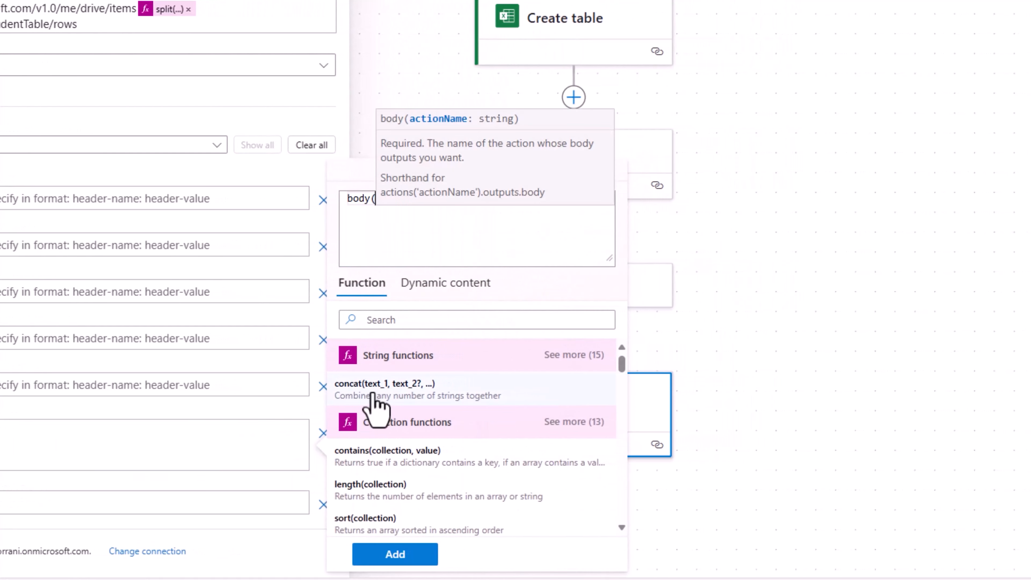
text(')
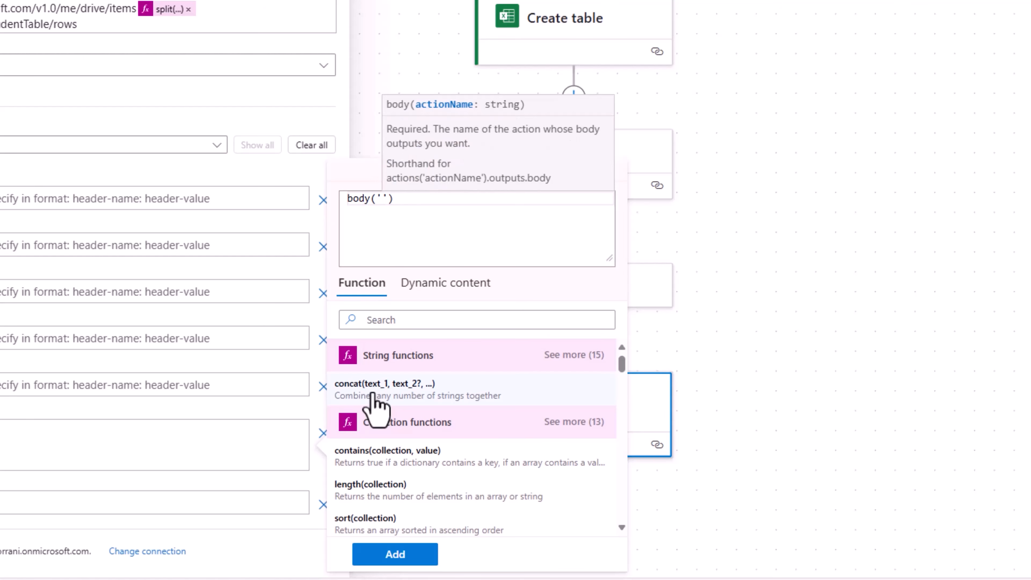
text(Select)
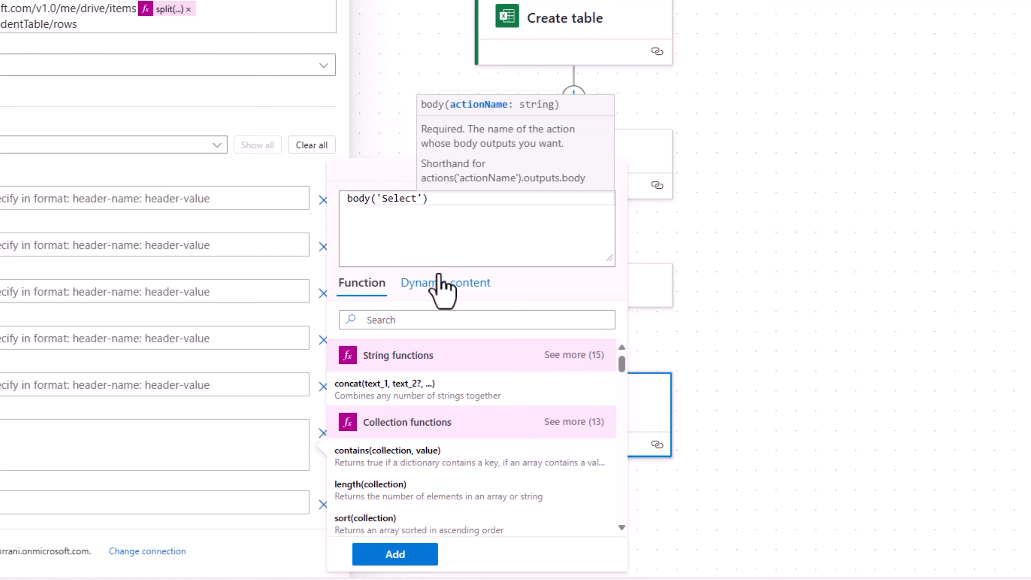
click(395, 553)
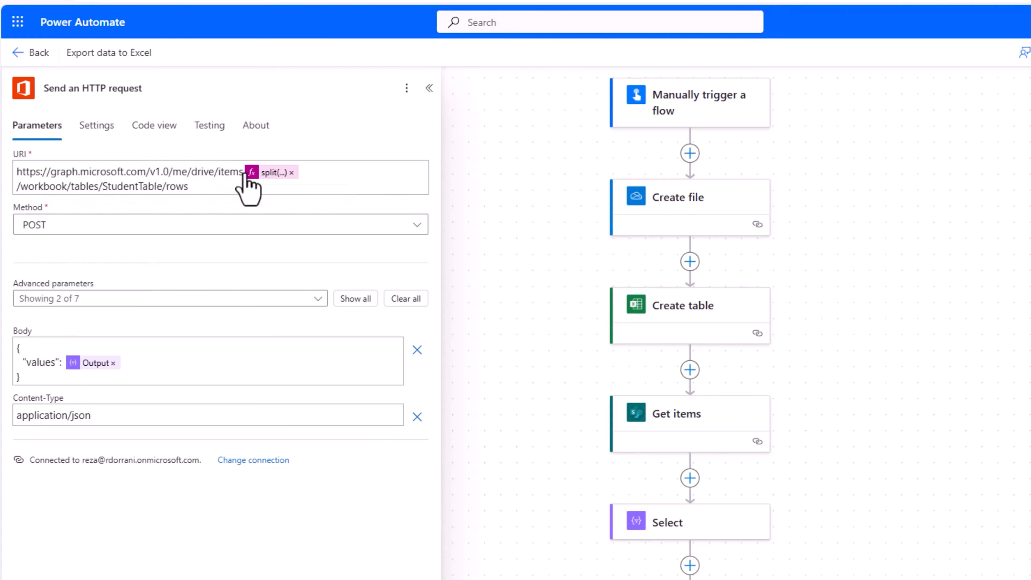
Add a '/' after 'items' in the request URI, before the split expression.
click(242, 174)
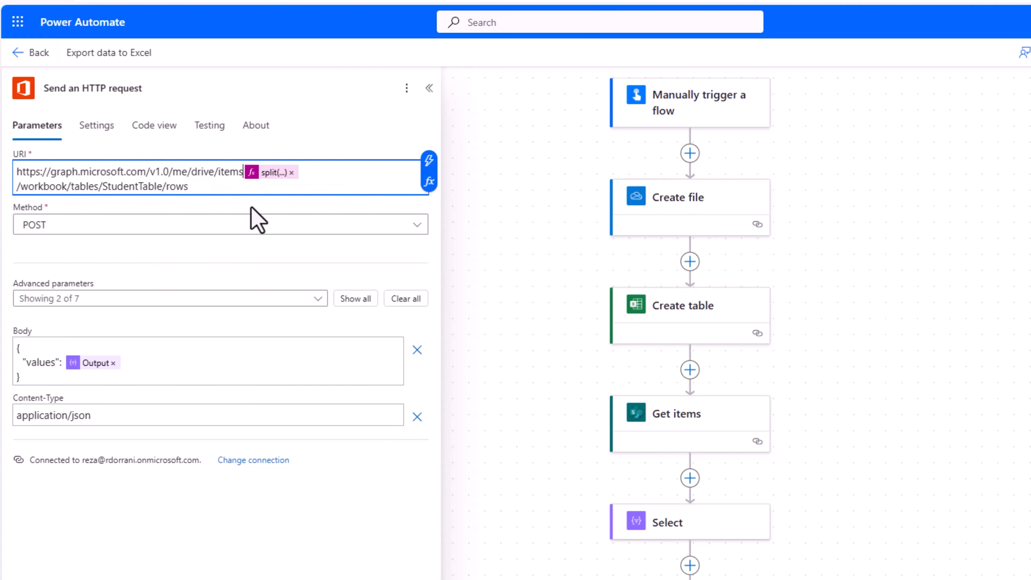
text(/)
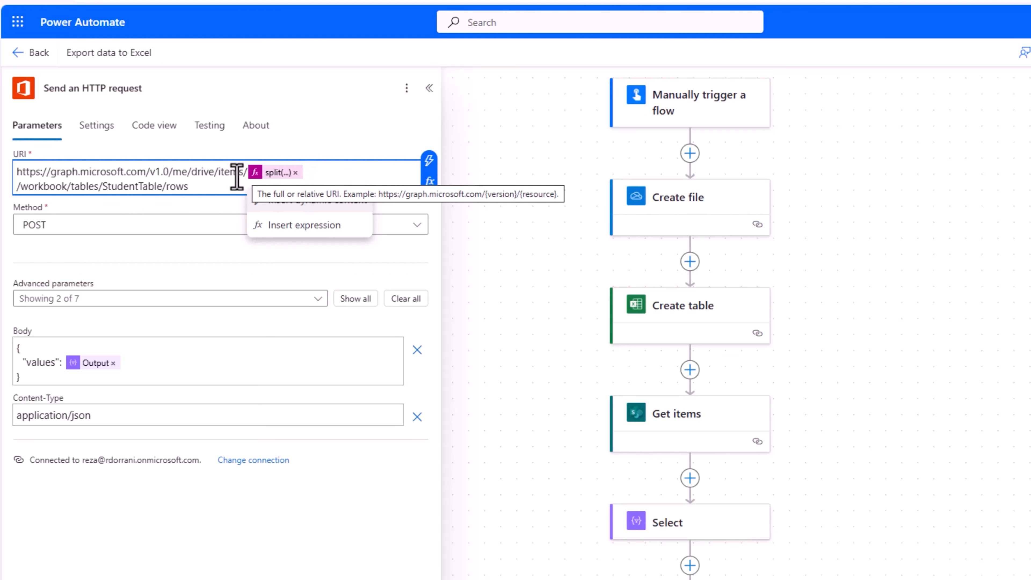
click(237, 269)
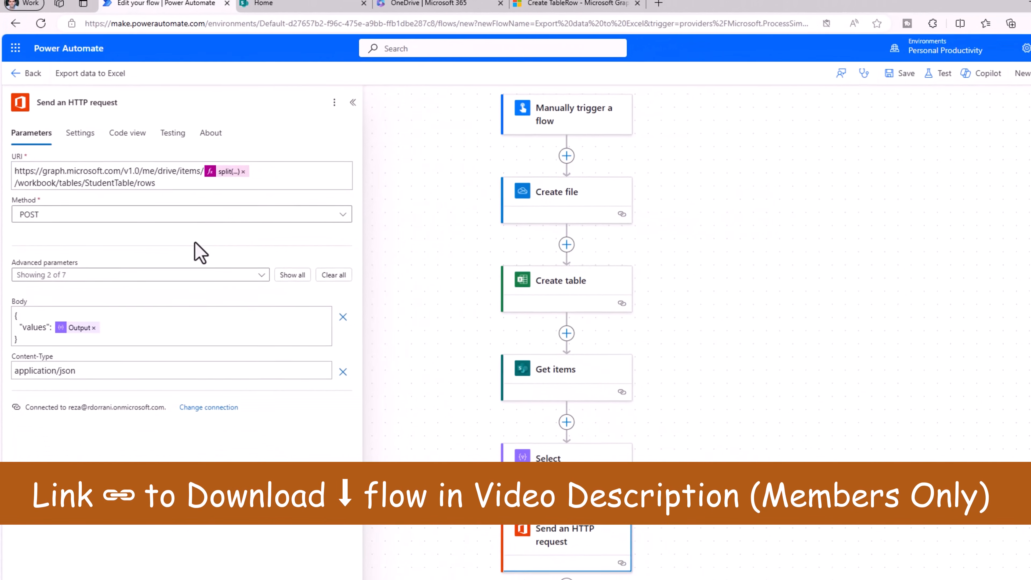
Save the flow, run a manual test, and check Select and HTTP request results (status 201).
click(902, 73)
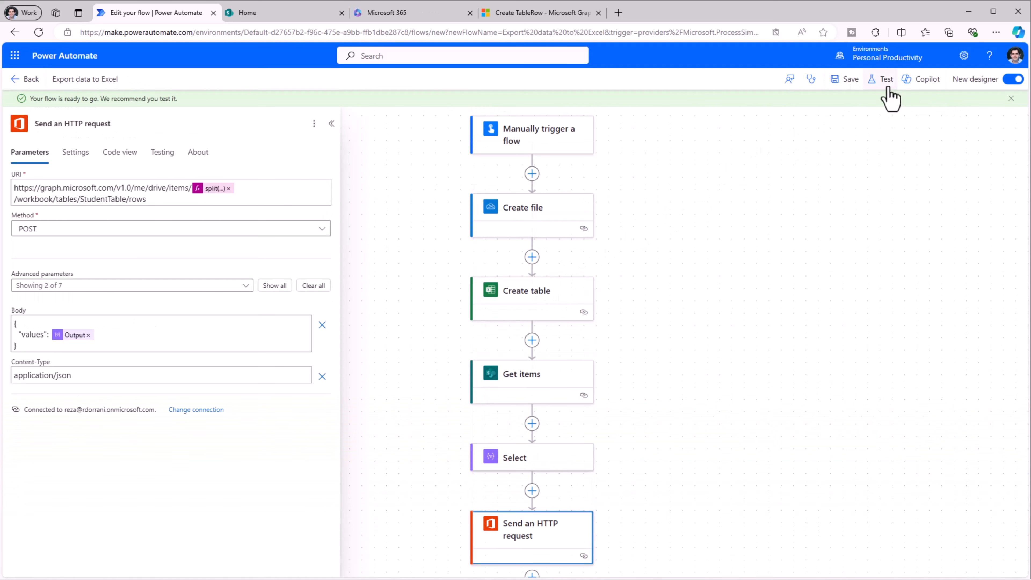
click(884, 80)
click(832, 113)
click(797, 562)
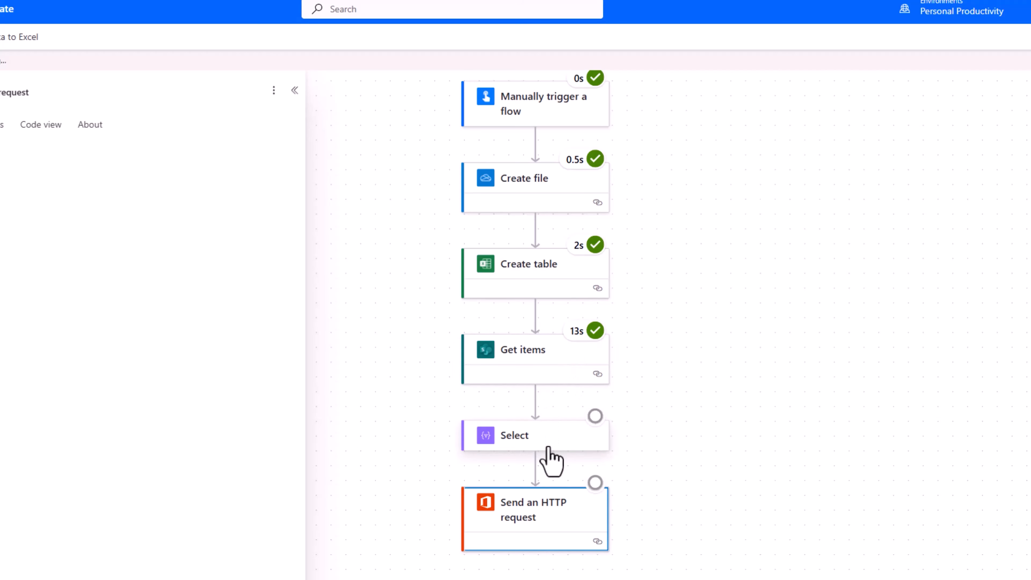
click(547, 445)
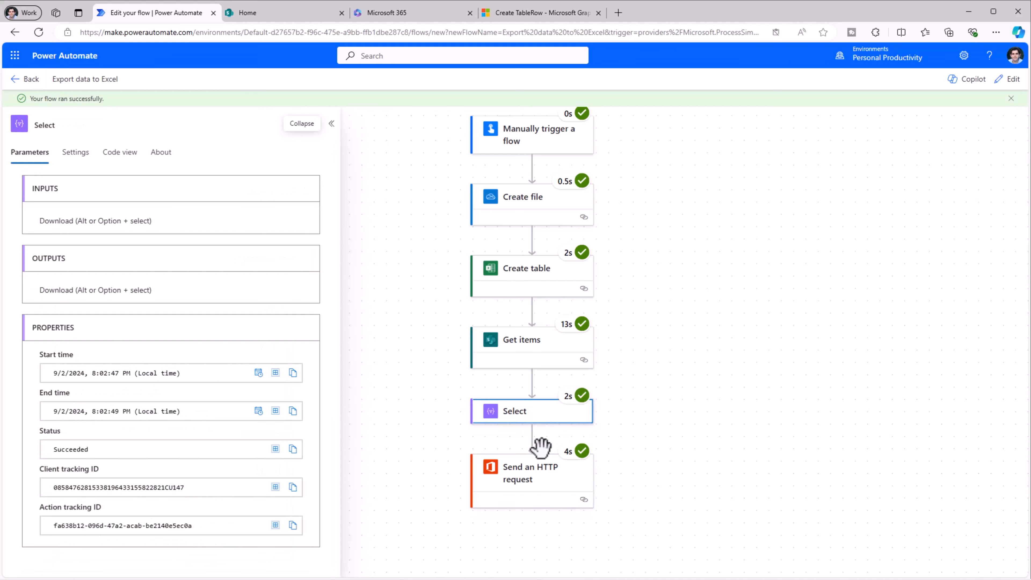
click(545, 475)
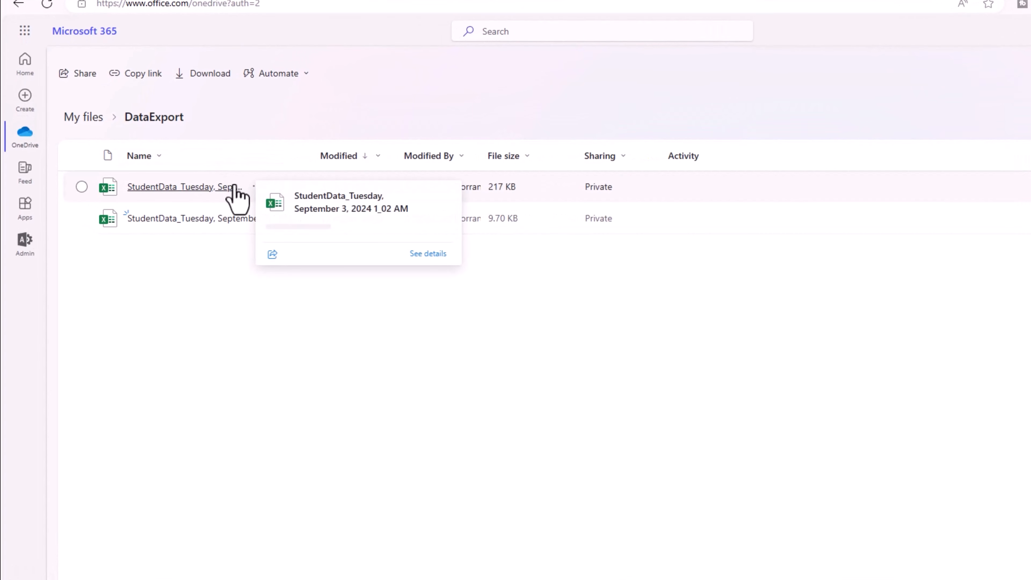
Open the 217 KB StudentData_Tuesday, September 3, 2024 workbook in Excel Online.
click(234, 187)
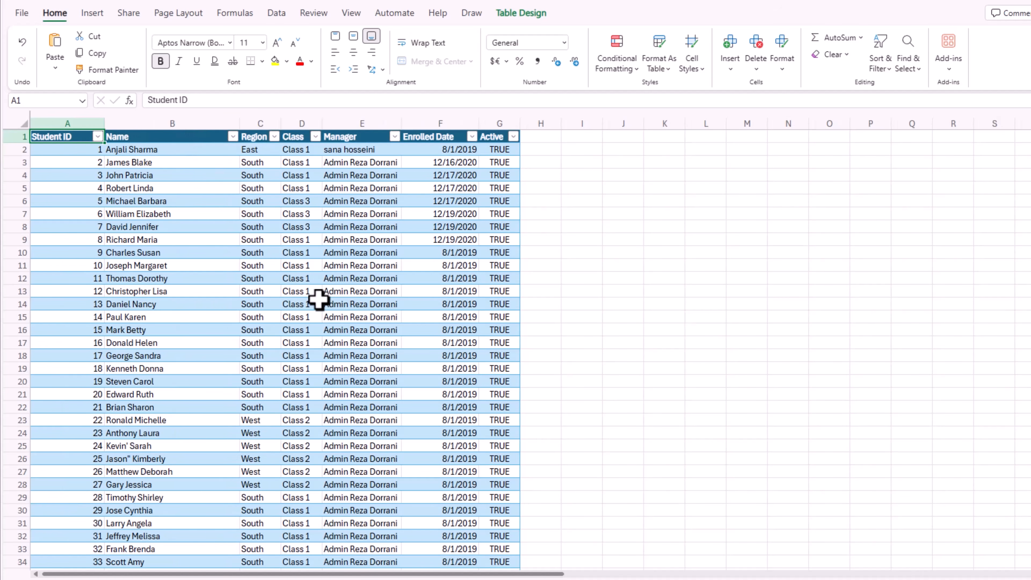
Scroll the exported student table down to its last row, 5230.
drag(1023, 203, 1019, 449)
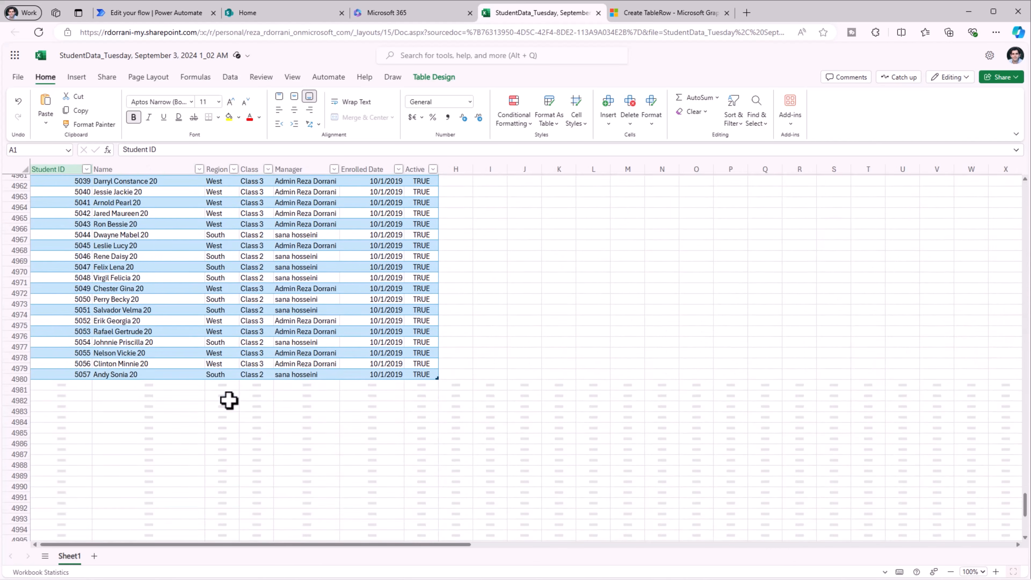
scroll(229, 400, down, 15)
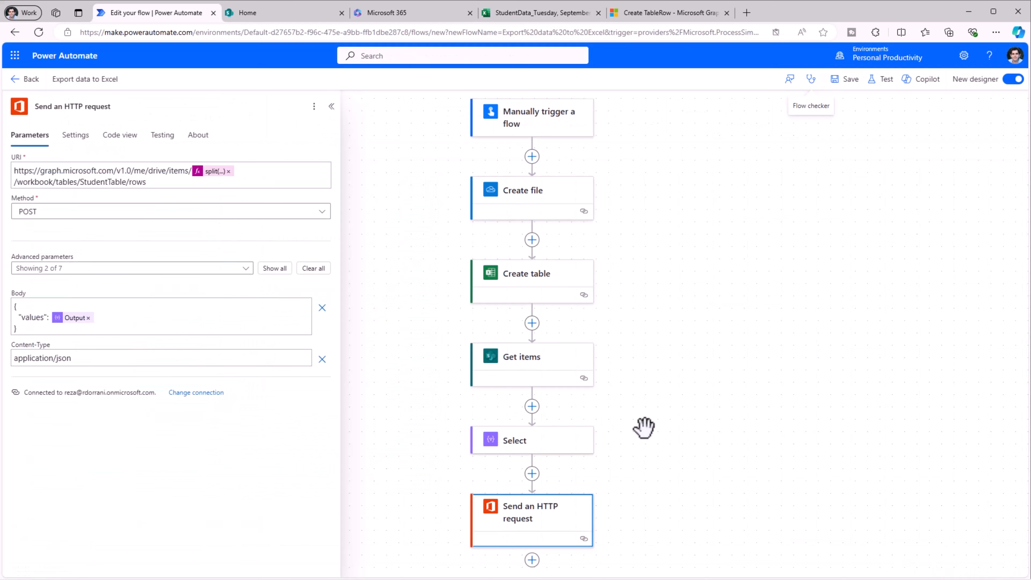
scroll(669, 305, down, 5)
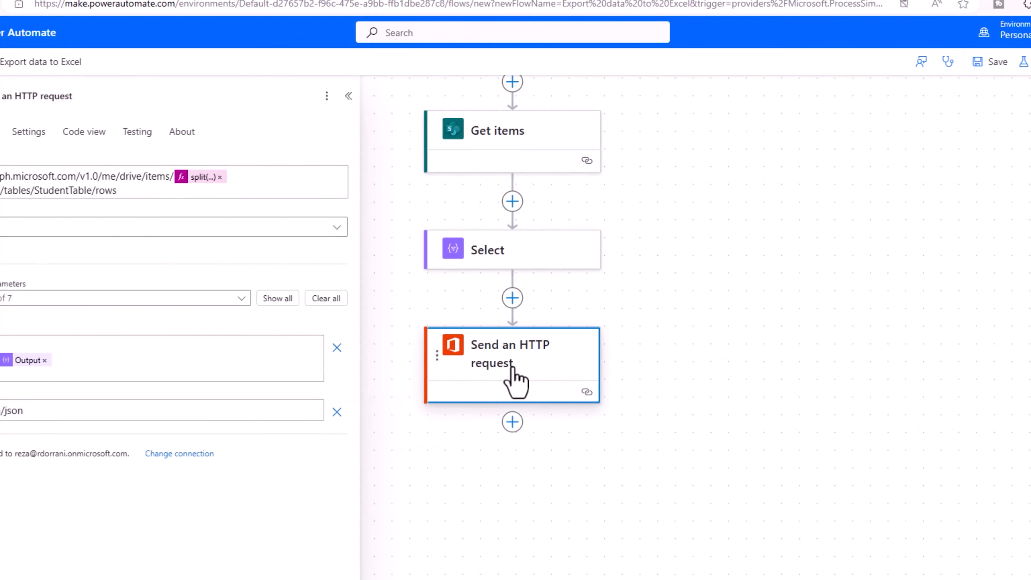
Add a 30-second Delay step after Send an HTTP request.
click(512, 423)
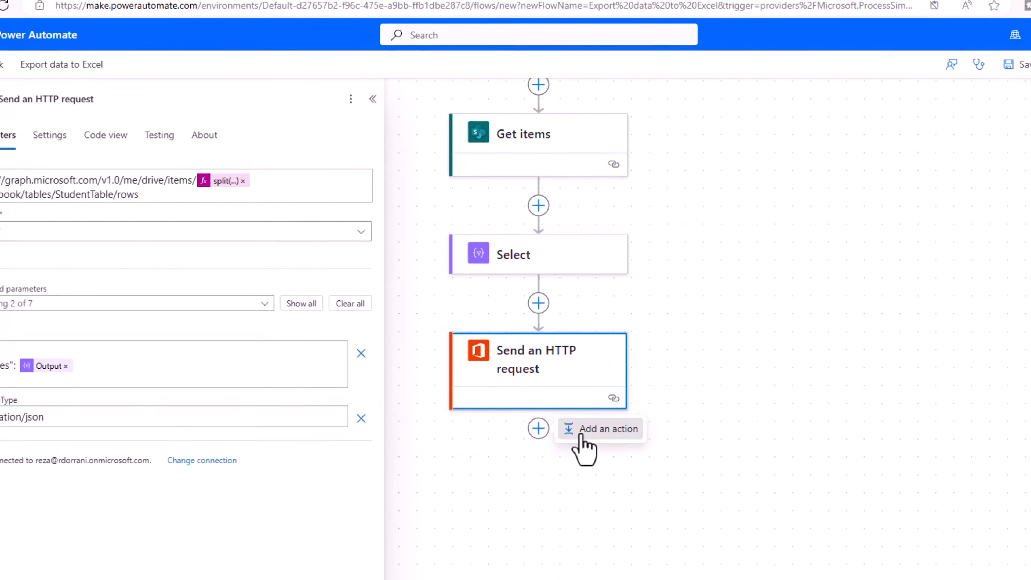
click(597, 429)
text(delay)
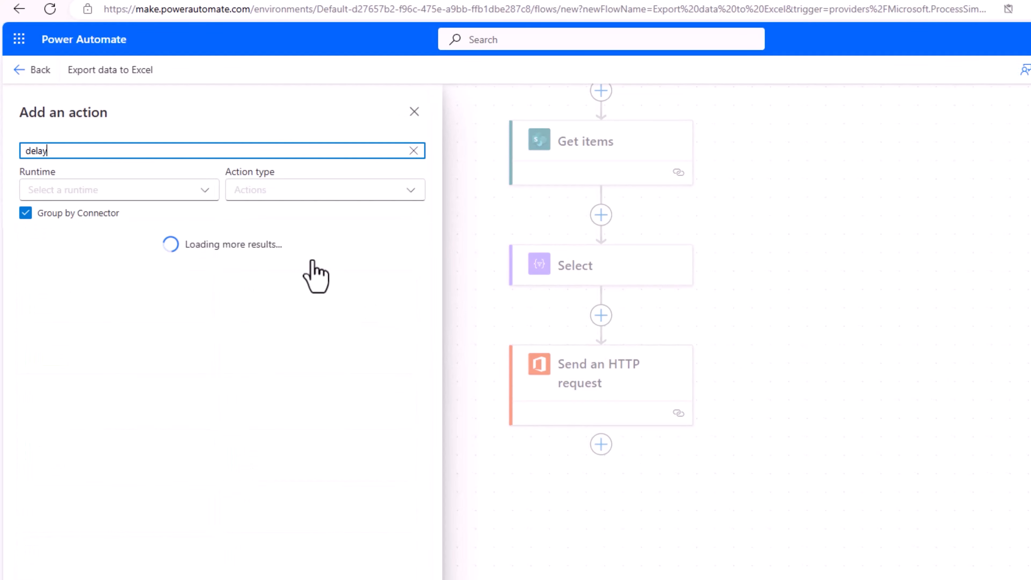
click(112, 289)
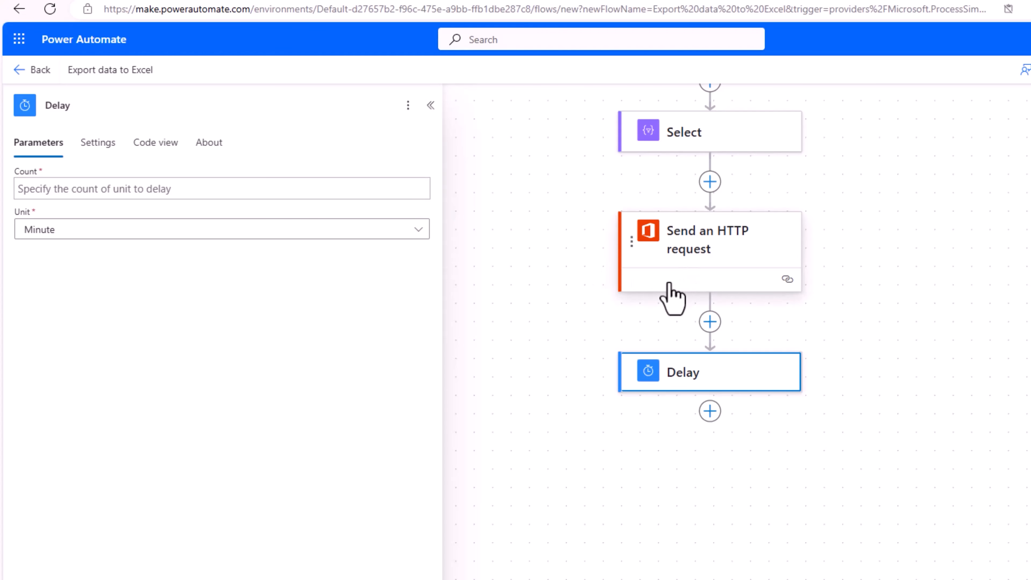
click(96, 187)
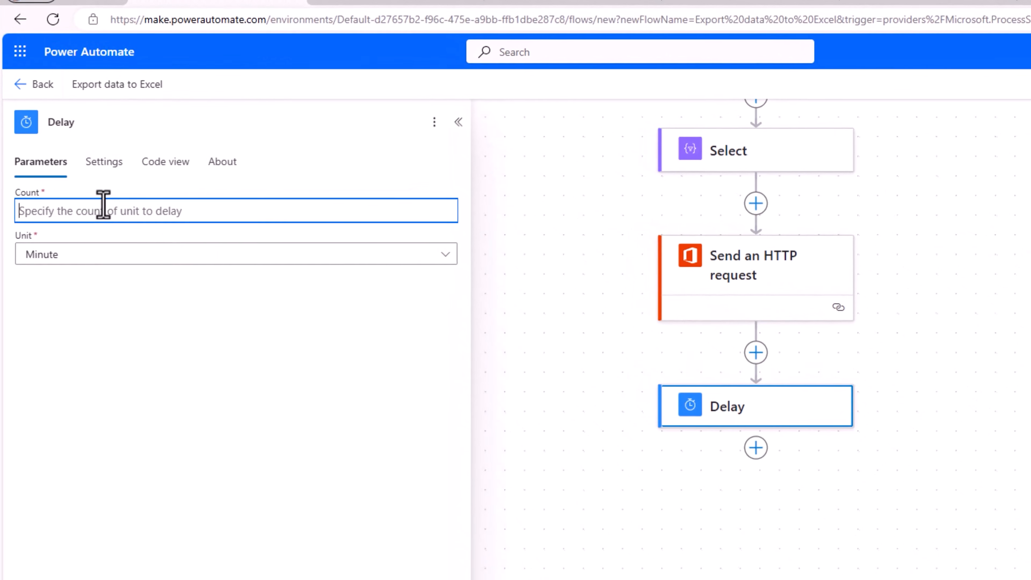
text(30)
click(130, 259)
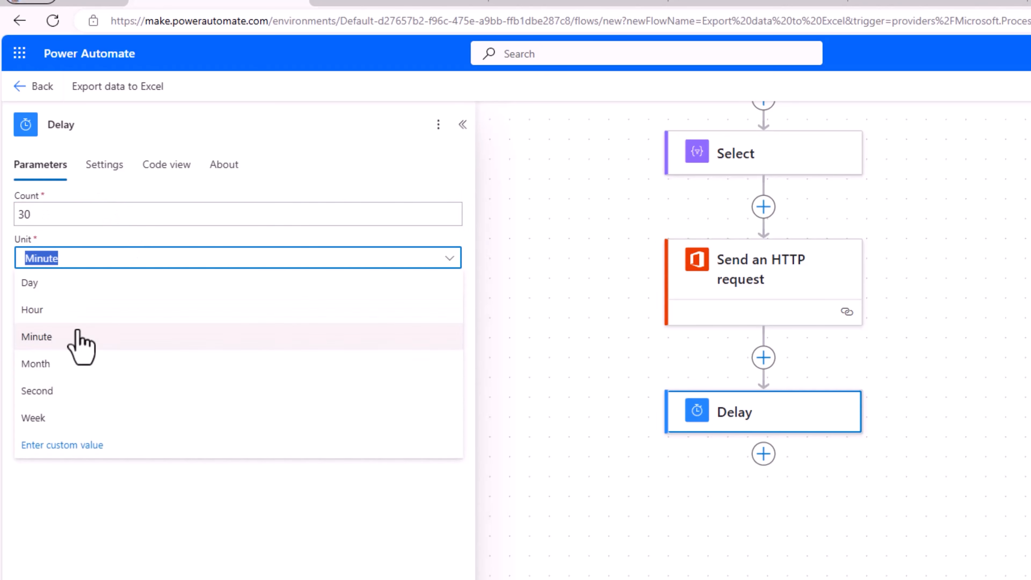
click(54, 391)
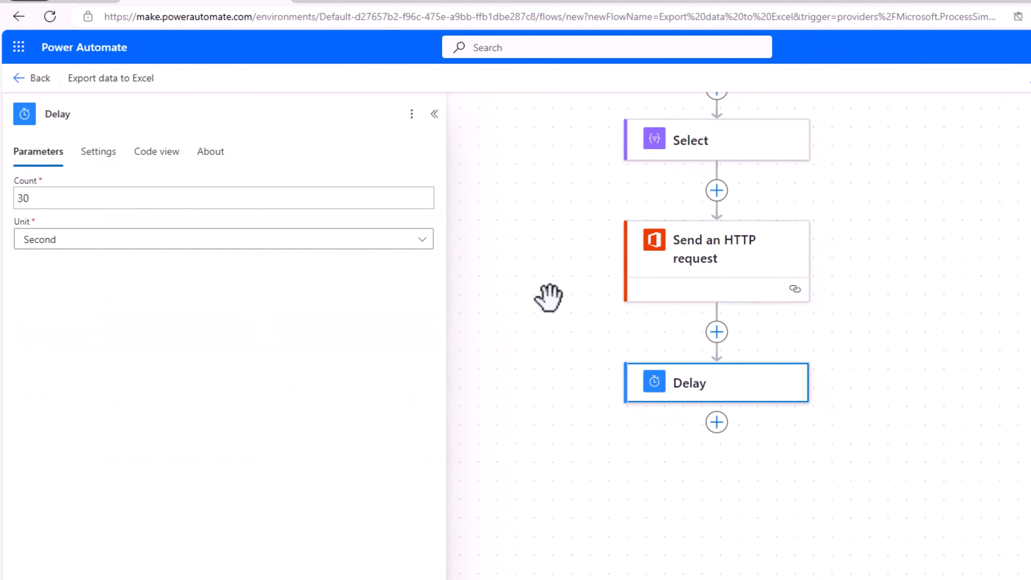
Add OneDrive Get file content, using Create file's Id as the File.
click(710, 418)
click(765, 420)
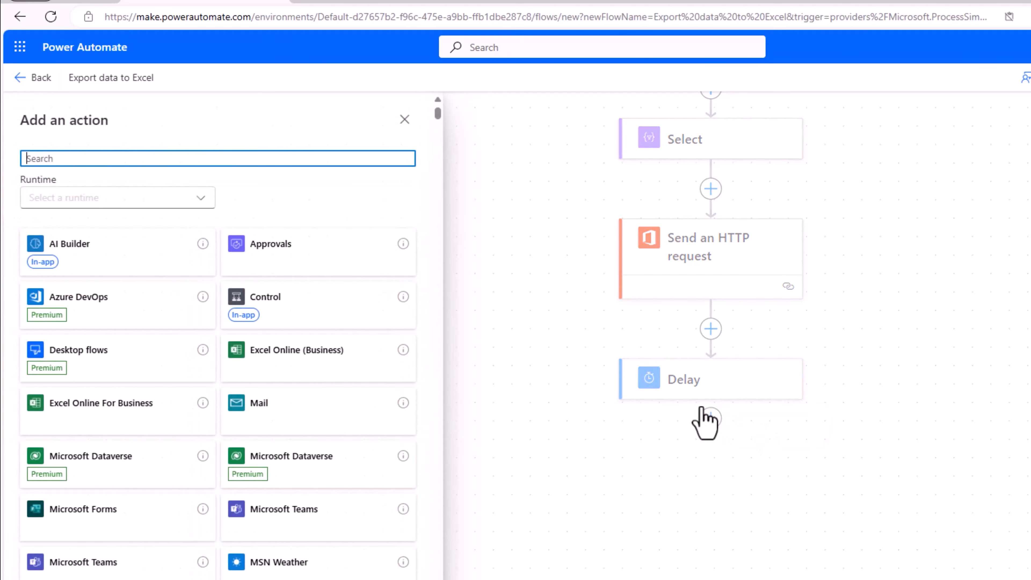
text(get file content)
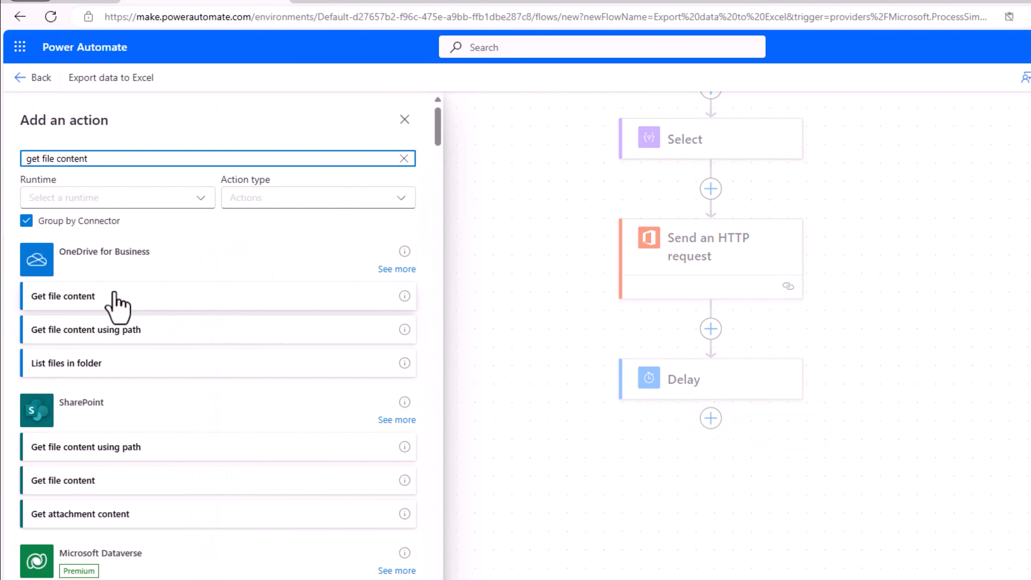
click(117, 307)
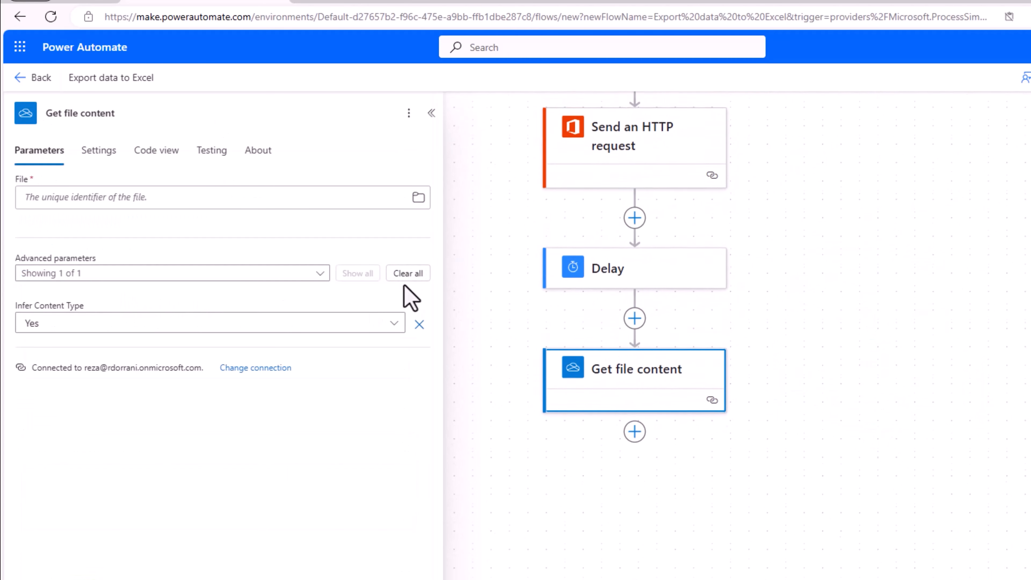
click(105, 205)
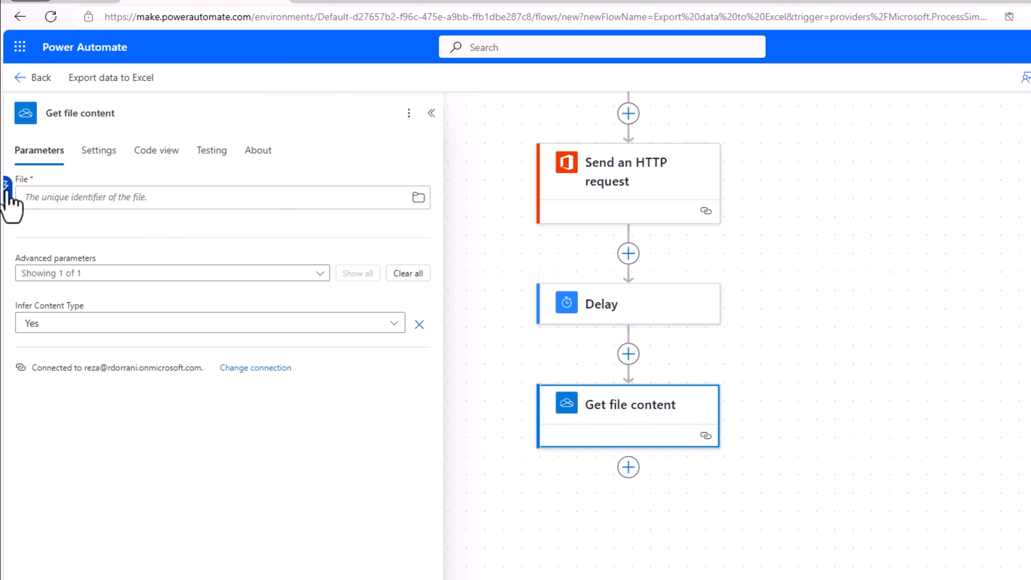
click(7, 192)
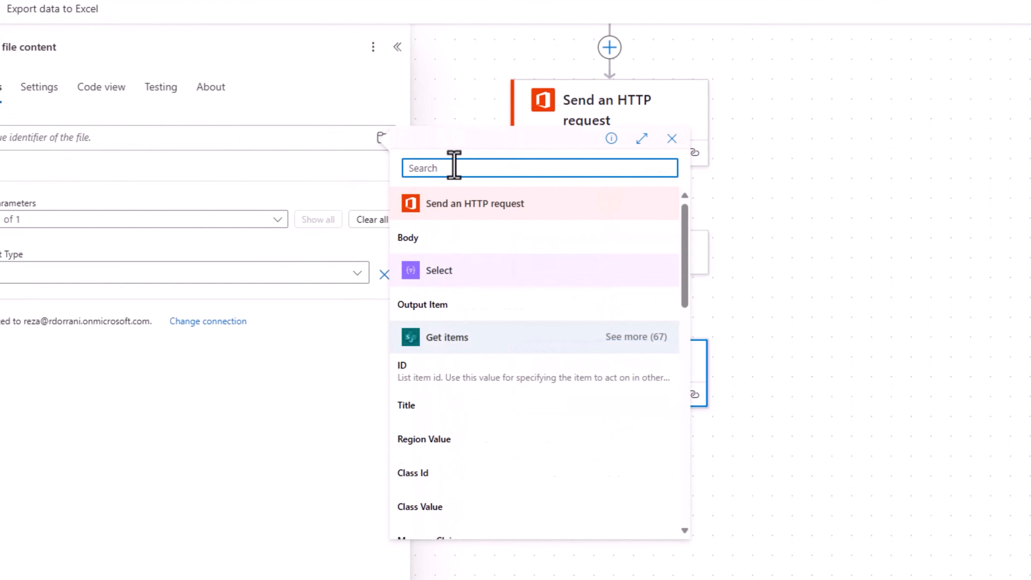
text(id)
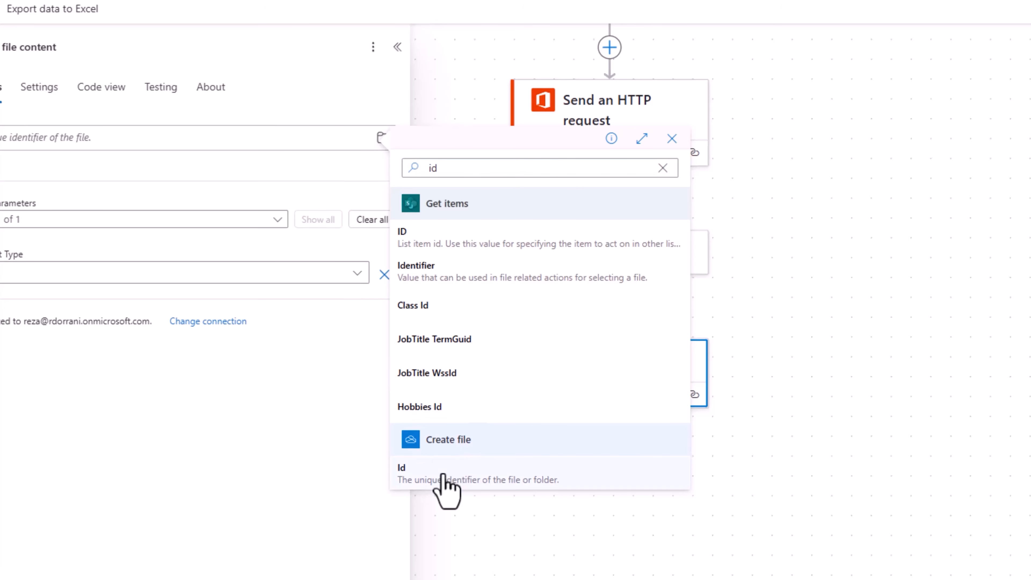
click(443, 474)
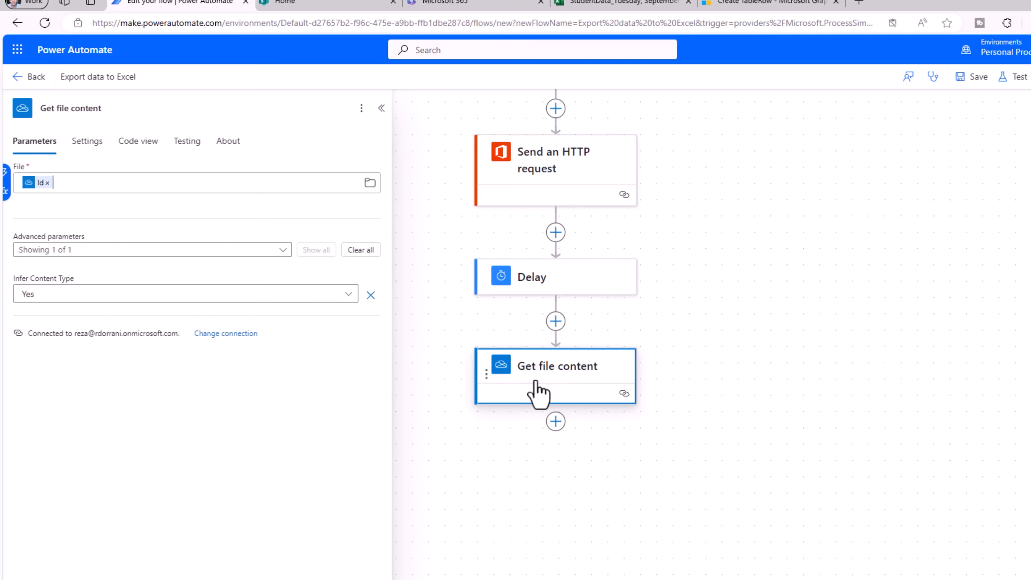
Add a OneDrive Create share link step for the file from Create file's Id.
click(556, 424)
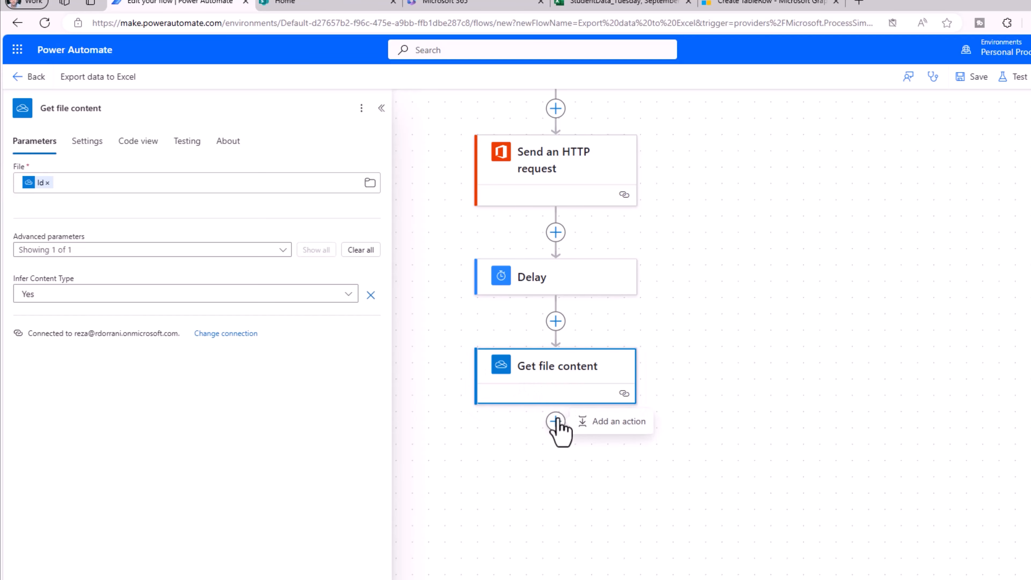
click(593, 424)
text(create share link)
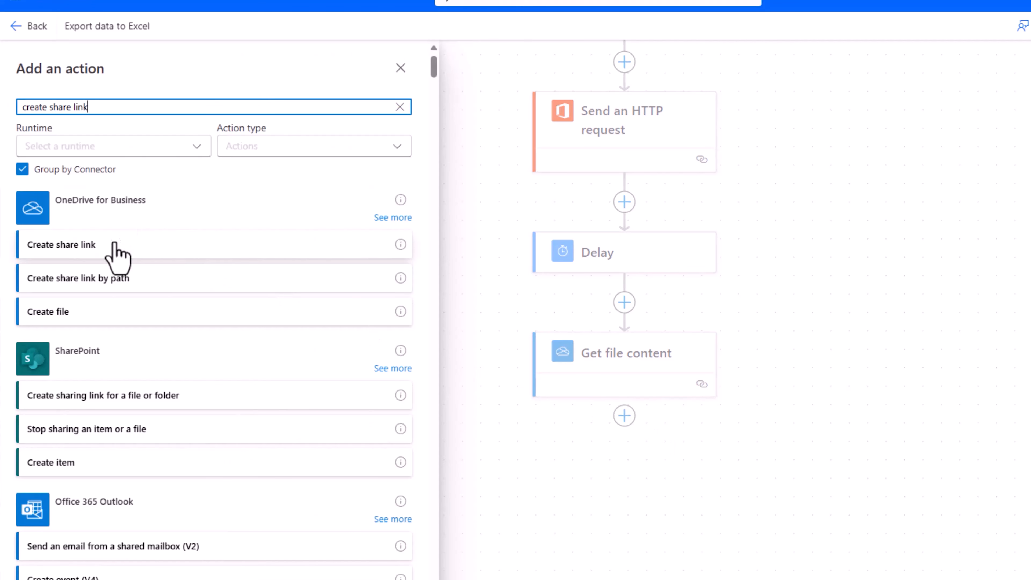
click(117, 252)
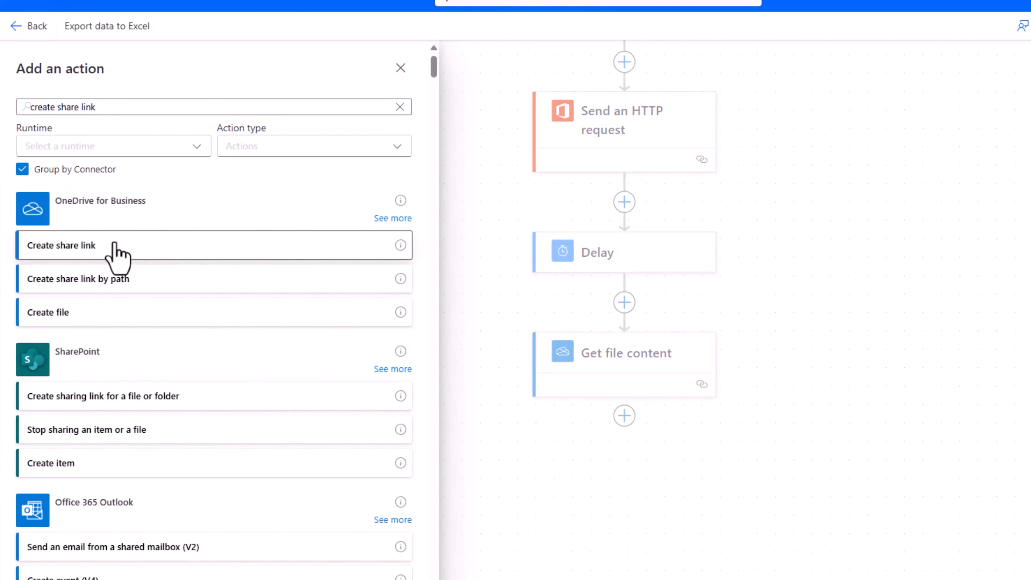
drag(469, 239, 448, 247)
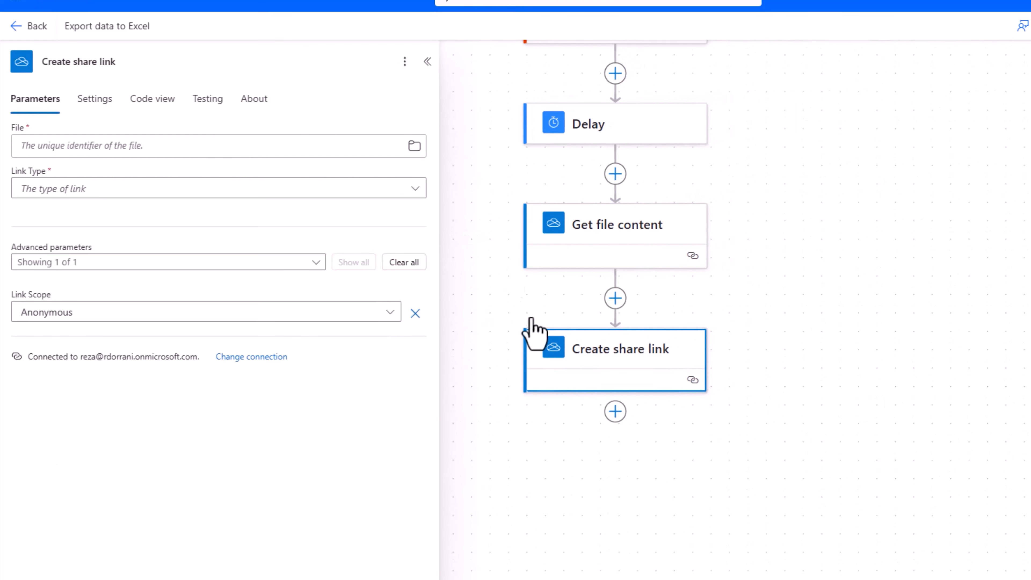
click(98, 147)
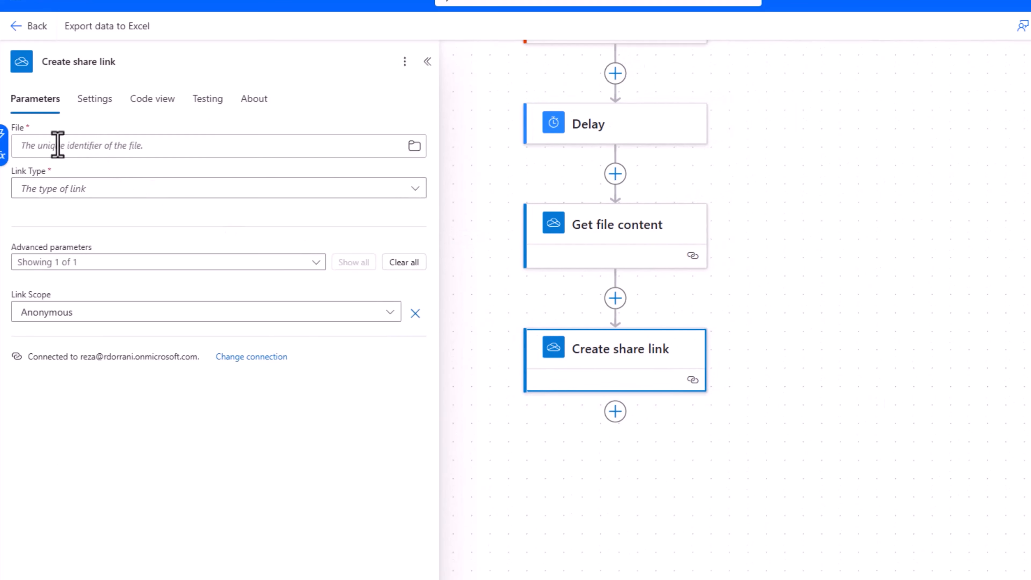
click(5, 136)
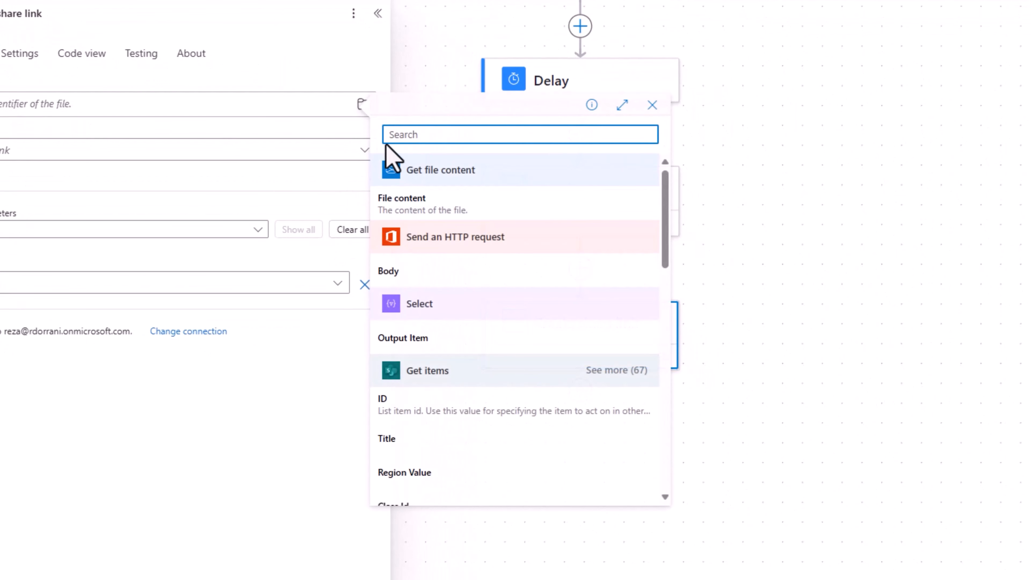
text(id)
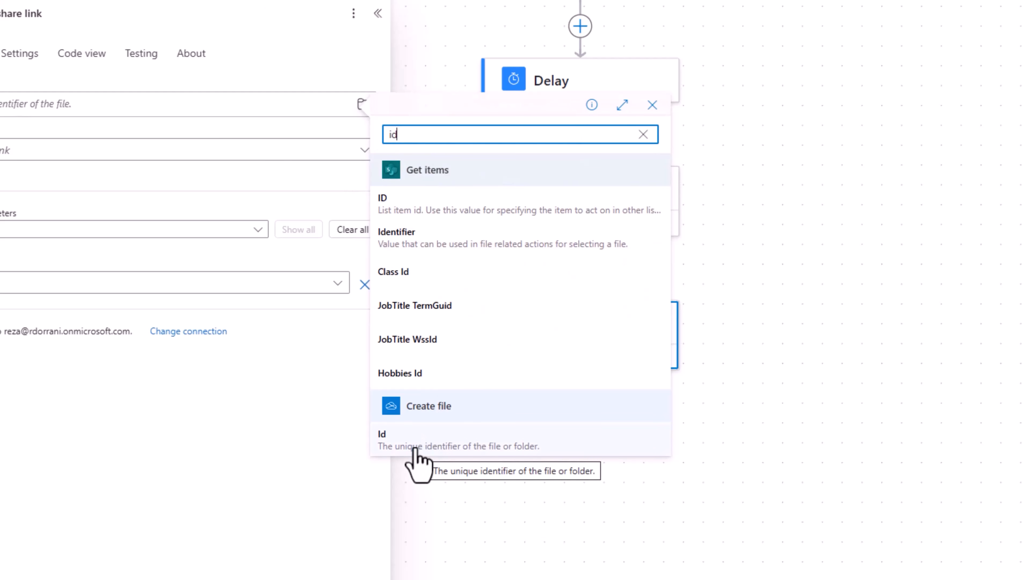
click(415, 447)
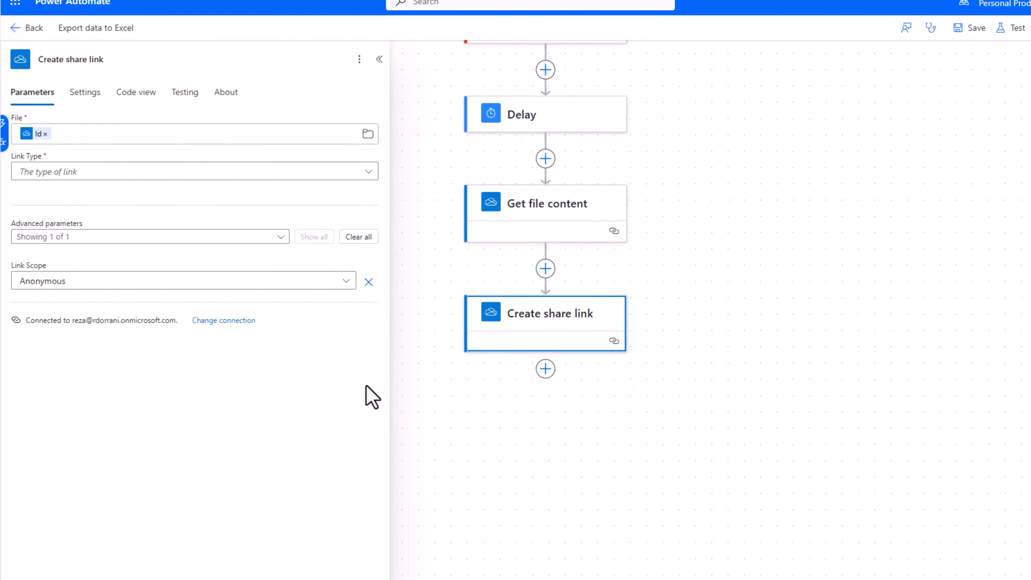
Set the share link type to View and scope to Anonymous.
click(99, 170)
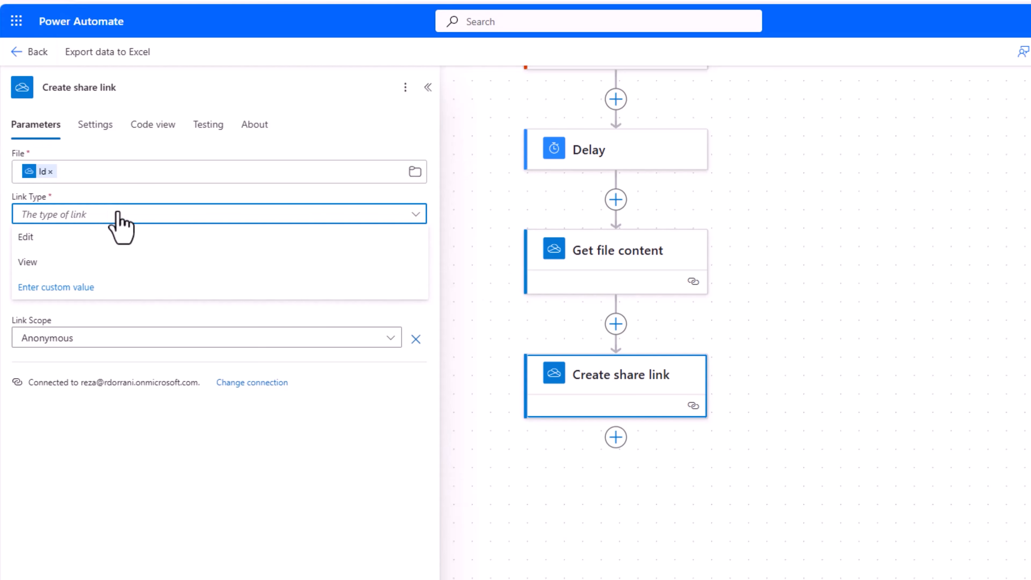
click(74, 262)
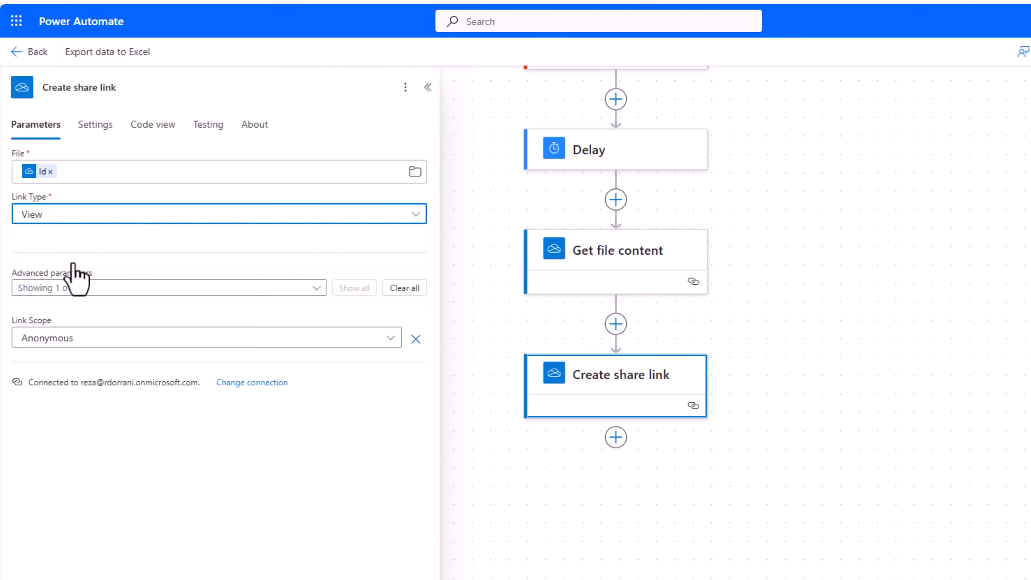
click(373, 335)
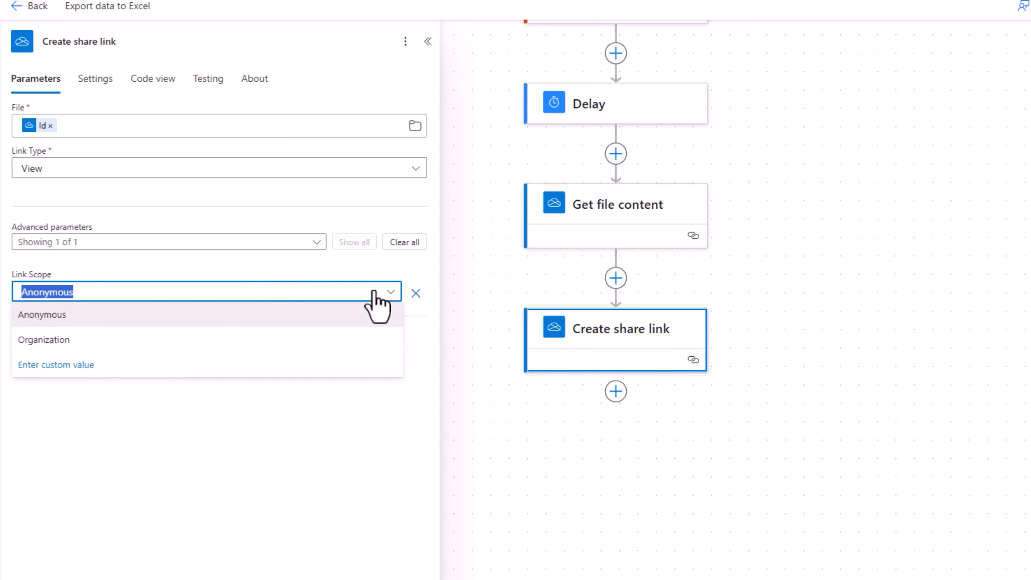
click(197, 314)
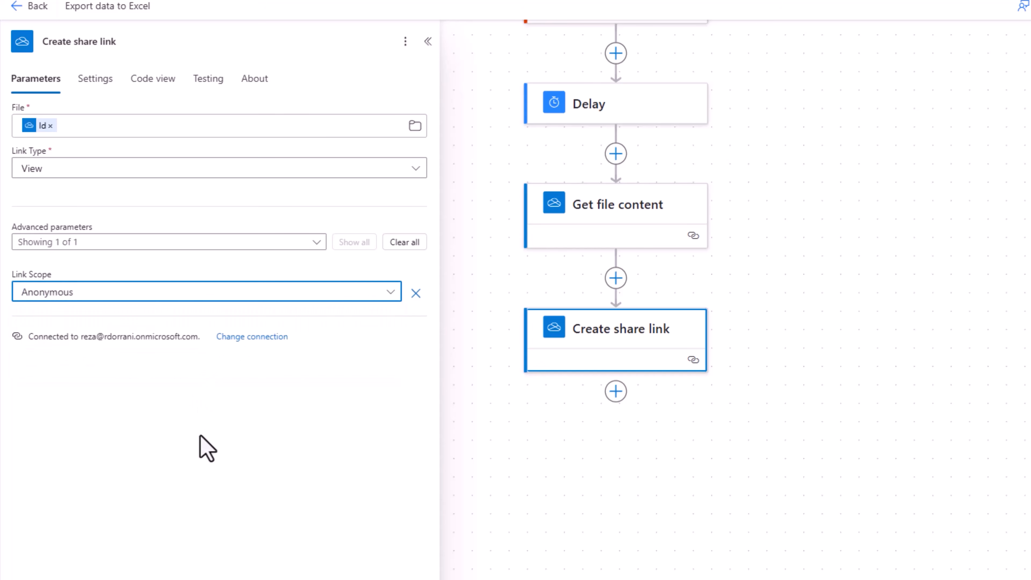
Add a SharePoint Create file step targeting the /Shared Documents folder.
click(615, 391)
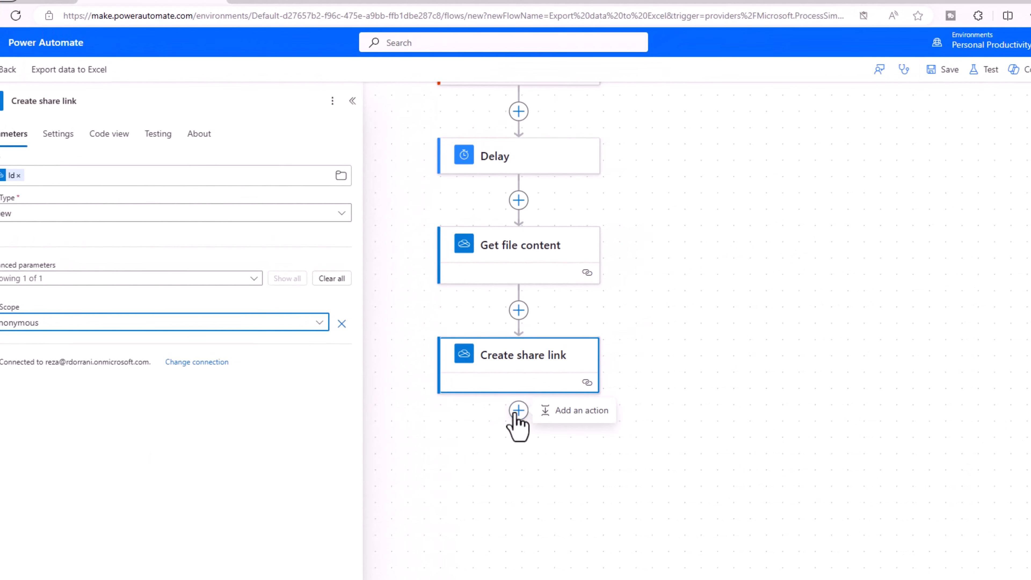
click(565, 418)
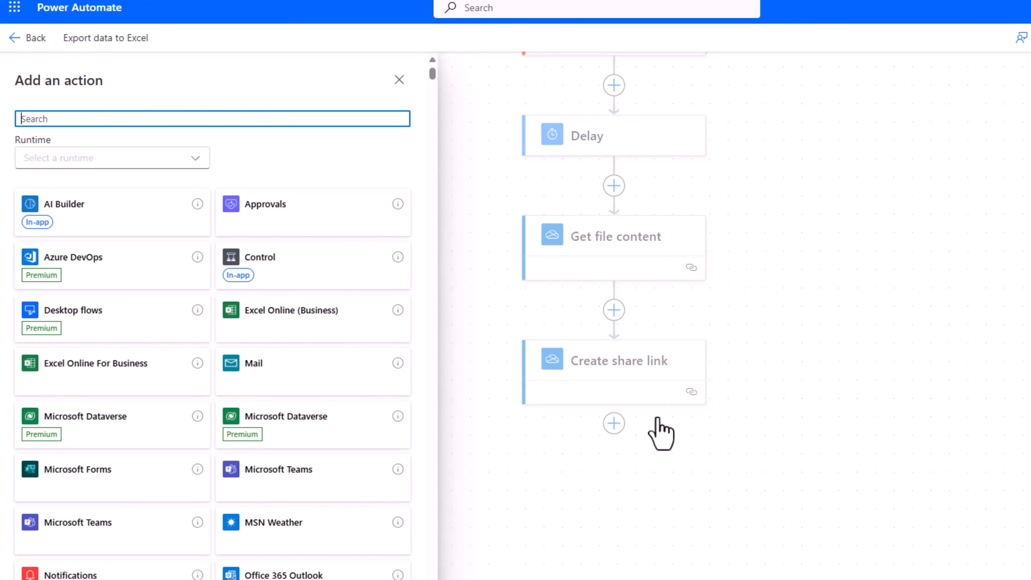
text(create file)
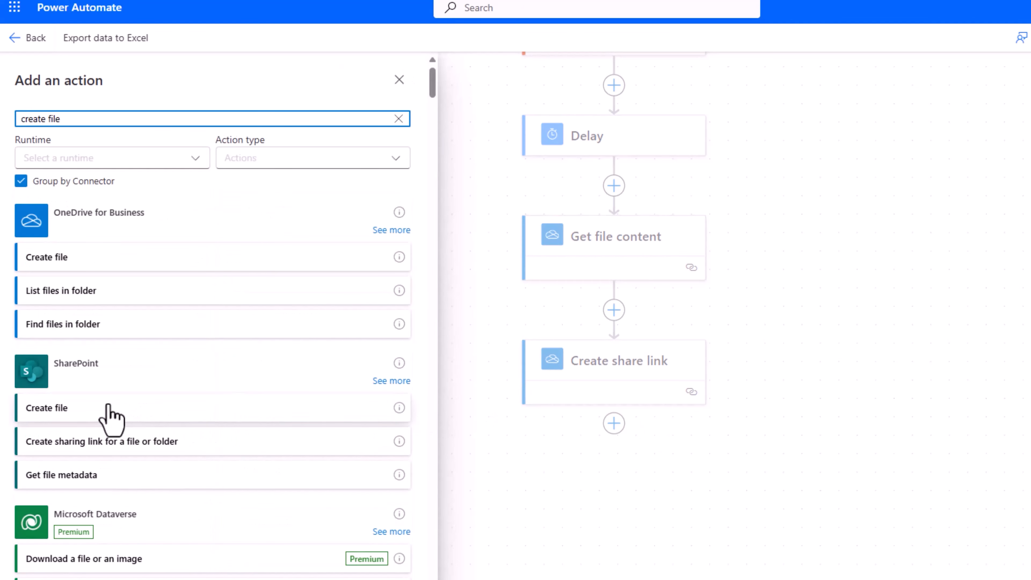
click(115, 409)
drag(750, 318, 465, 254)
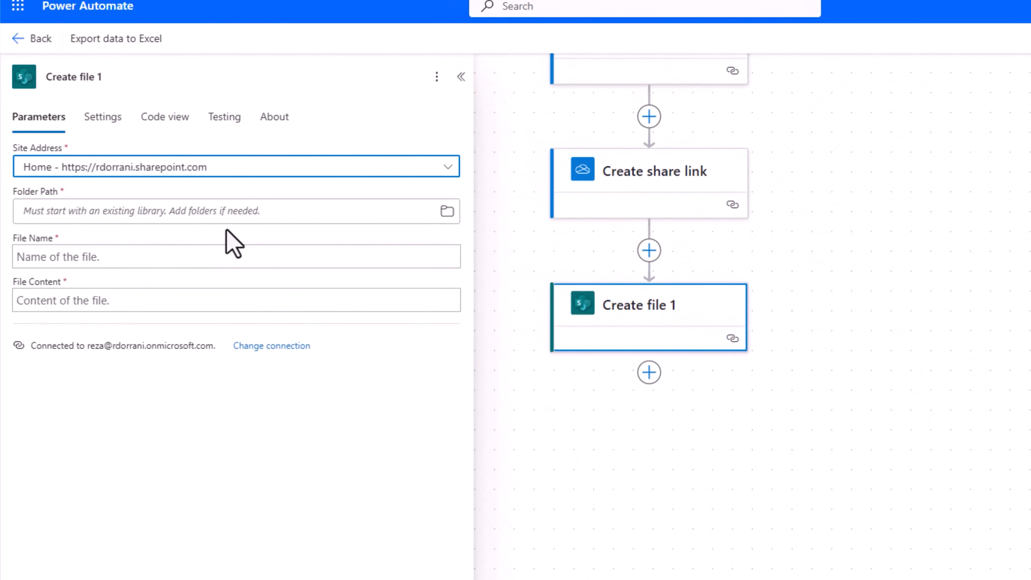
click(445, 215)
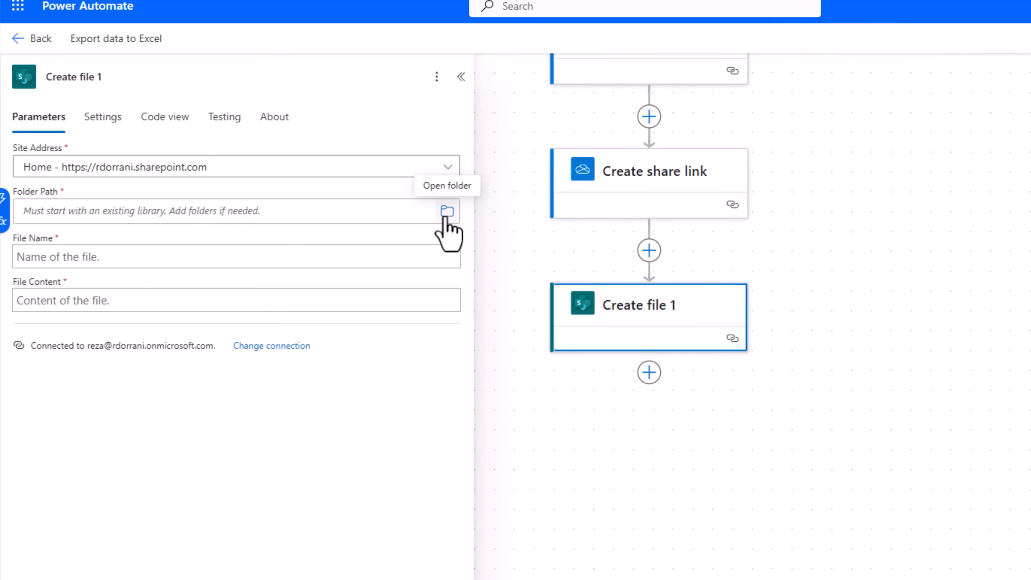
click(446, 217)
scroll(317, 440, down, 5)
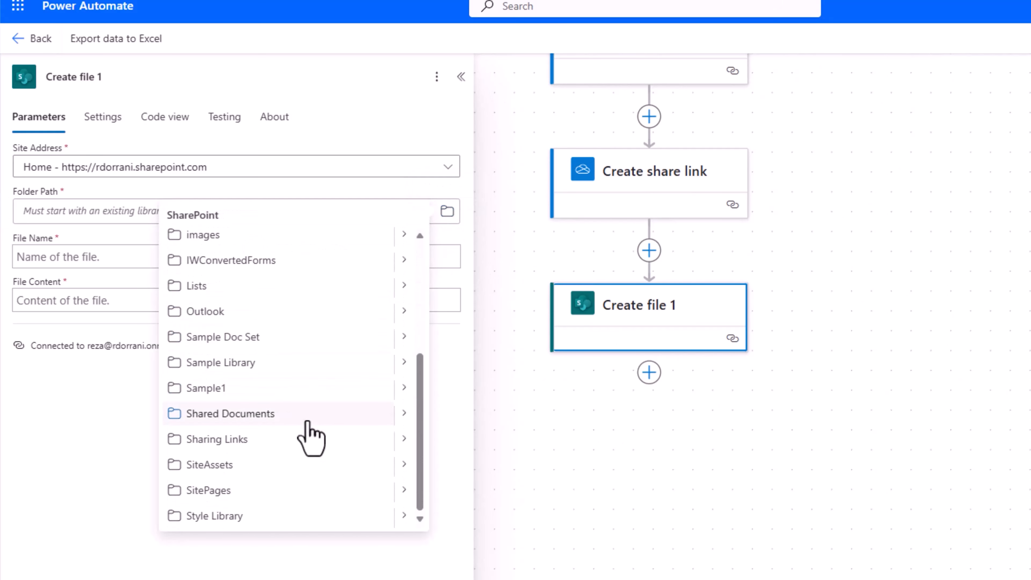
click(274, 414)
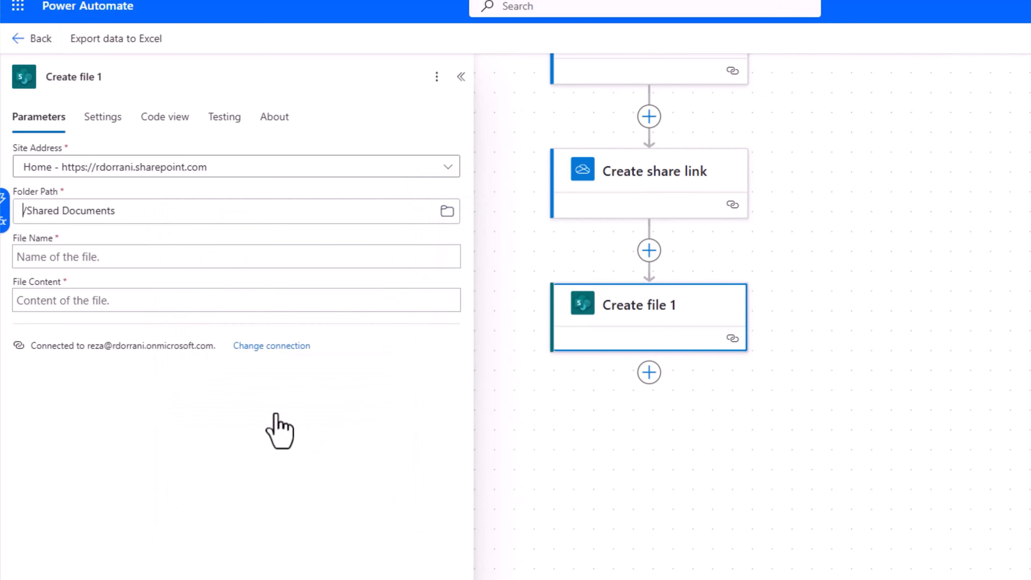
Copy the StudentData_formatDateTime(...).xlsx name expression from Create file into Create file 1's name.
click(115, 259)
scroll(602, 241, up, 15)
click(617, 165)
drag(239, 214, 13, 213)
key(ctrl+c)
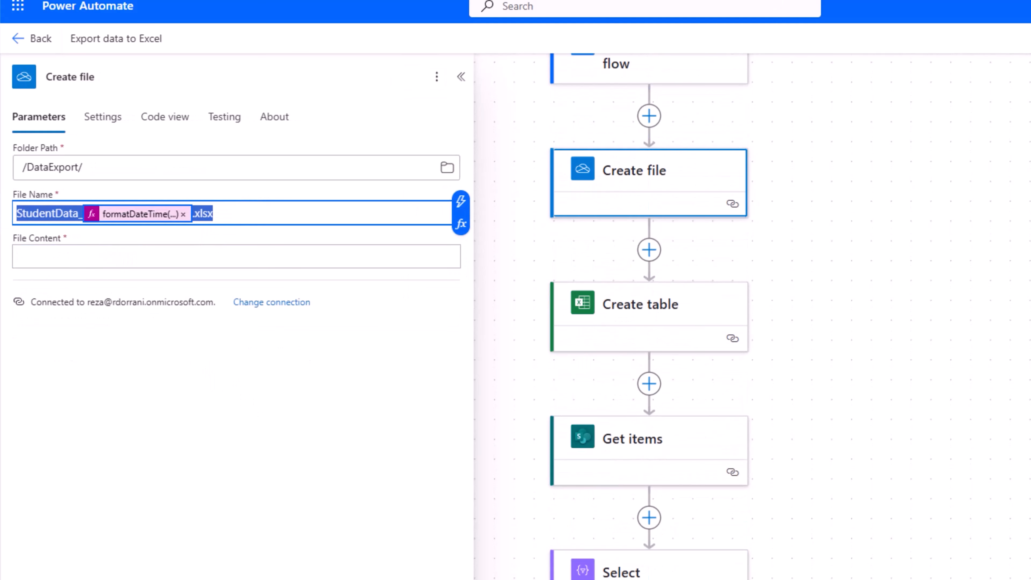
click(333, 295)
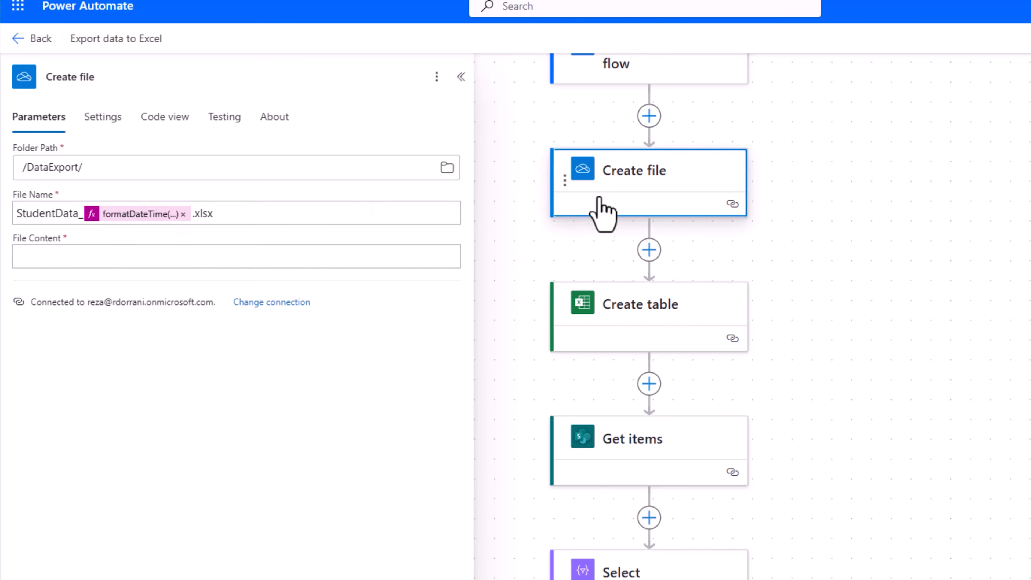
scroll(615, 201, down, 15)
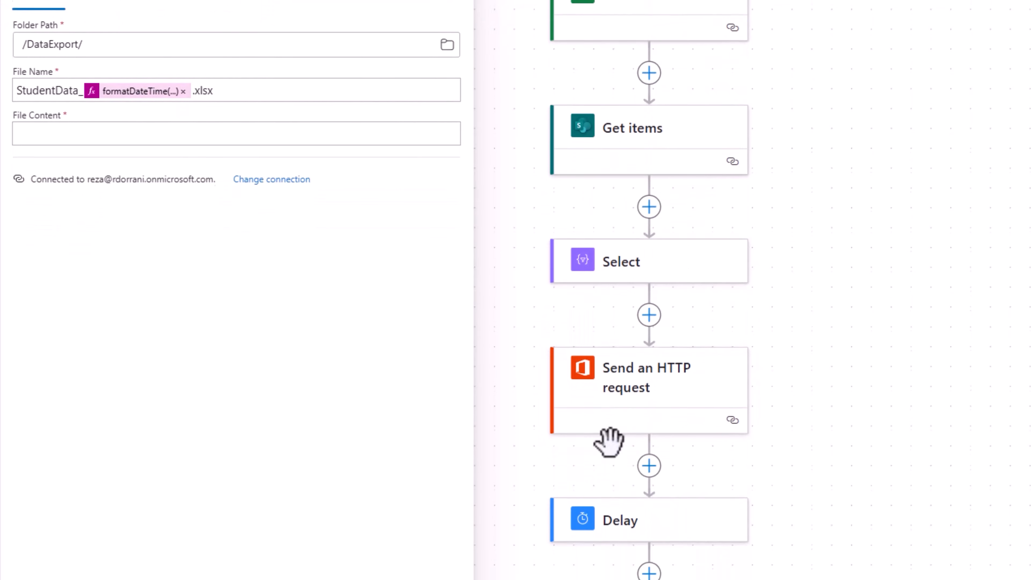
click(613, 491)
scroll(90, 239, up, 3)
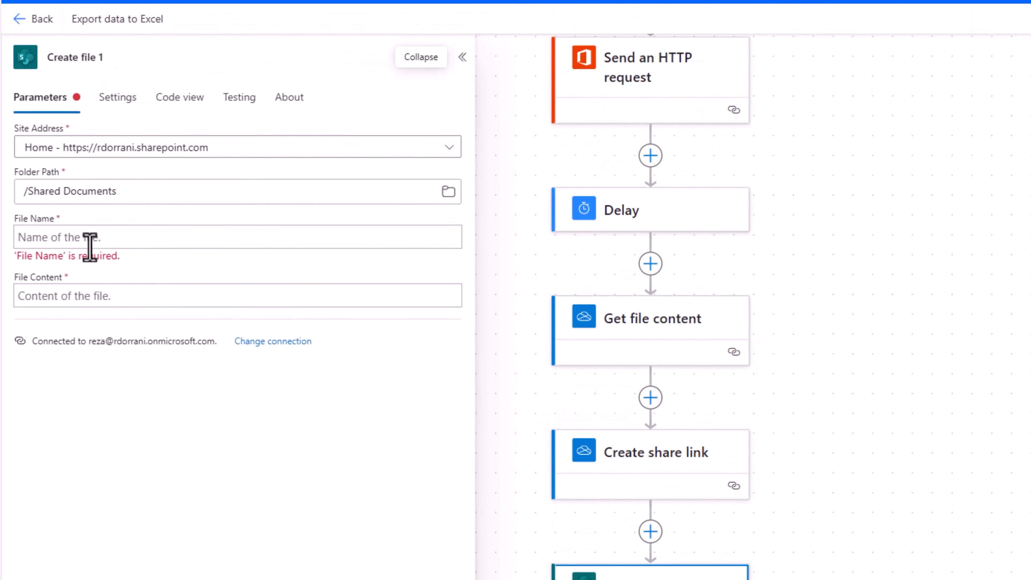
click(90, 240)
key(ctrl+v)
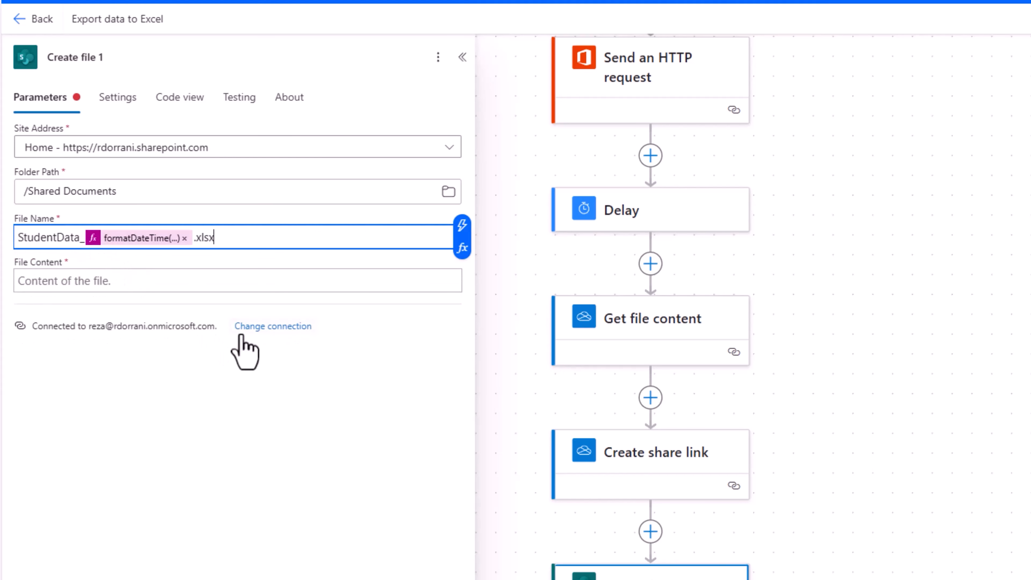
Set Create file 1's File Content to Get file content's File content.
click(99, 279)
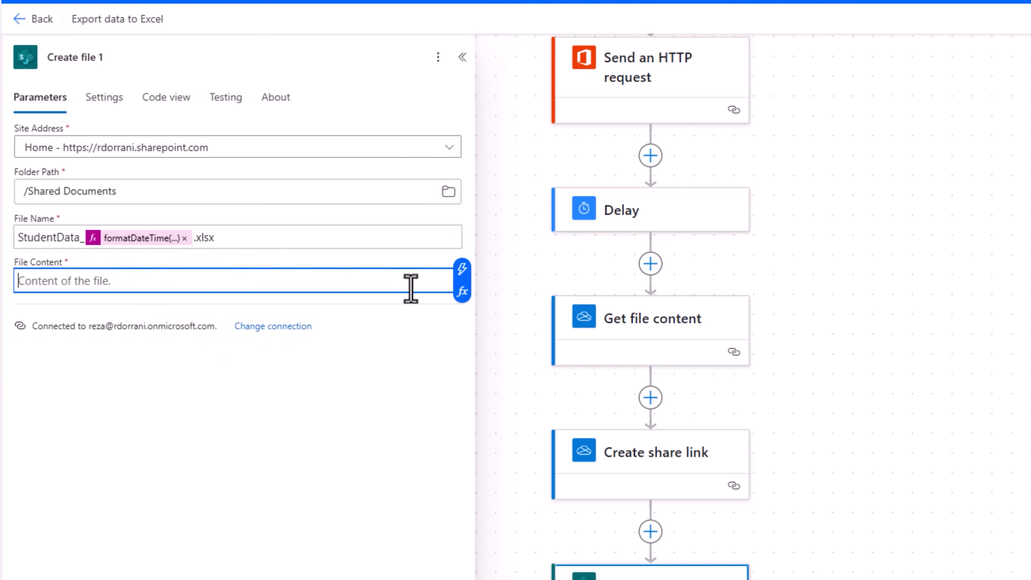
click(462, 269)
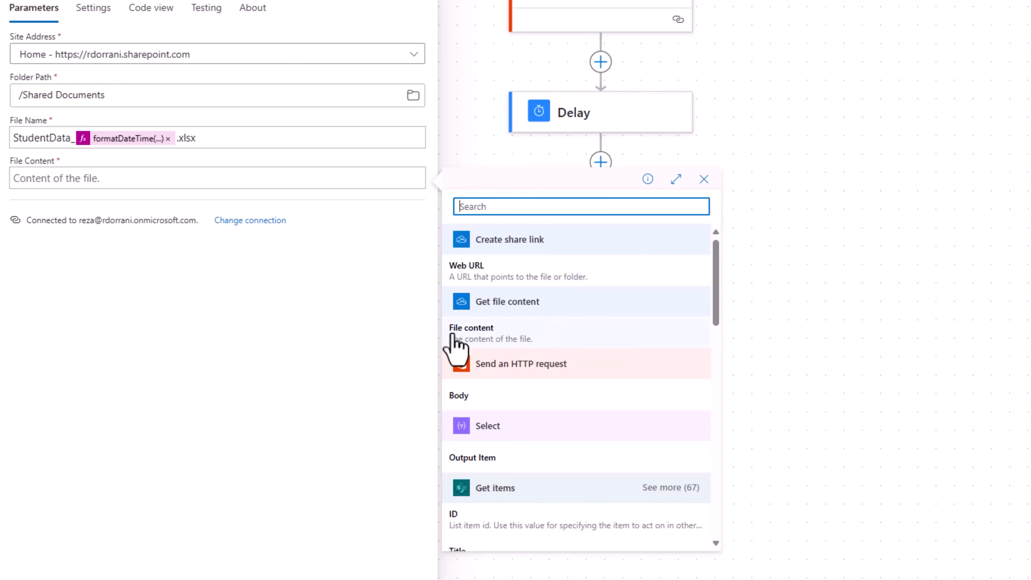
click(509, 332)
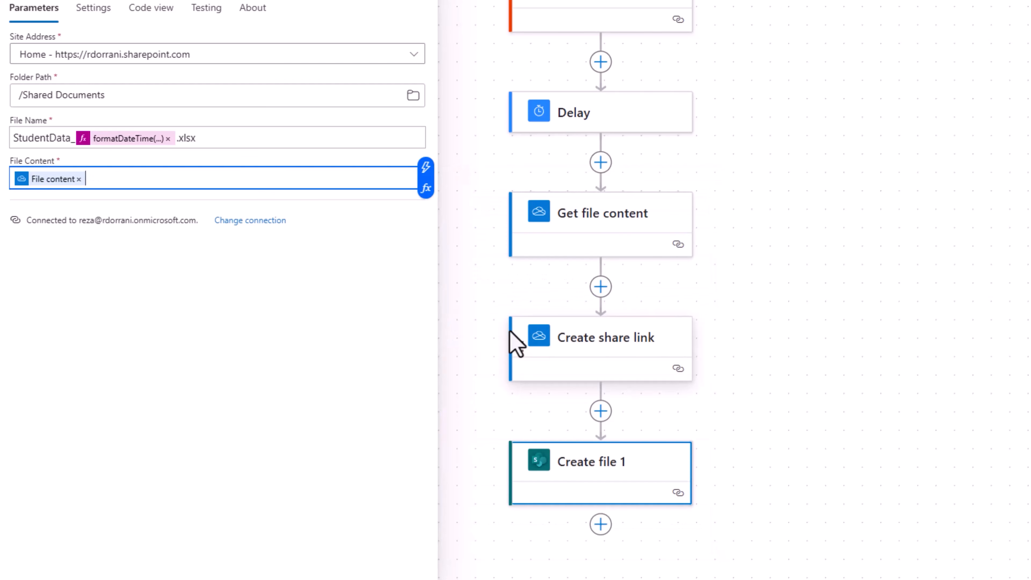
scroll(527, 365, down, 2)
Add a Send an email (V2) step after Create file 1.
click(600, 455)
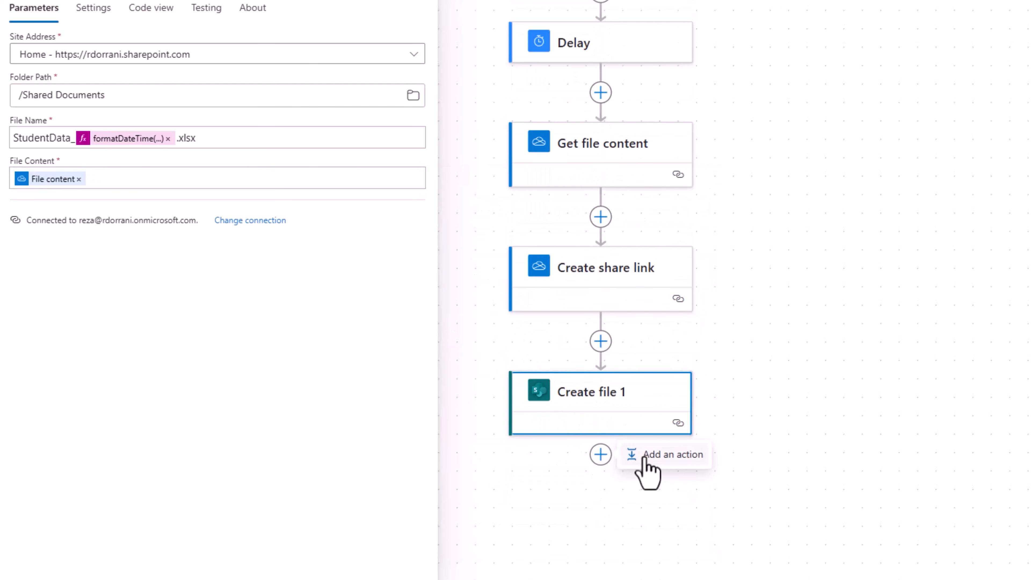
click(643, 460)
text(send an email)
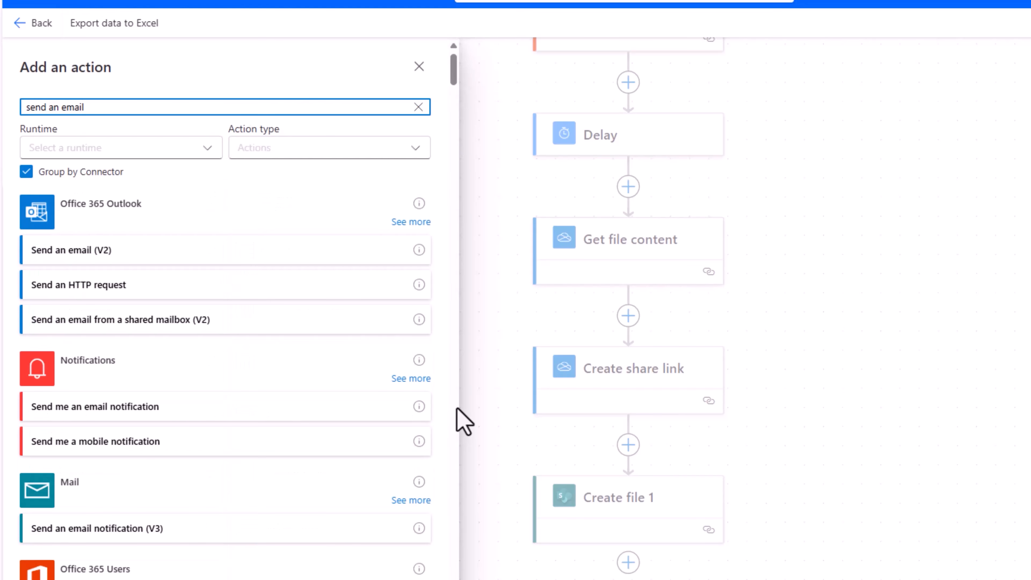
click(181, 341)
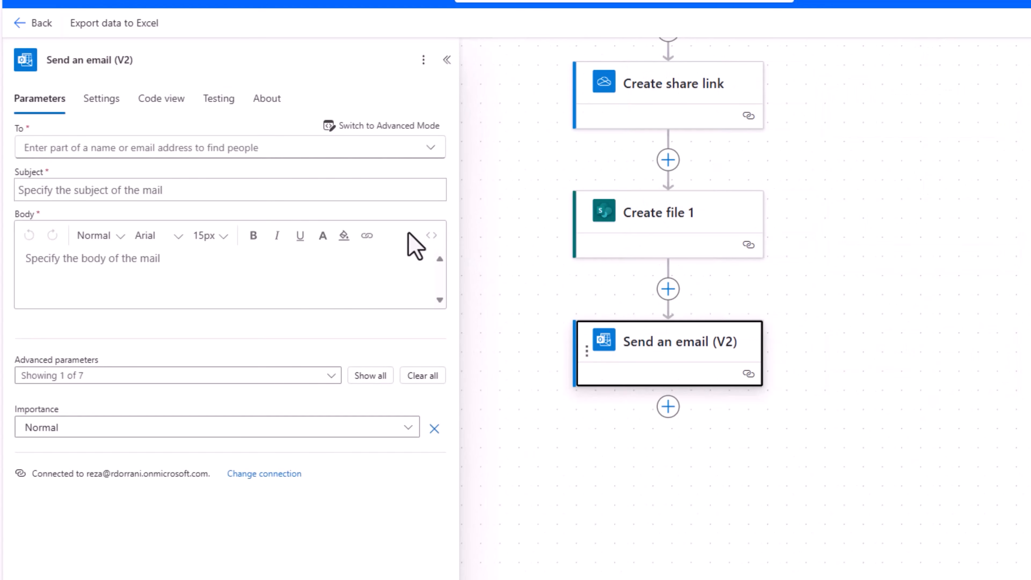
Address the email to the recipient, with subject and body 'Student Info Data Export'.
click(238, 147)
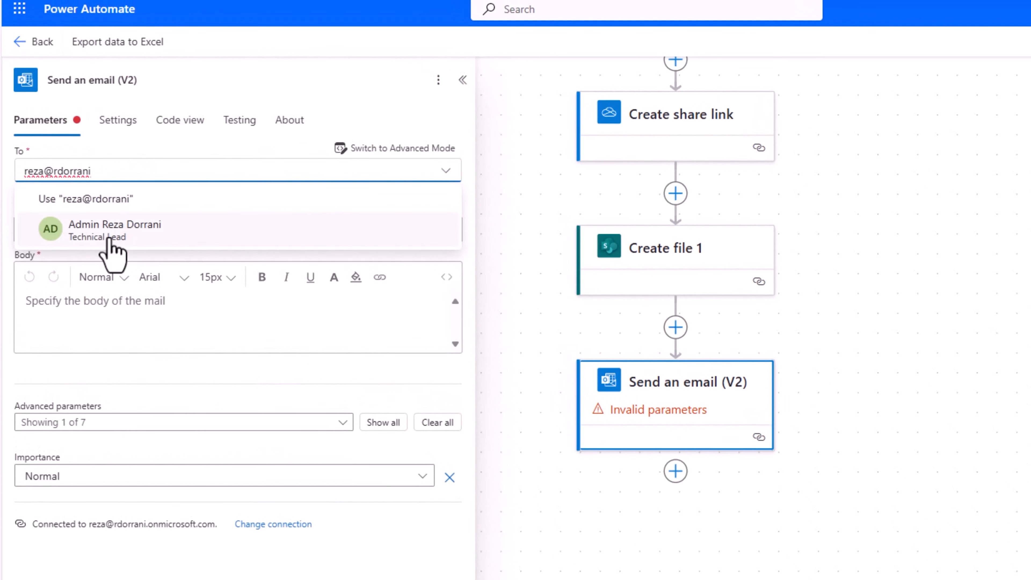
key(Return)
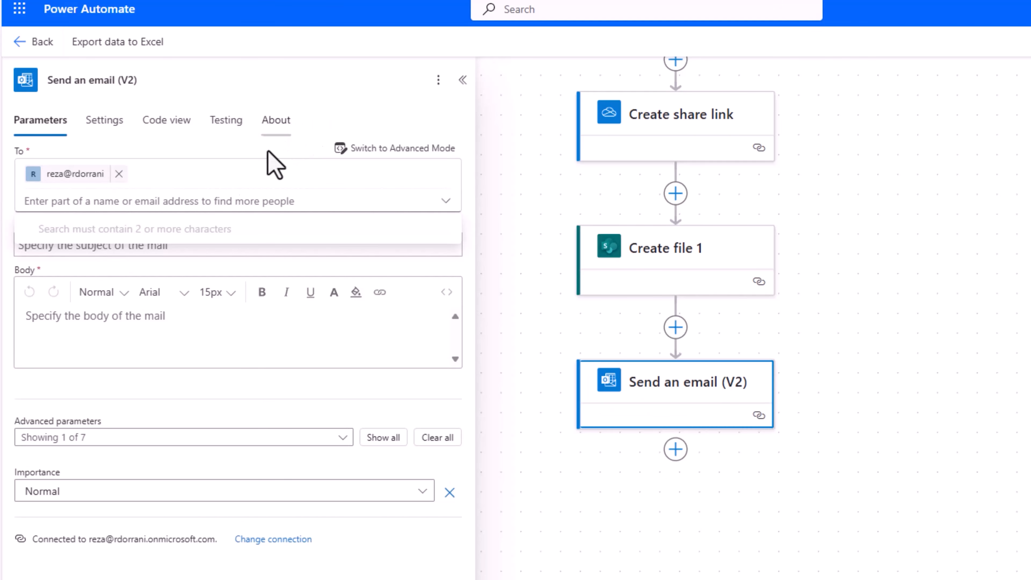
click(84, 199)
click(113, 246)
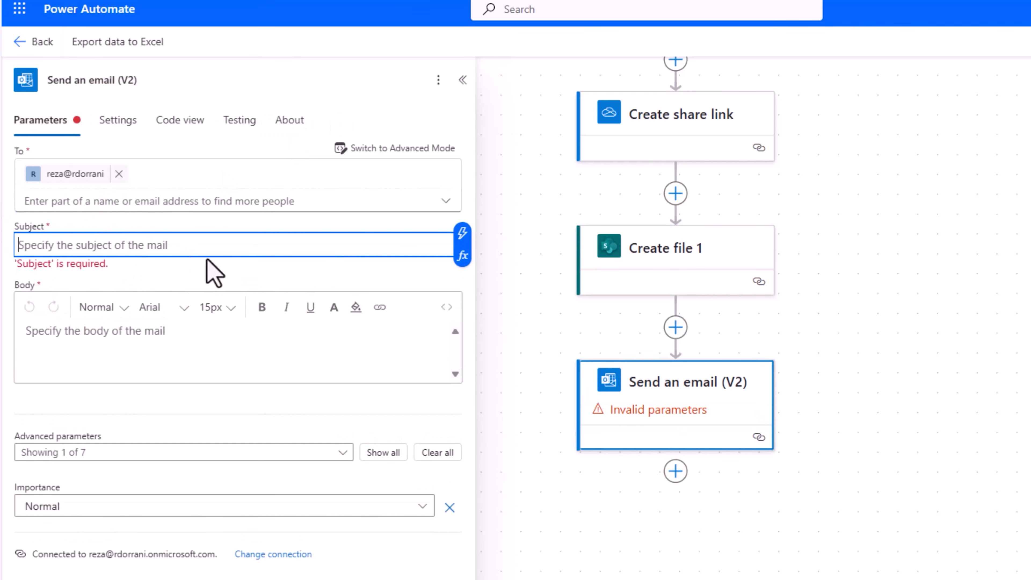
text(Student Info Data Export)
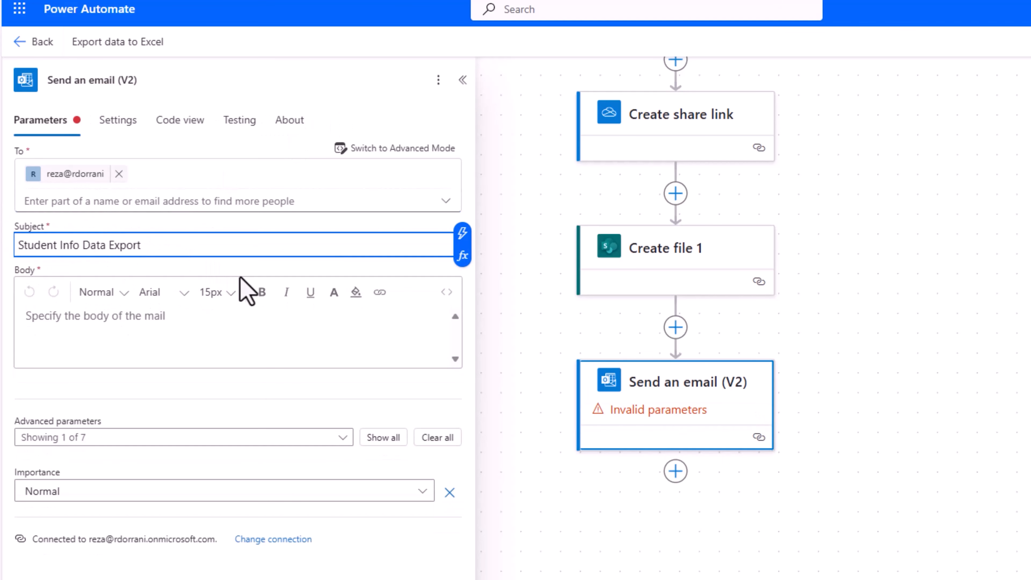
click(195, 317)
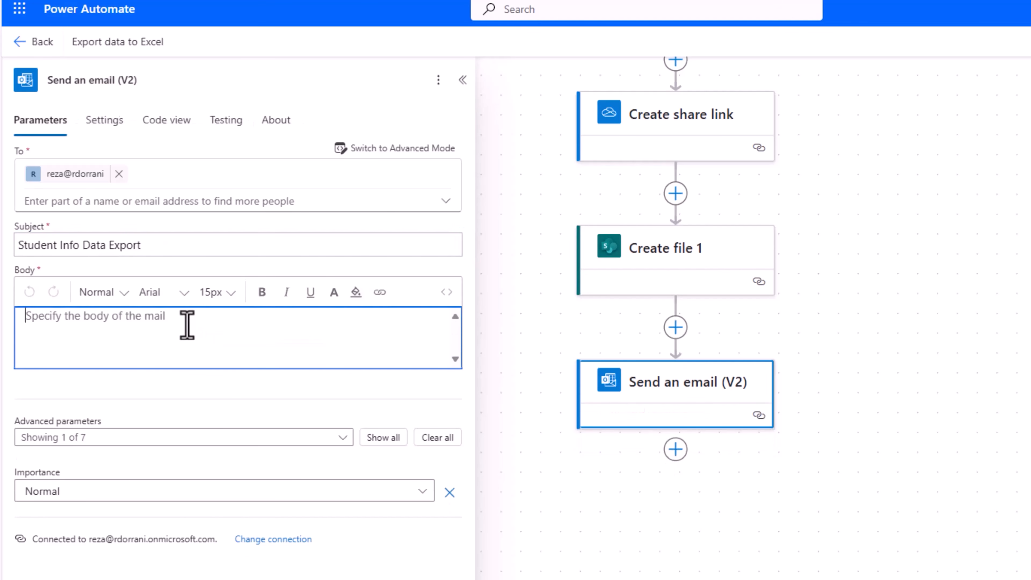
text(Student Info Data Export)
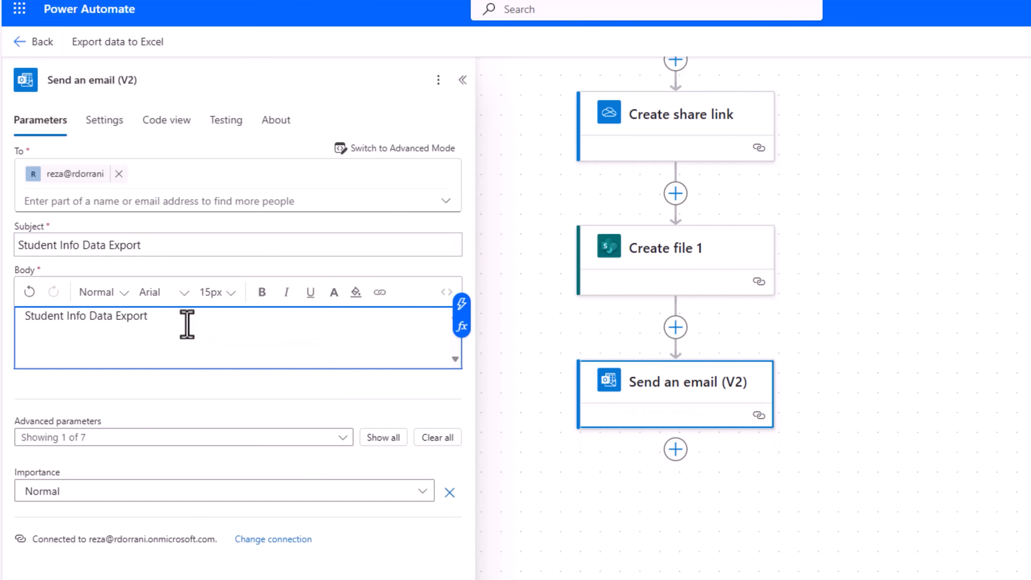
Attach StudentInfo.xlsx to the email, using Get file content's File content as its content.
click(379, 438)
scroll(311, 307, down, 3)
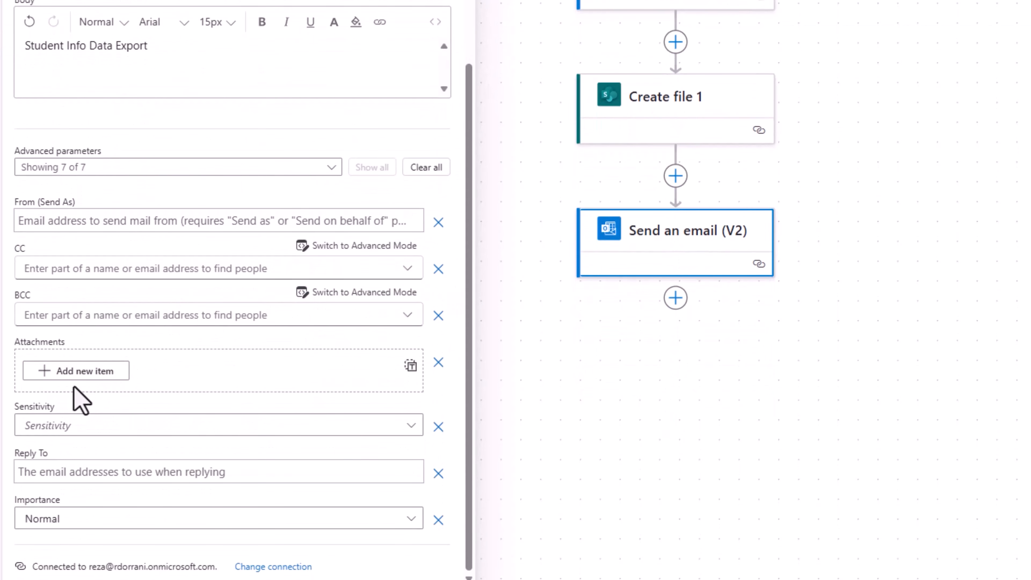
click(81, 370)
scroll(149, 392, down, 3)
click(76, 294)
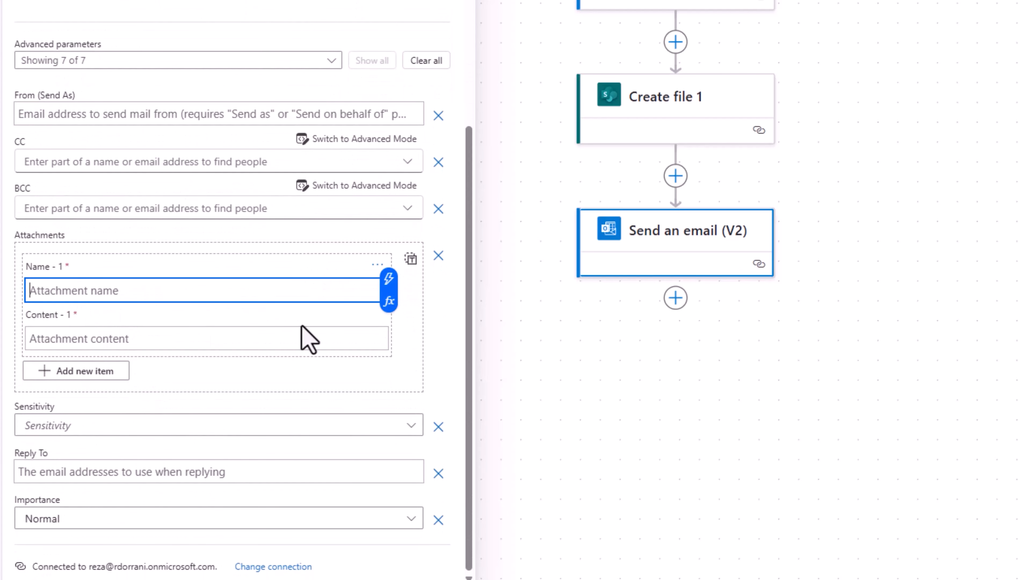
text(StudentInfo.xlsx)
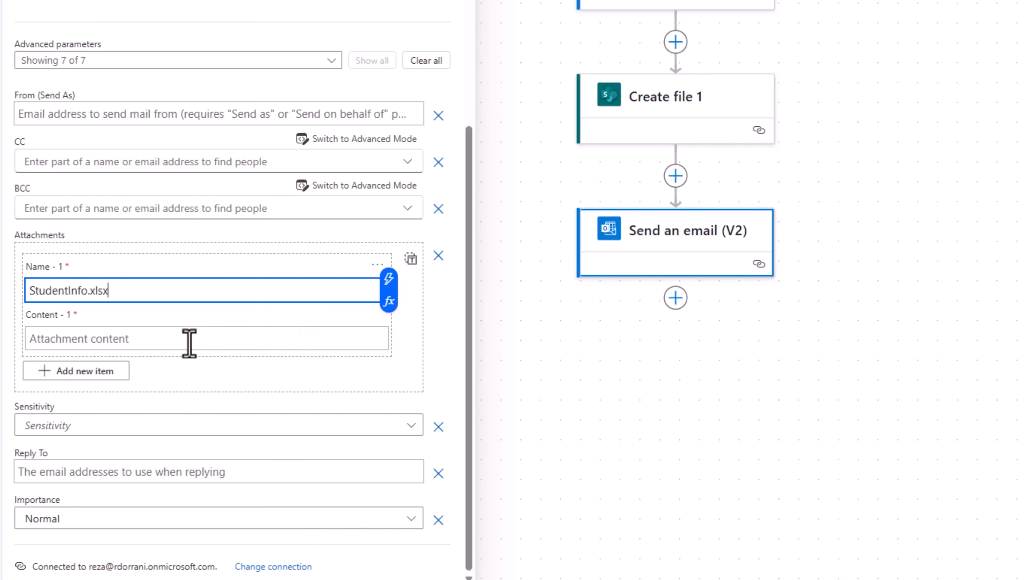
click(134, 339)
click(389, 327)
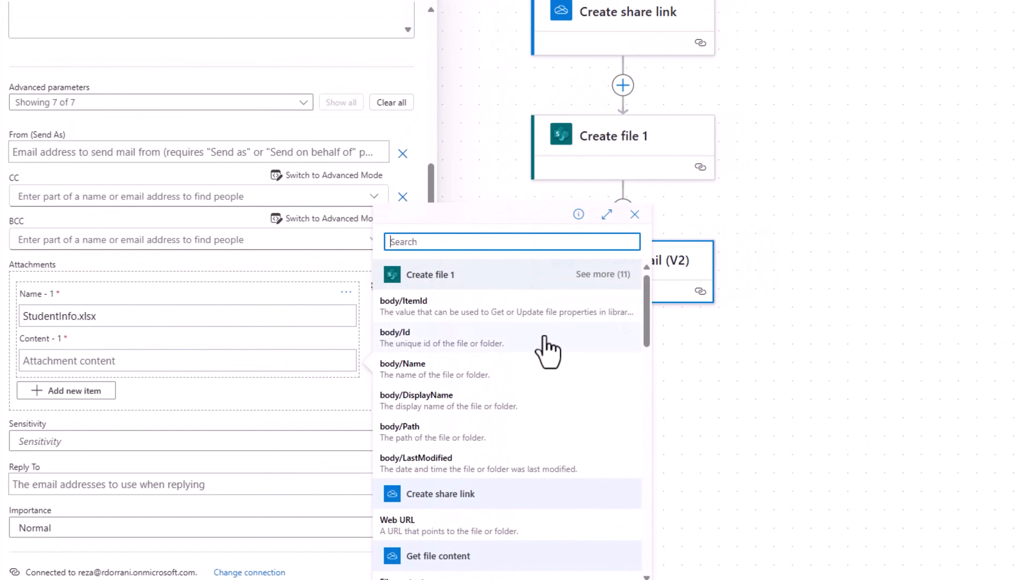
scroll(495, 415, down, 5)
scroll(410, 461, up, 5)
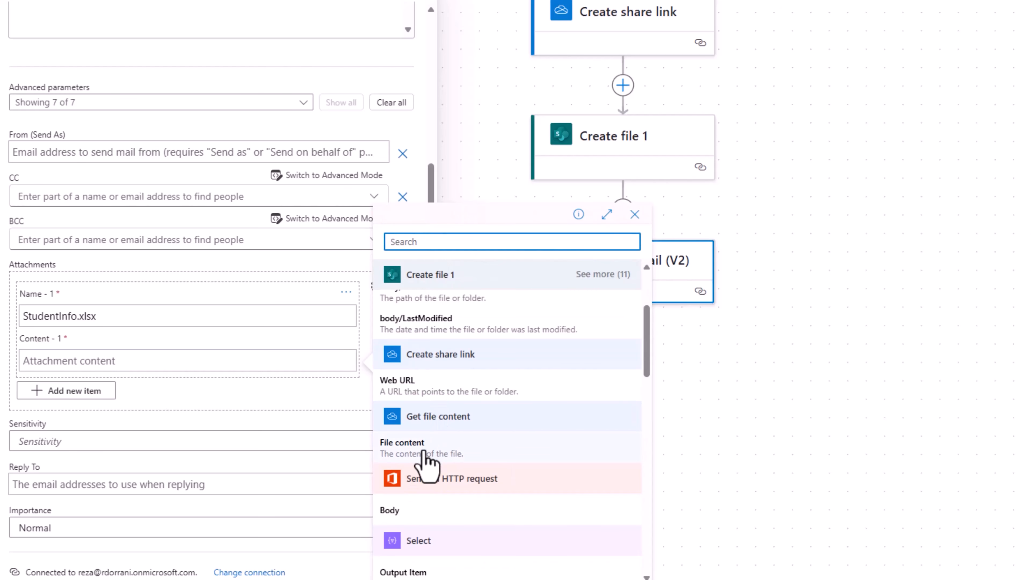
click(406, 458)
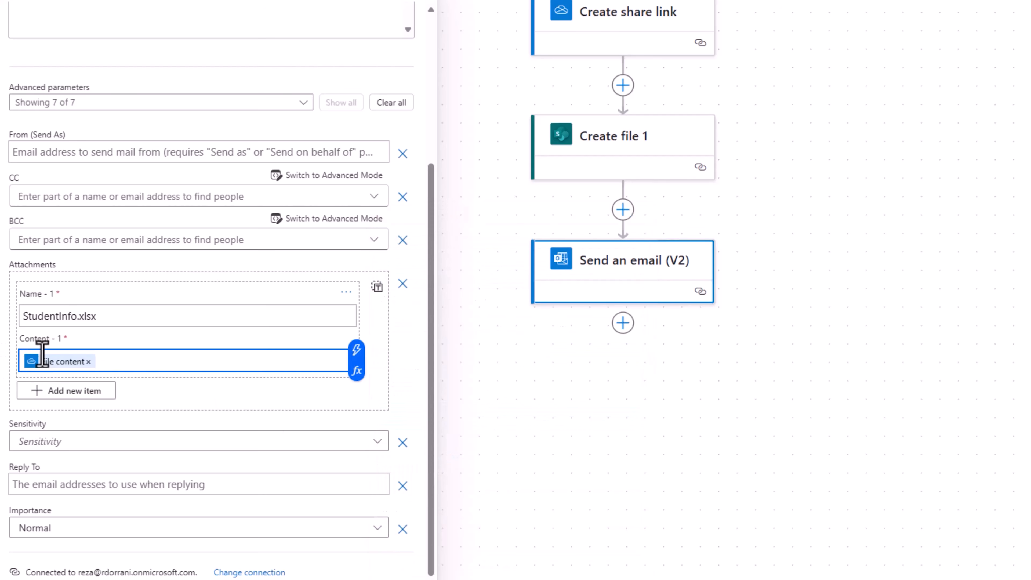
scroll(212, 352, up, 8)
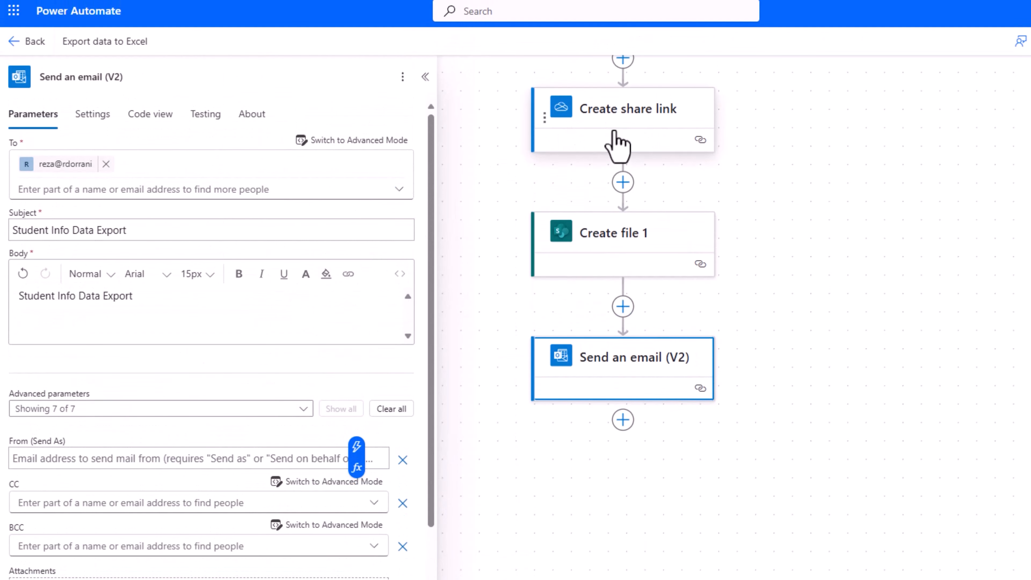
Turn 'Link to file' in the email body into a hyperlink with a placeholder address.
click(129, 317)
key(ctrl+z)
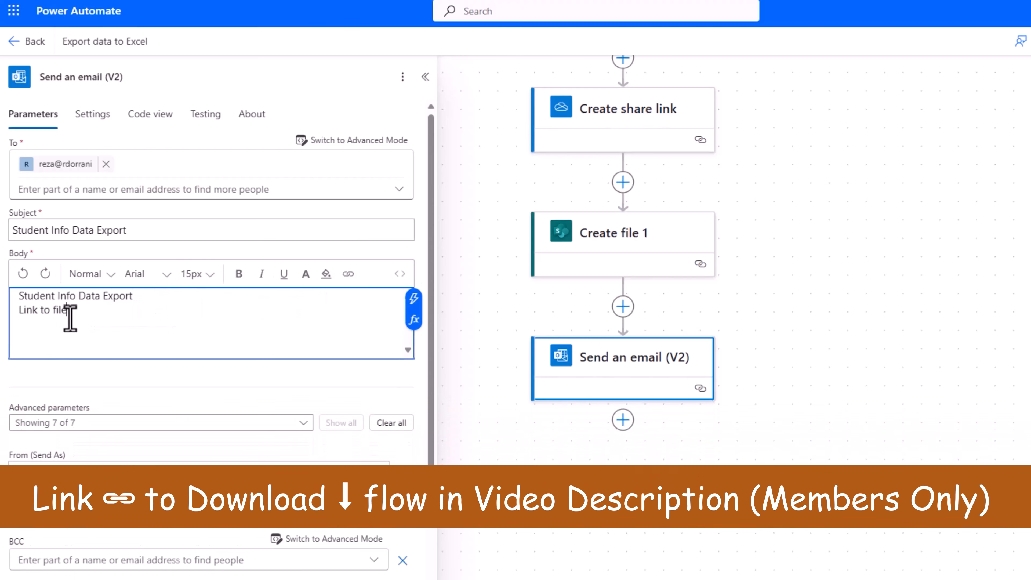
drag(72, 315, 18, 315)
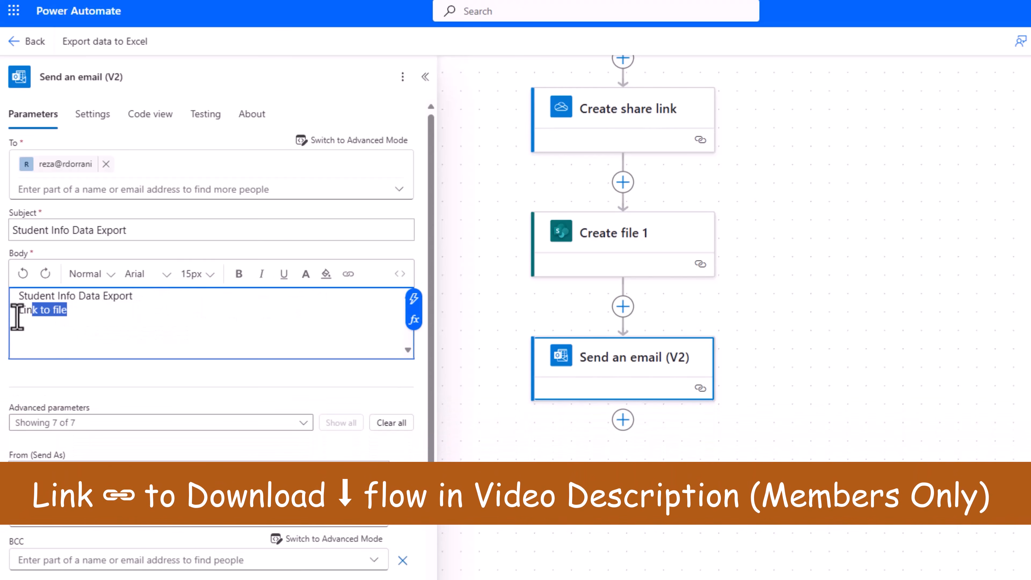
click(347, 274)
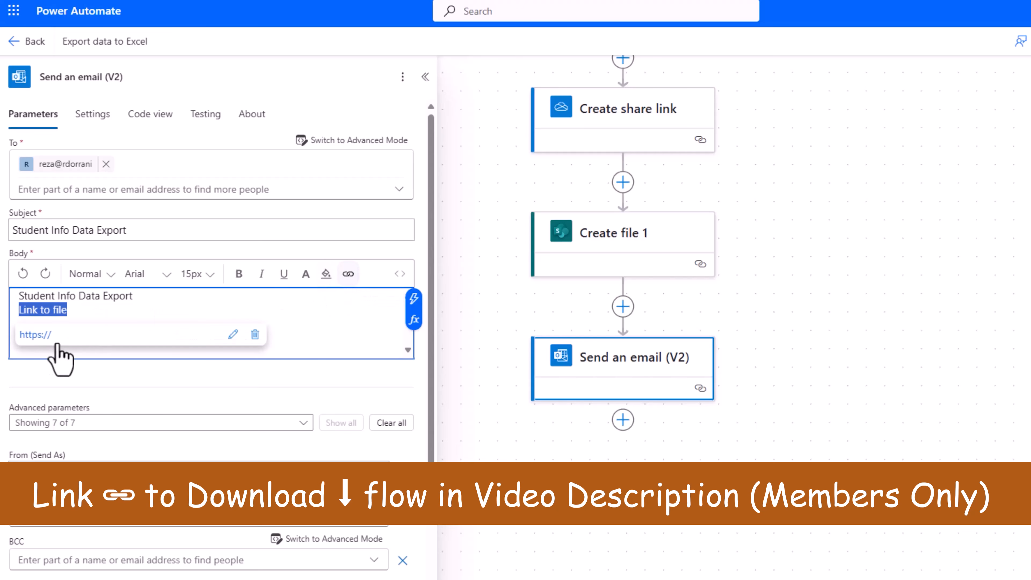
click(233, 334)
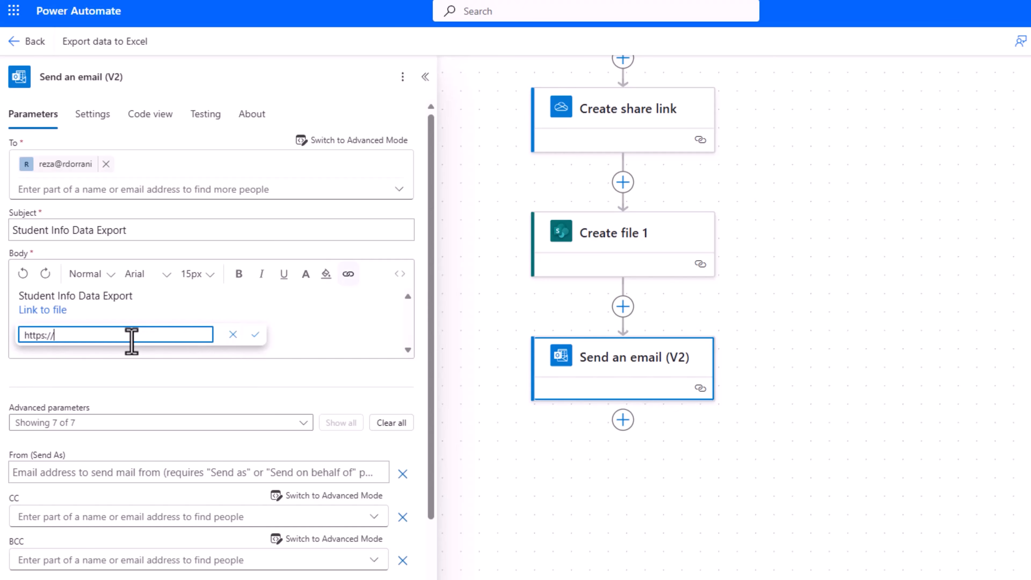
text(www.microsoft.com)
click(255, 334)
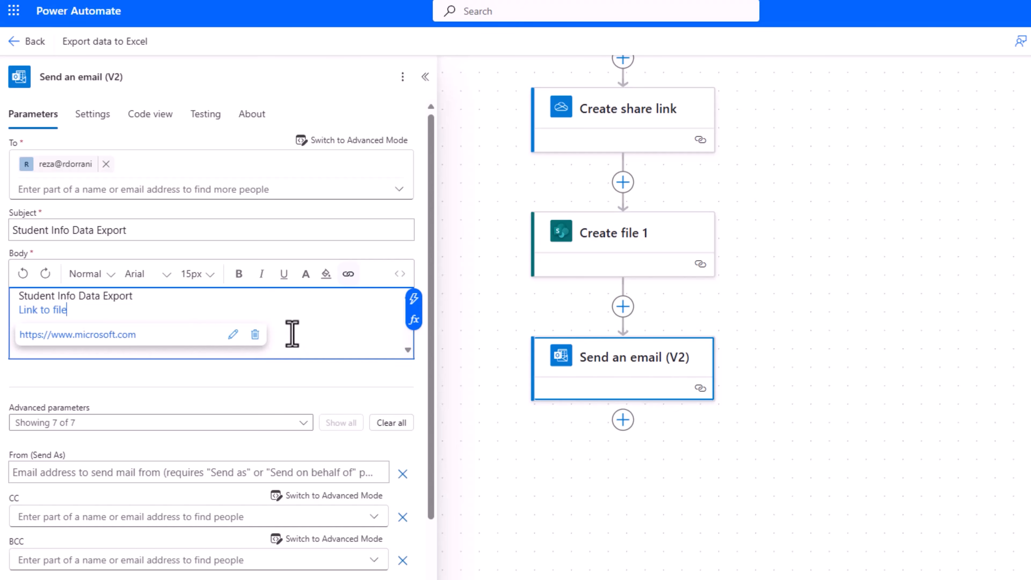
Replace the link's href with Create share link's Web URL in code view, then save the flow.
click(402, 275)
drag(210, 310, 333, 310)
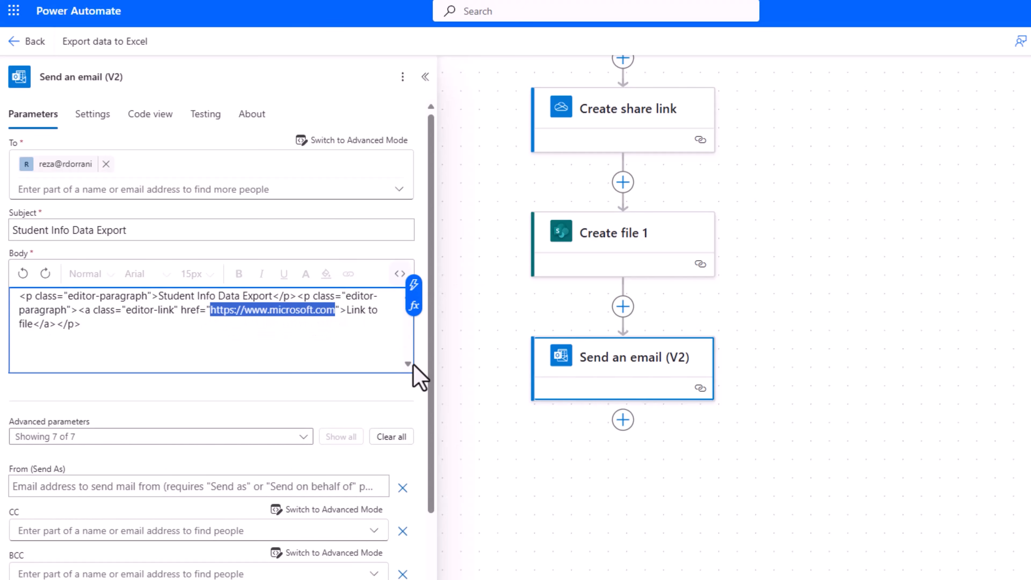
key(BackSpace)
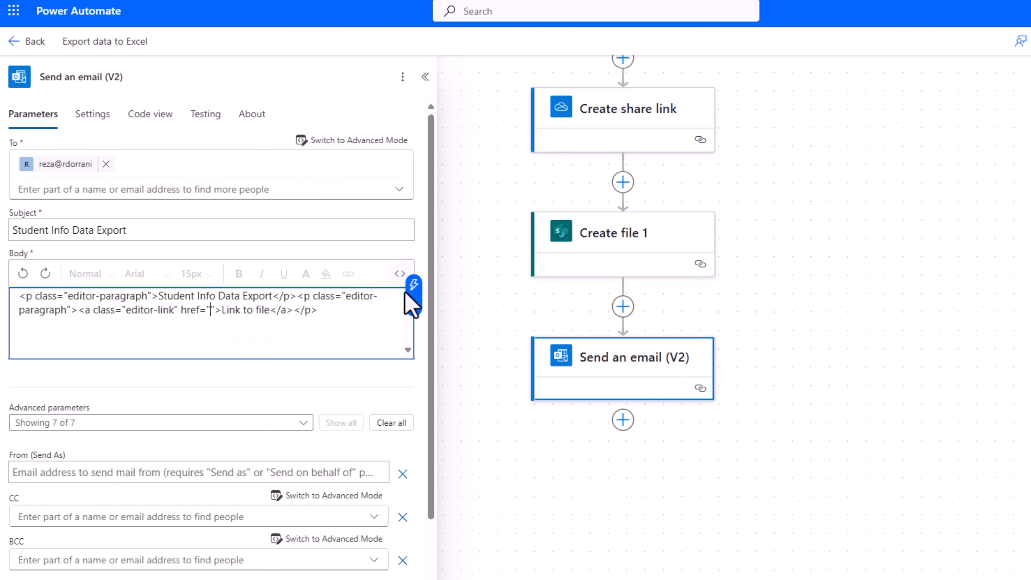
click(414, 285)
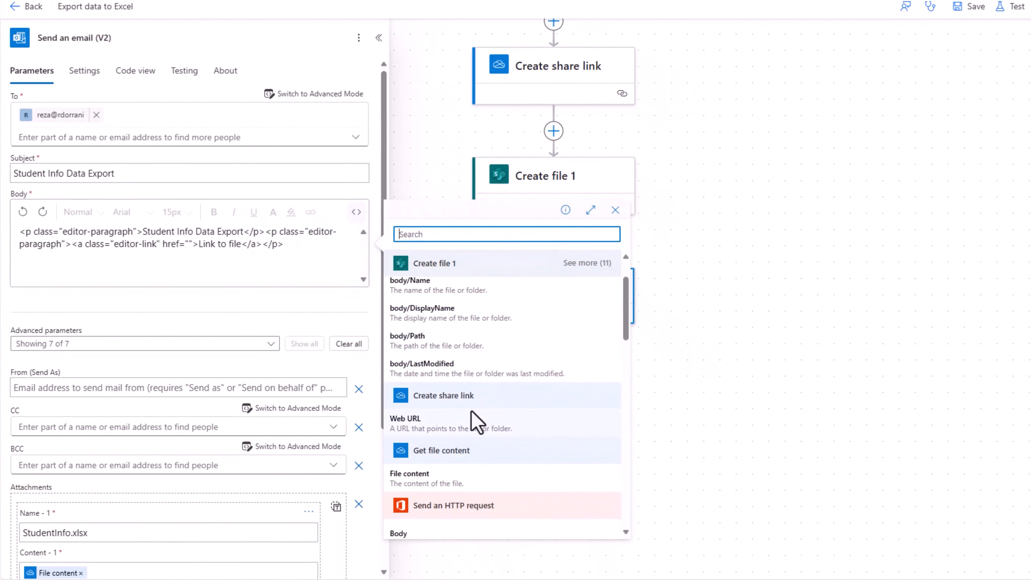
click(421, 433)
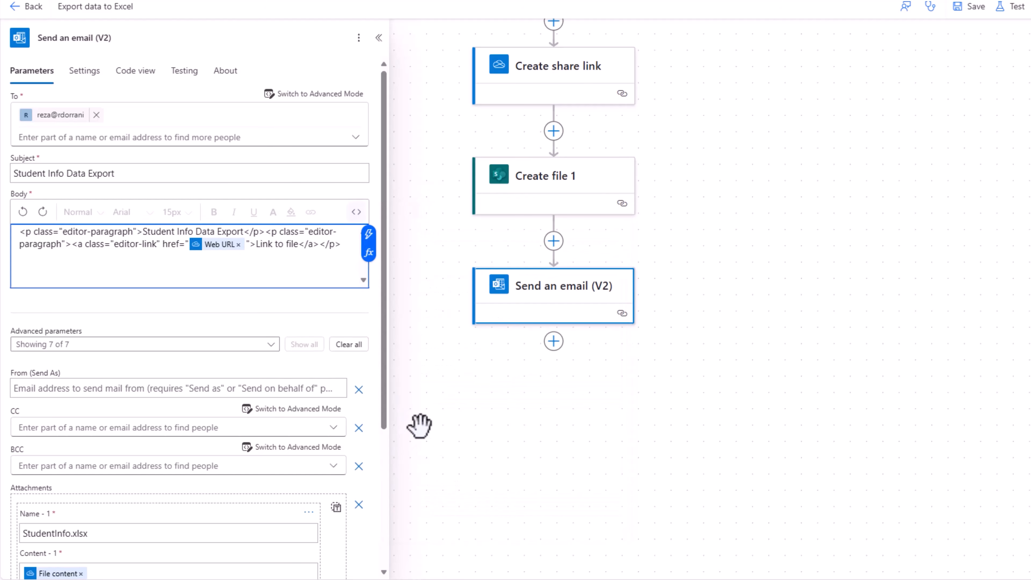
click(970, 6)
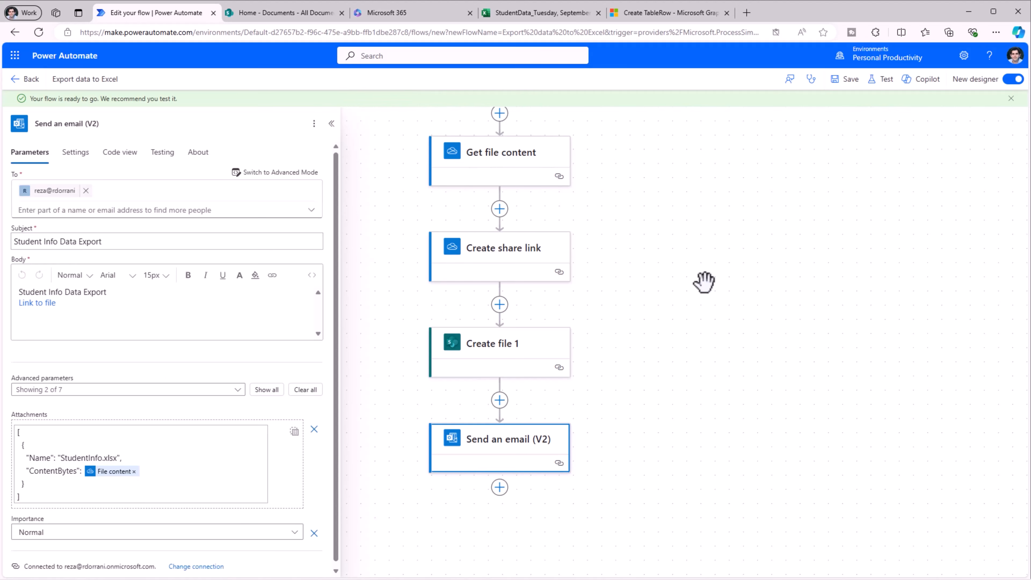
Run a manual test and watch each step, including Delay and Send an email (V2), succeed.
click(881, 79)
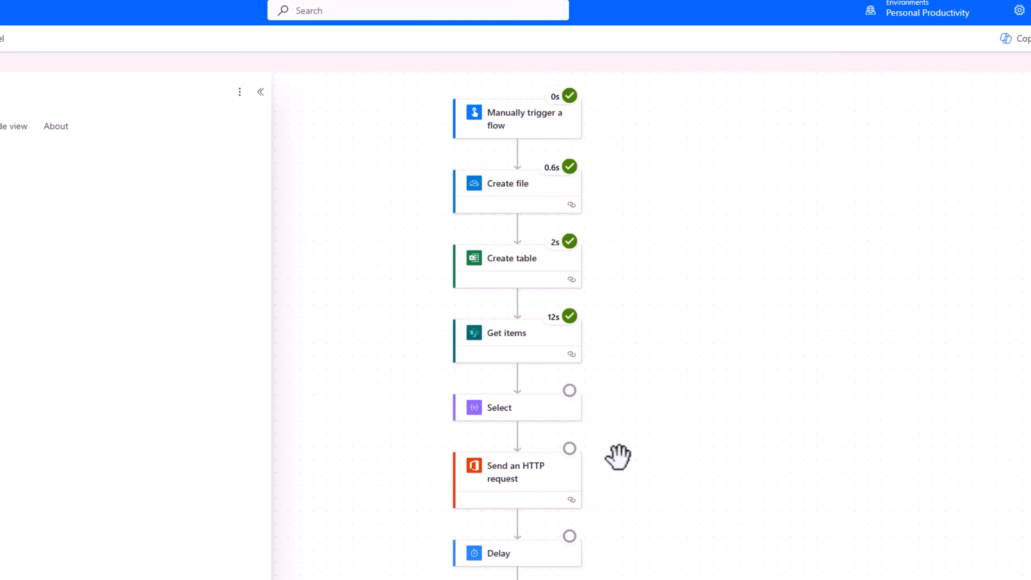
drag(621, 478, 552, 400)
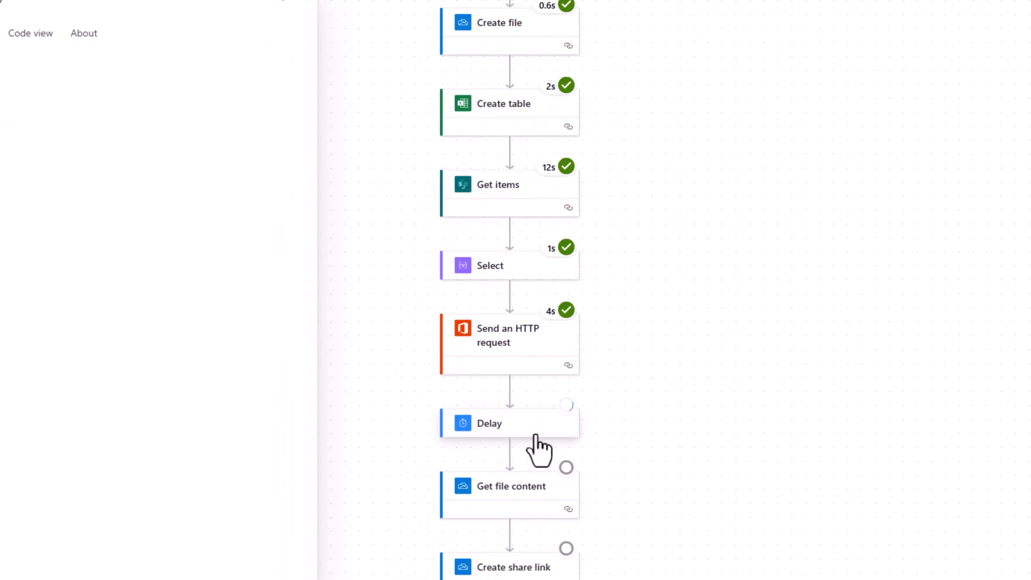
drag(653, 454, 638, 224)
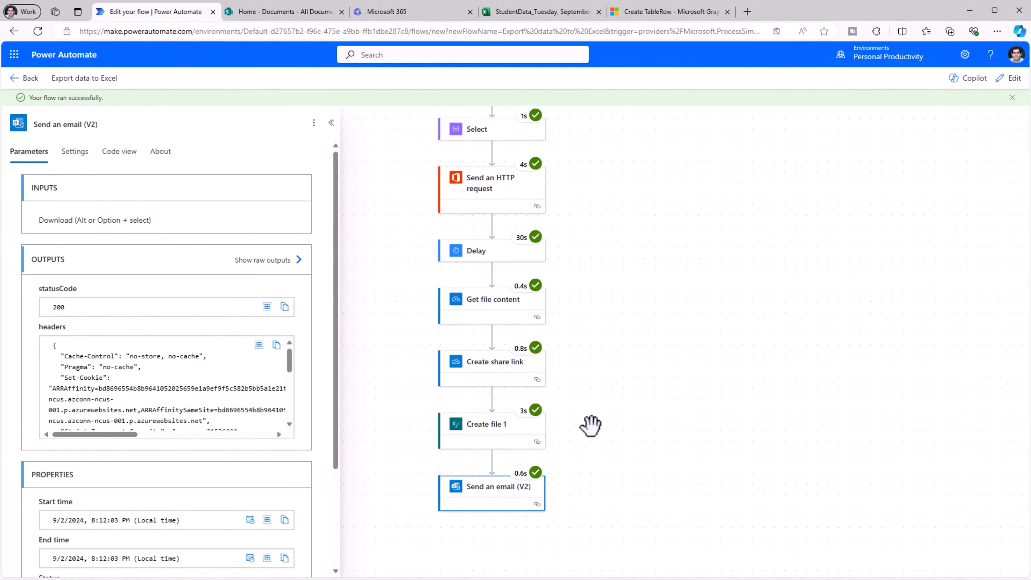
Open the StudentData workbook from the SharePoint Documents library and review its student rows.
key(ctrl+Tab)
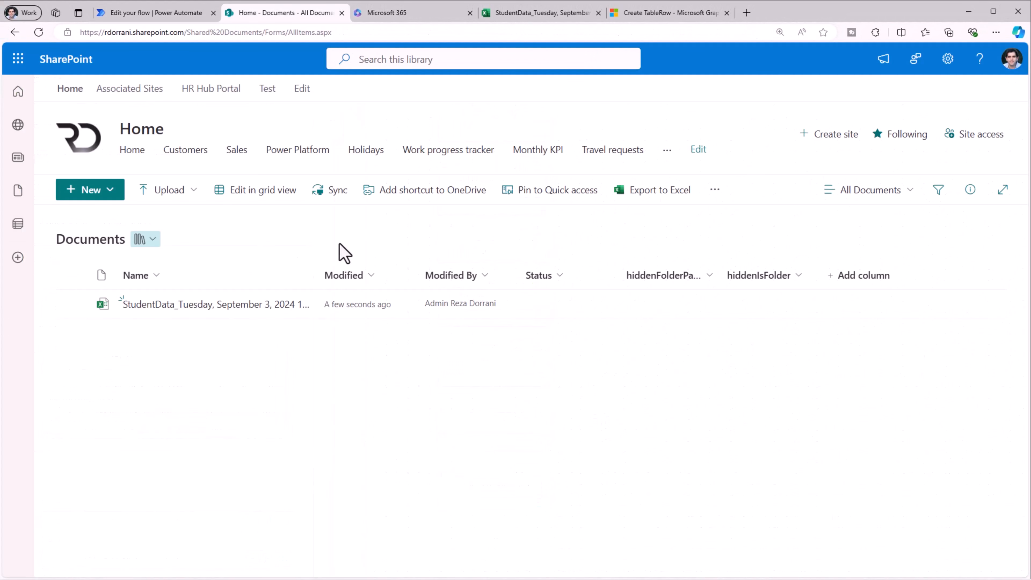
click(229, 305)
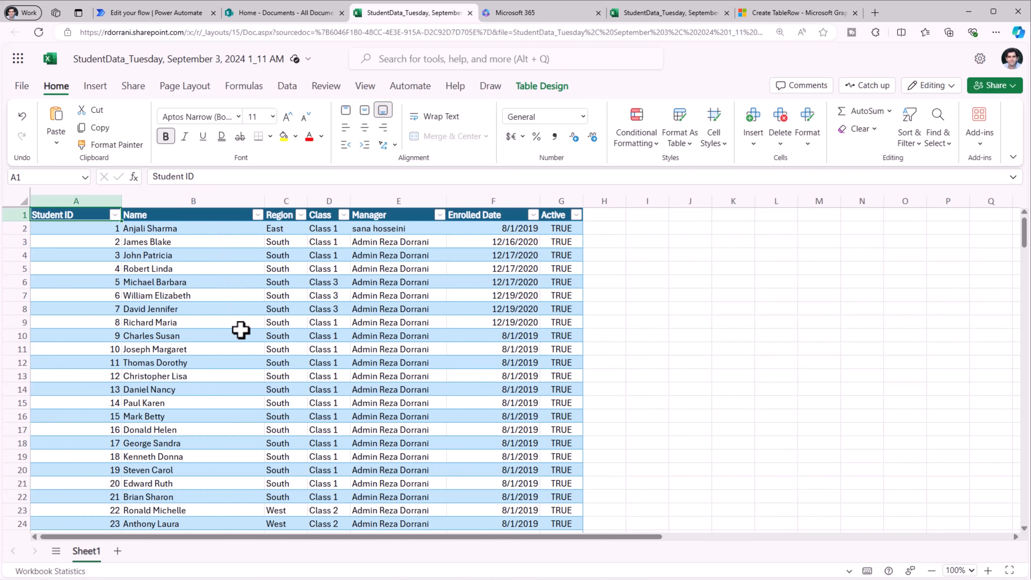
scroll(239, 329, down, 6)
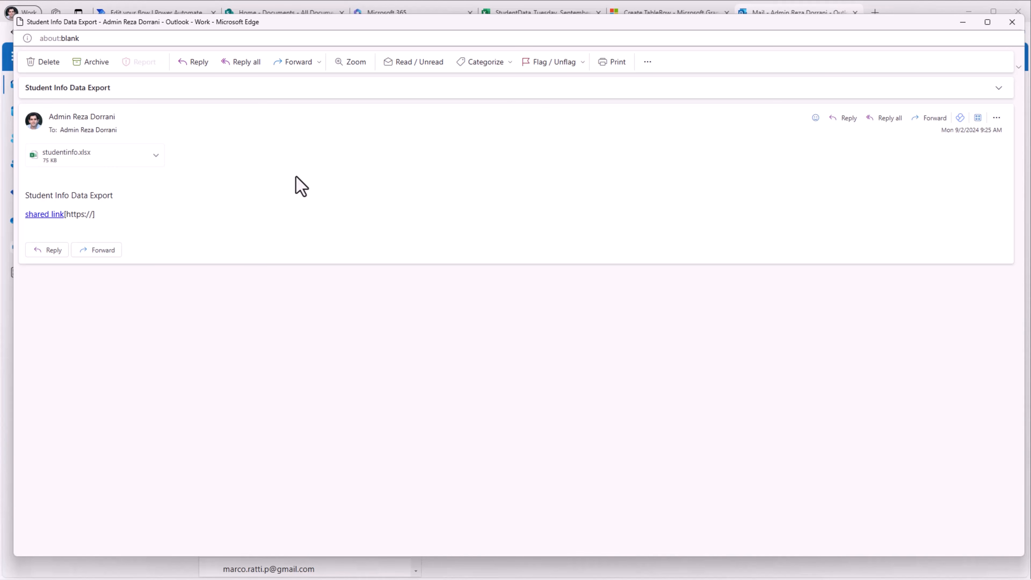
Preview the studentinfo.xlsx attachment, then follow the email's shared link to the workbook.
click(96, 172)
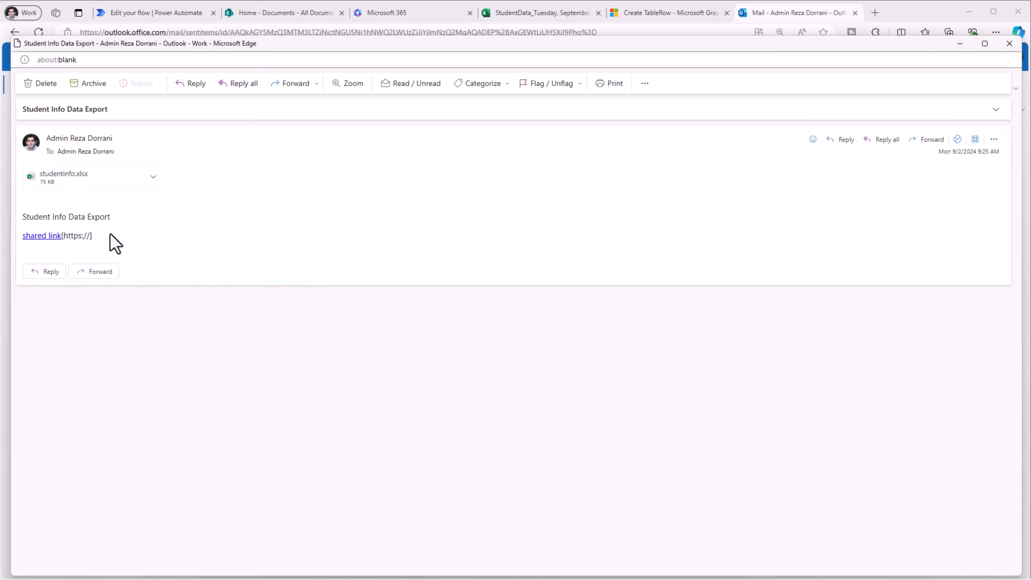
click(42, 235)
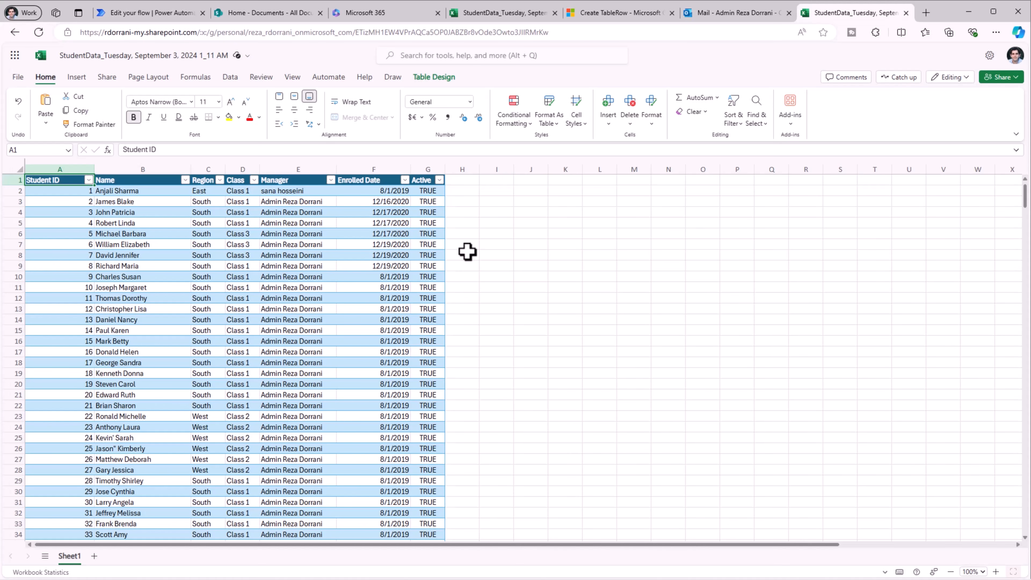